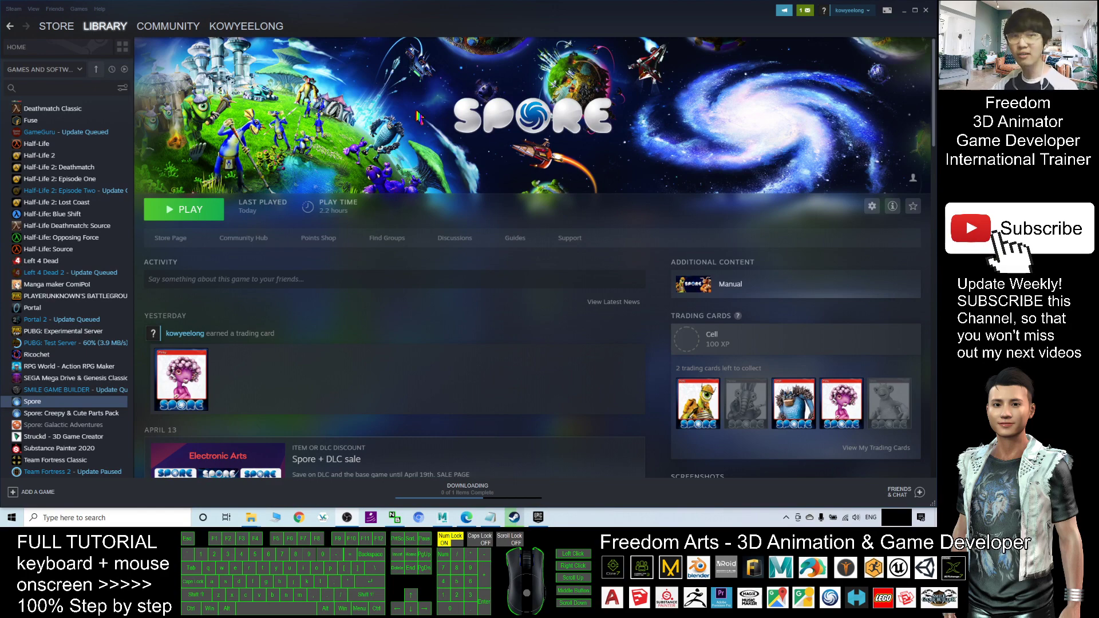
Step: Bring up the Epic Games Launcher over the Steam Spore library page
left_click(538, 517)
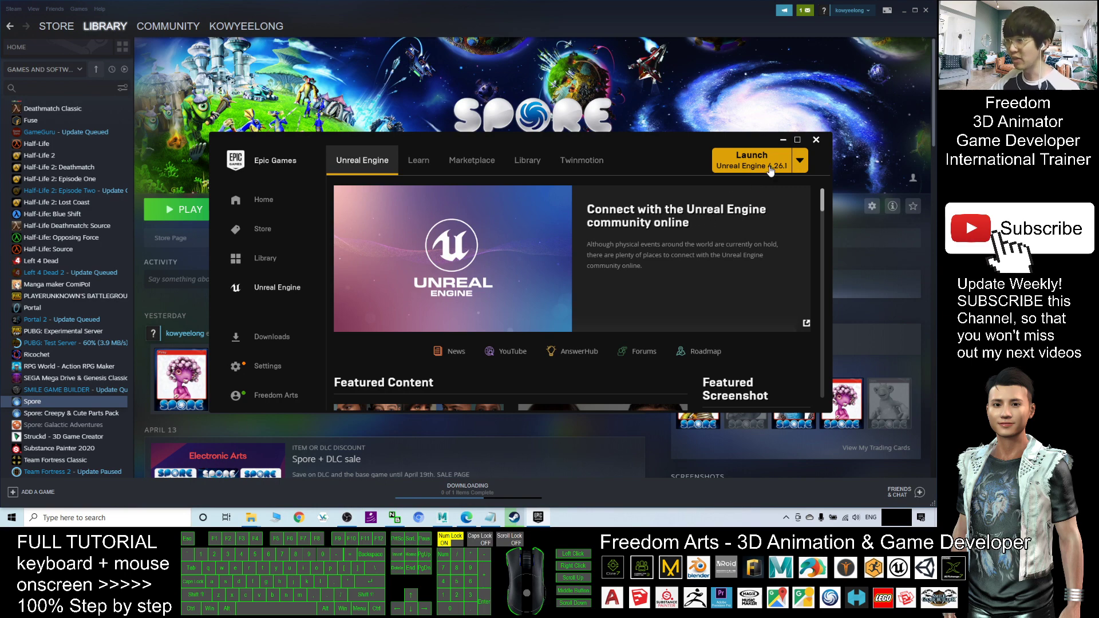
Step: Reposition the launcher window and launch Unreal Engine 4.26.1
left_click_drag(664, 150, 721, 164)
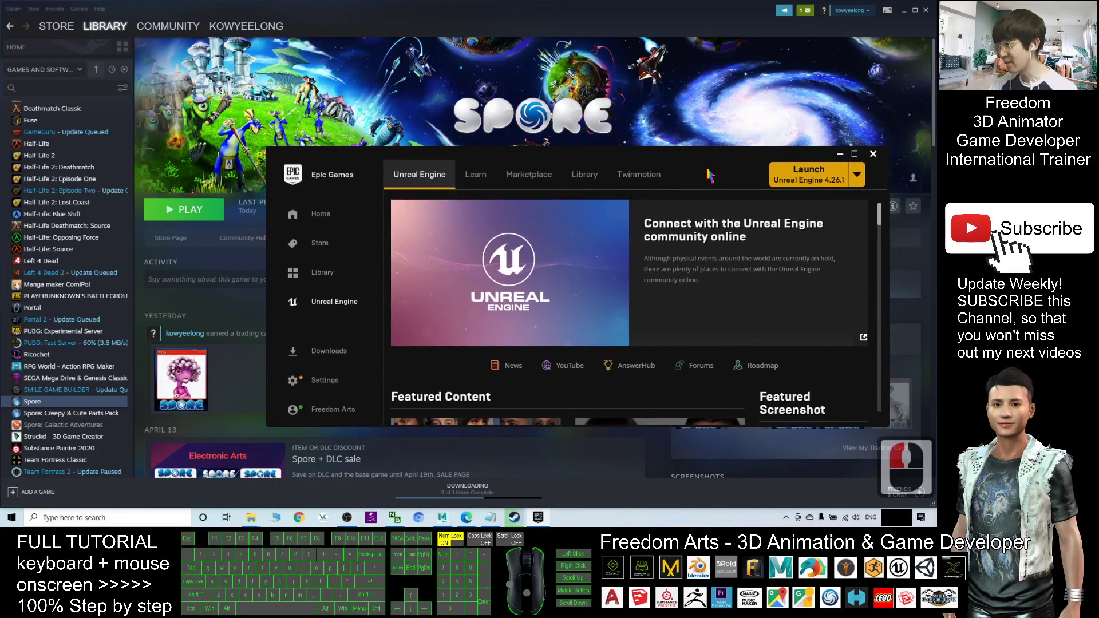
left_click(670, 168)
left_click(709, 160)
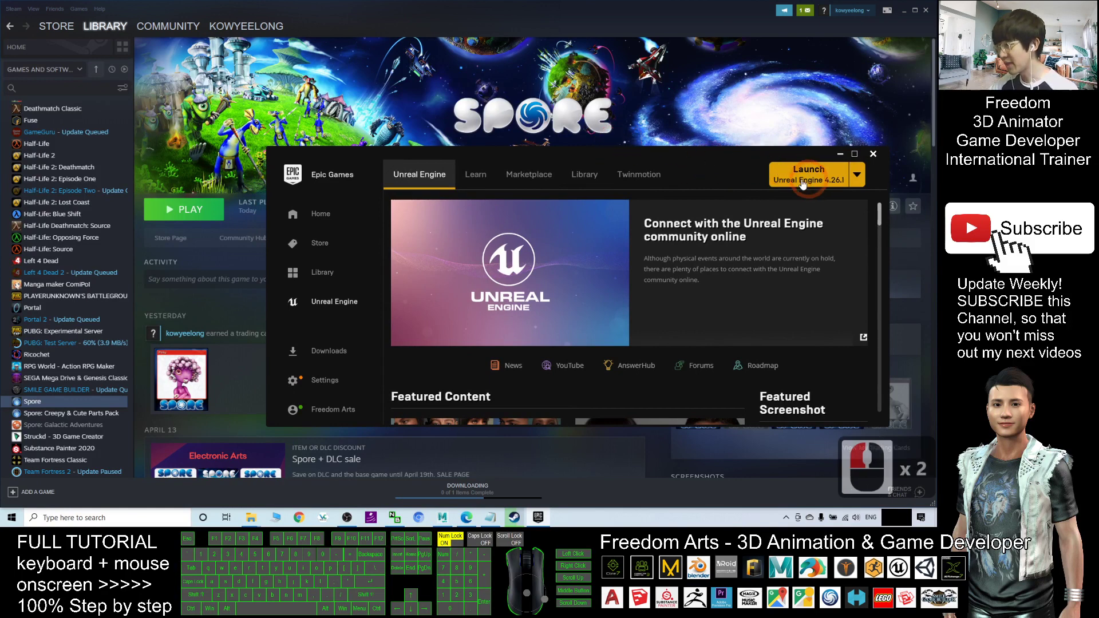
left_click_drag(741, 164, 646, 126)
left_click(731, 150)
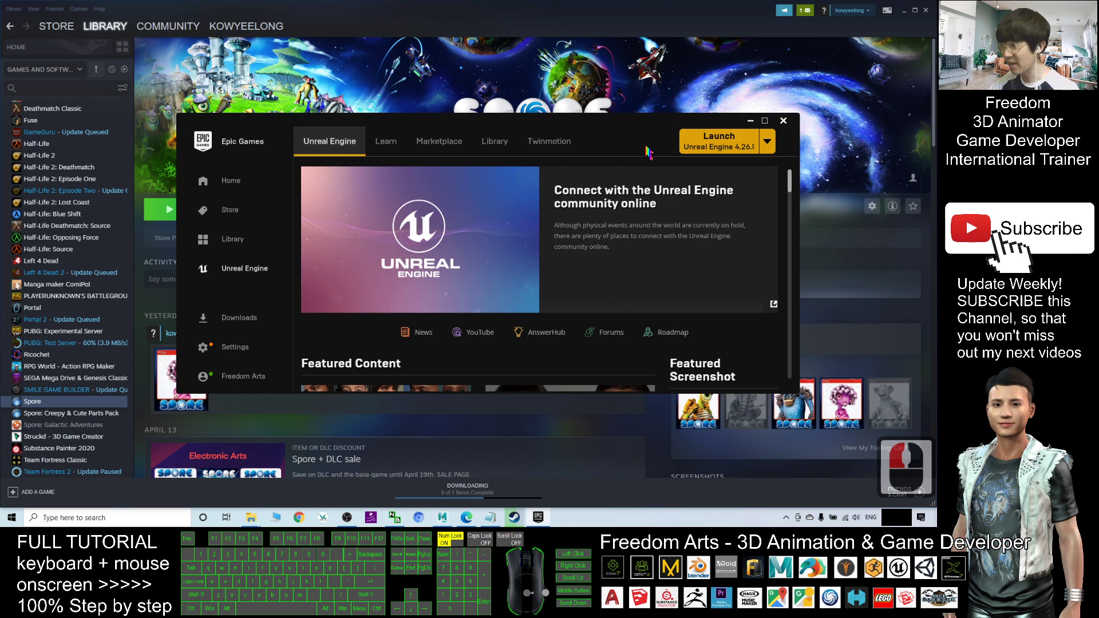
left_click(715, 139)
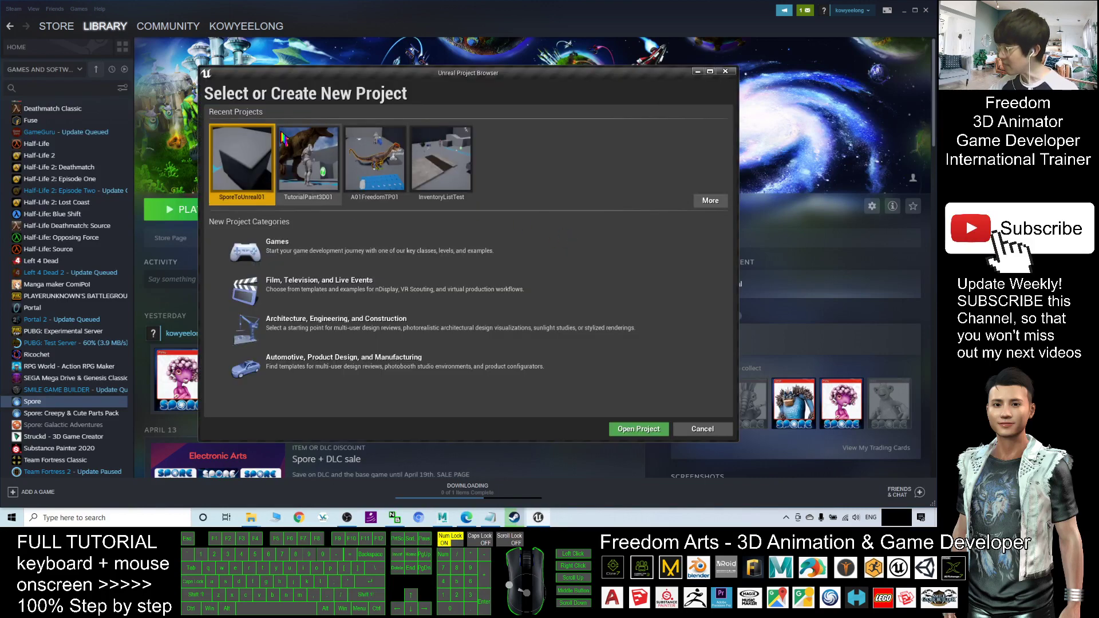
Step: Choose the Games category and the Third Person template, checking the project location
double_click(278, 245)
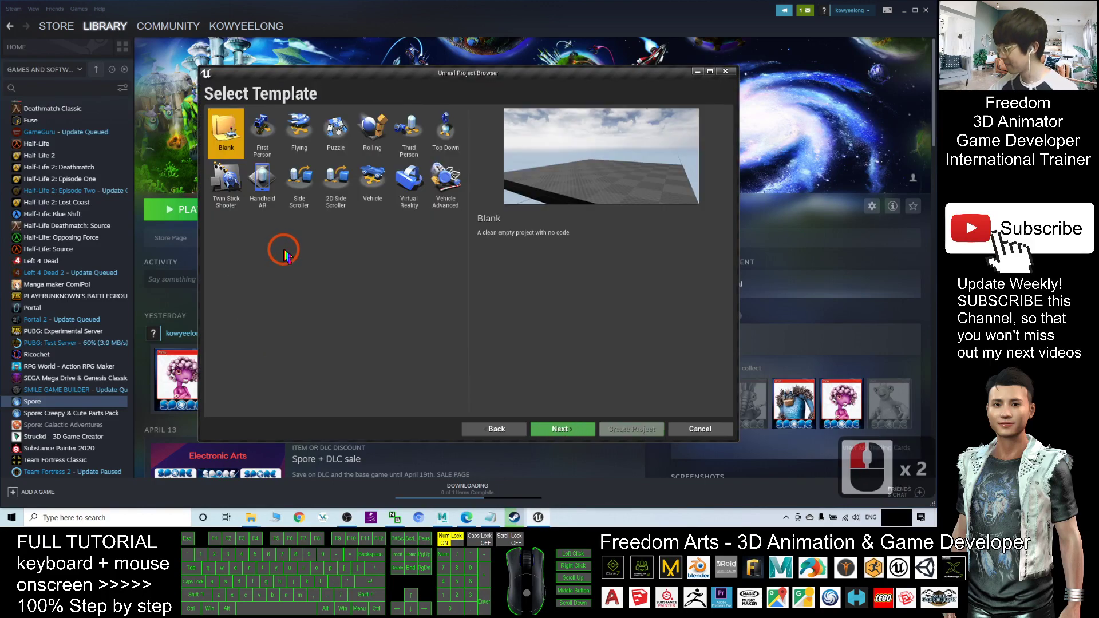
double_click(409, 137)
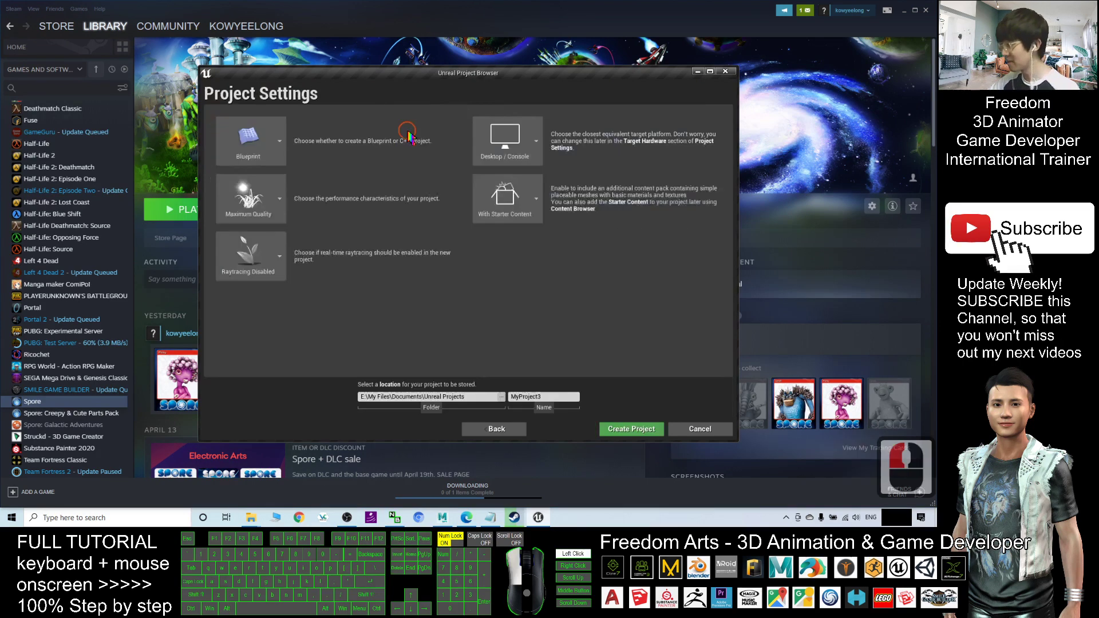
left_click(434, 388)
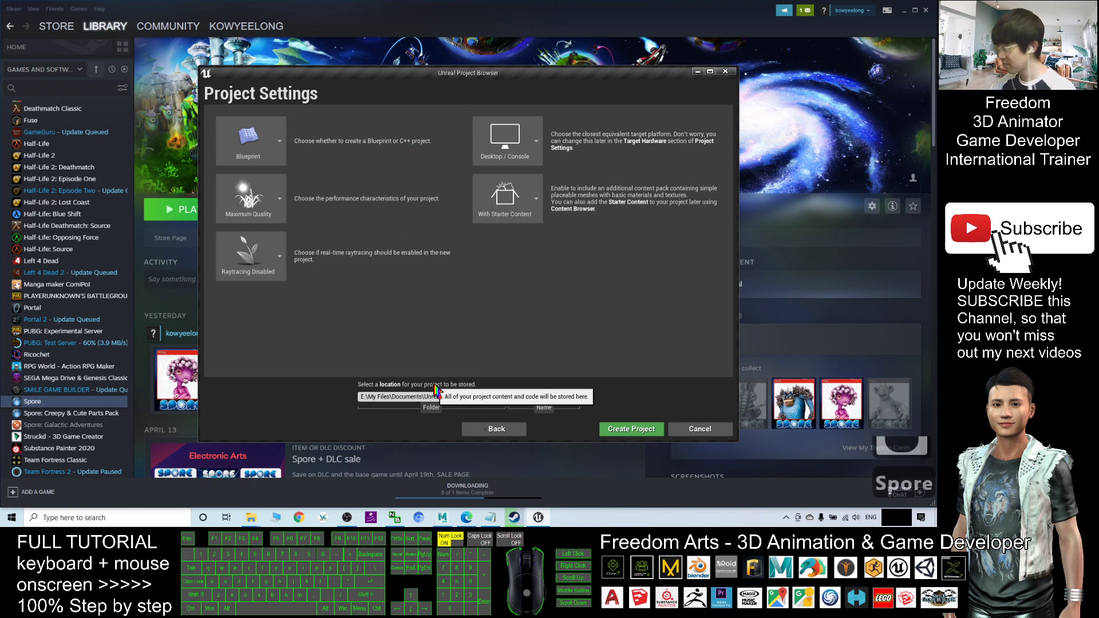
Step: Name the project SporeToUnreal02 and create it
double_click(537, 396)
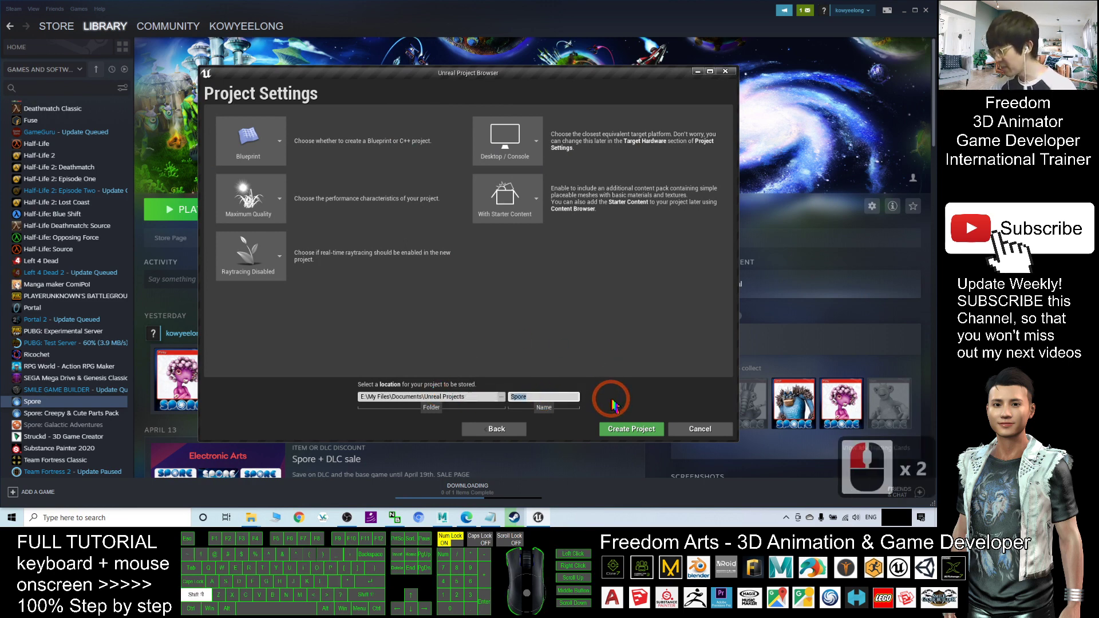
type("Spreoto")
key("BackSpace")
key("BackSpace")
key("BackSpace")
key("BackSpace")
key("BackSpace")
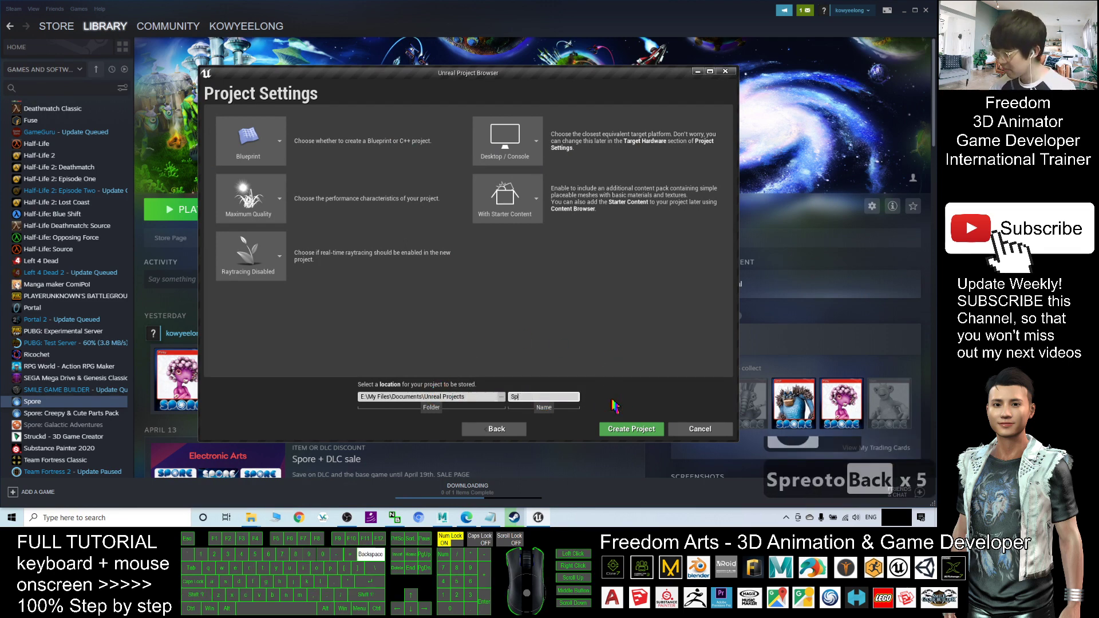
type("oreT")
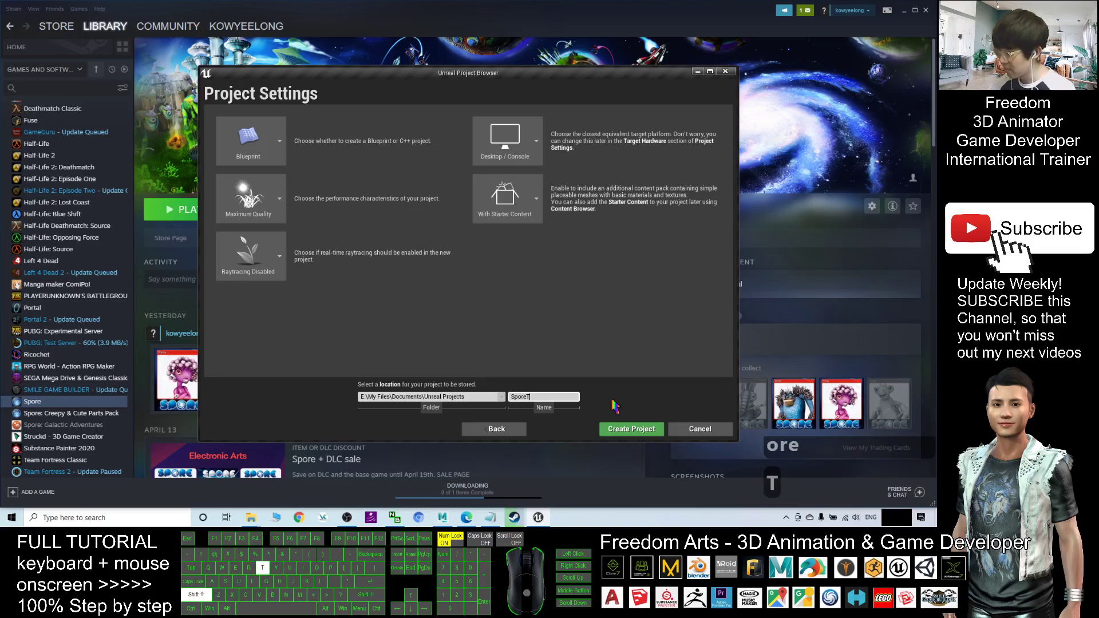
type("oUnreal")
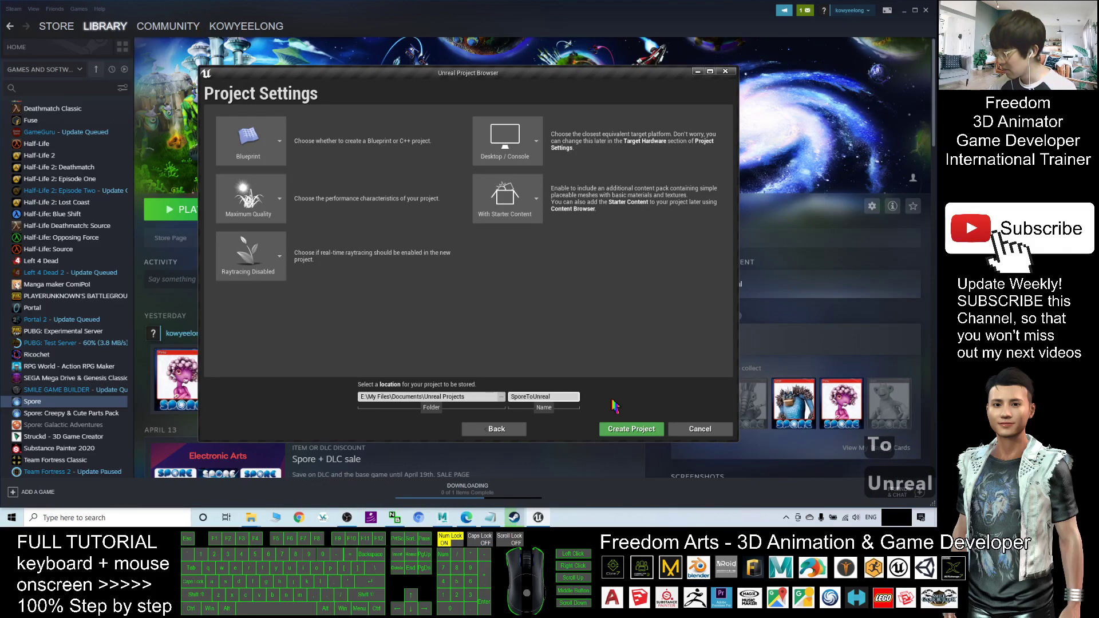
type("02")
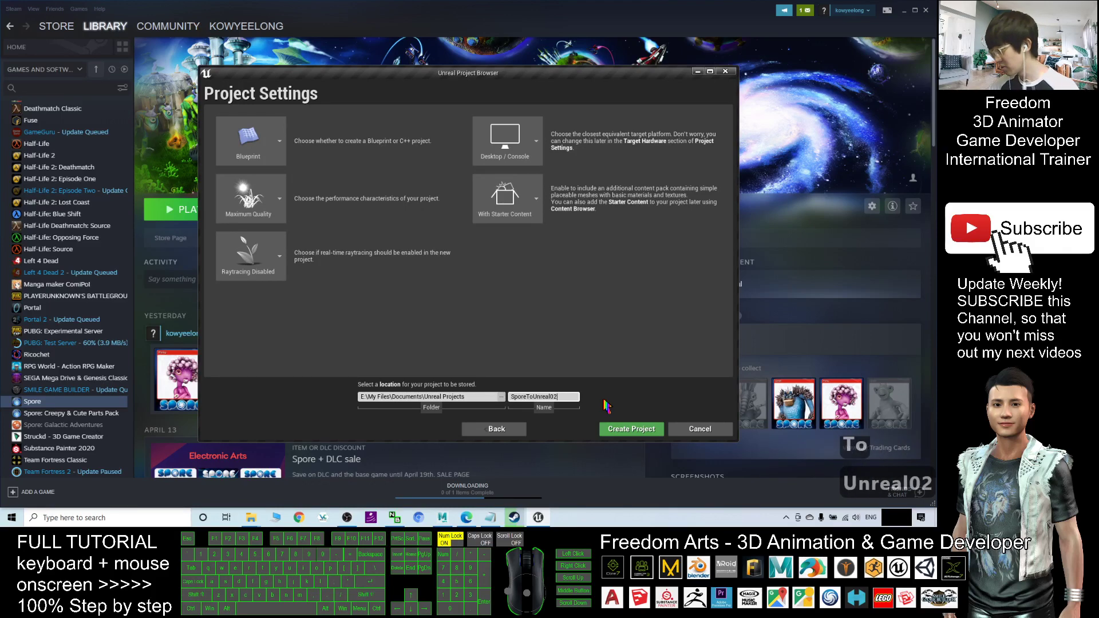
left_click(631, 429)
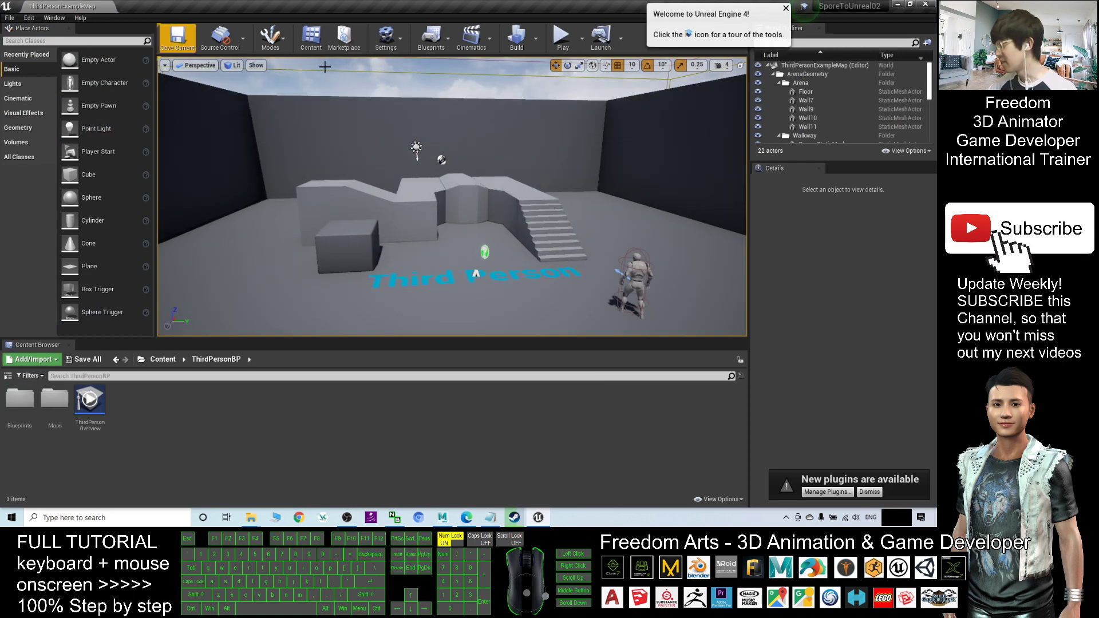
Step: Minimize the Unreal editor so the Steam Spore page shows again
left_click(897, 5)
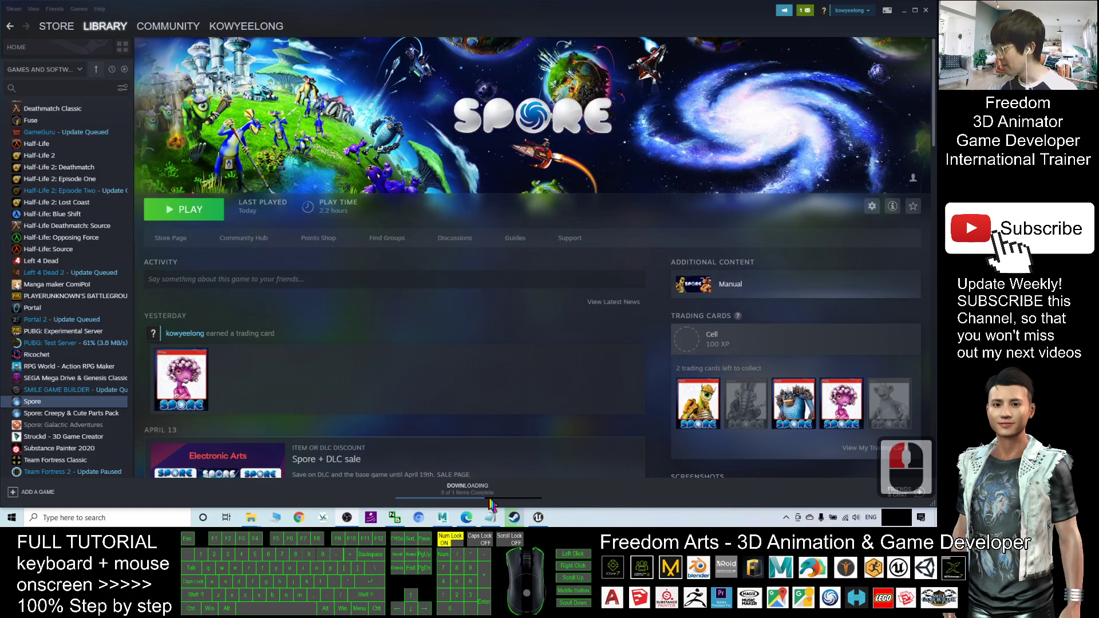
Step: Show notes.txt in a window over Steam, highlighting the STEAM and Spore entries
left_click(490, 517)
left_click_drag(550, 6, 567, 118)
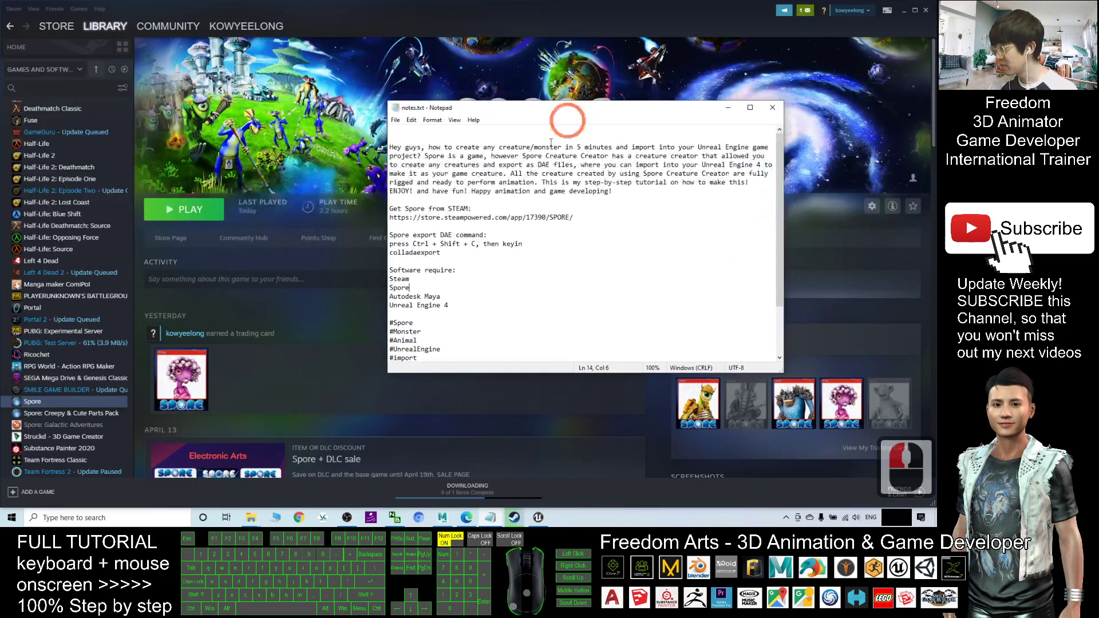
double_click(454, 208)
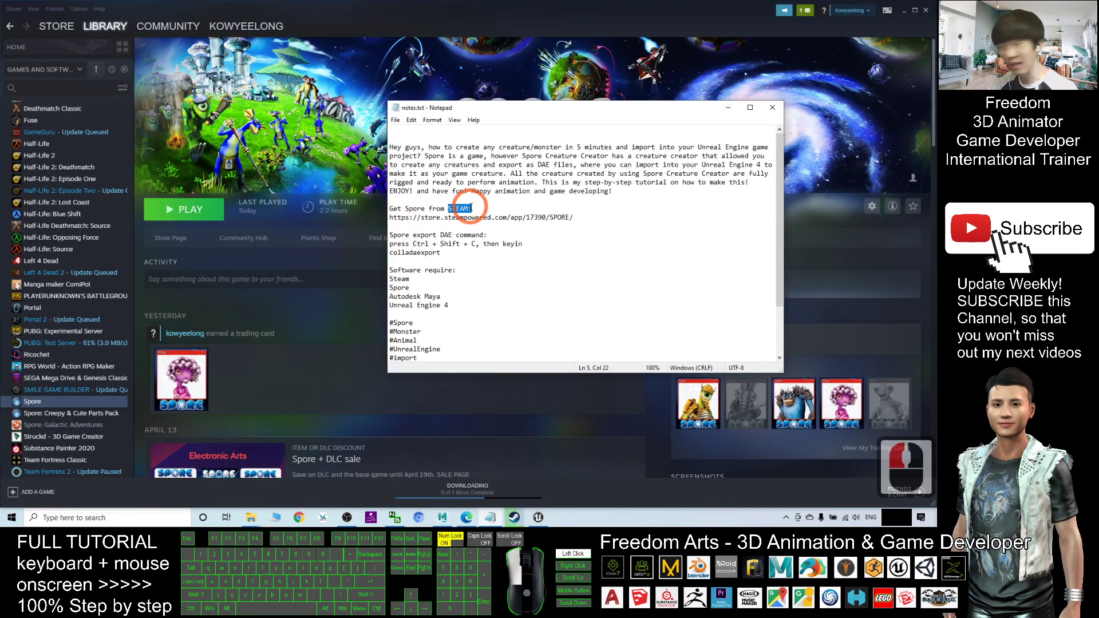
left_click(447, 217)
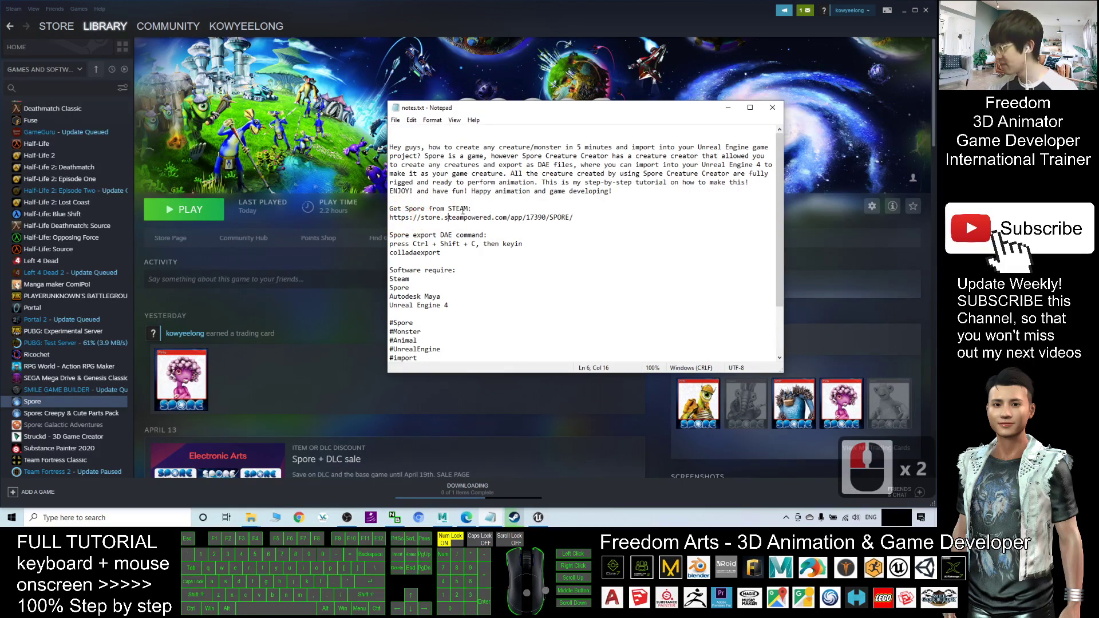
left_click_drag(448, 209, 460, 208)
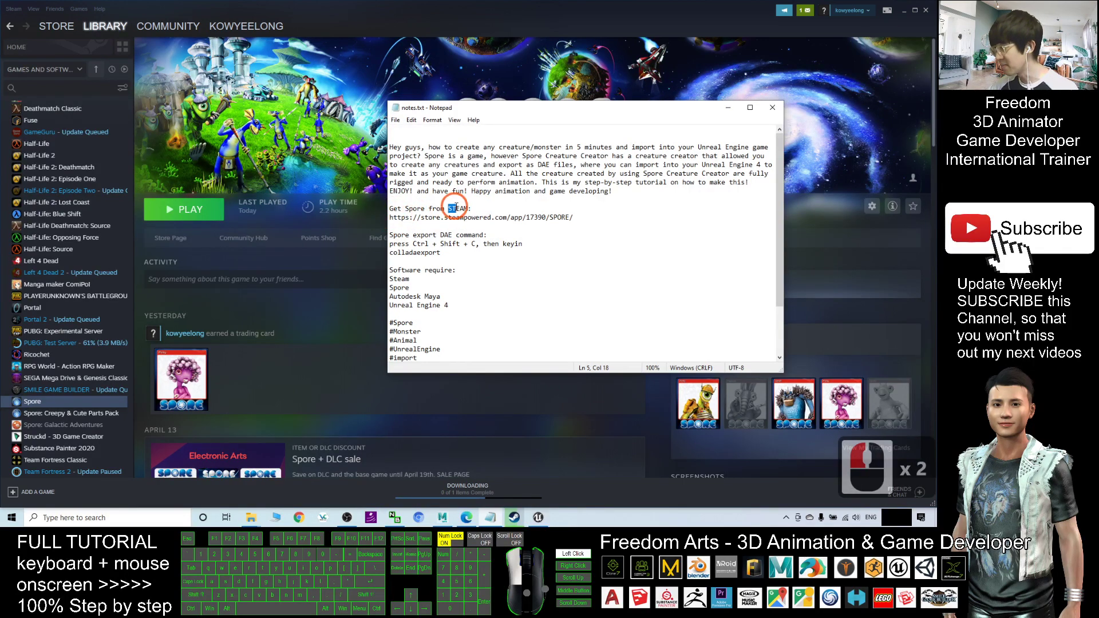
double_click(408, 208)
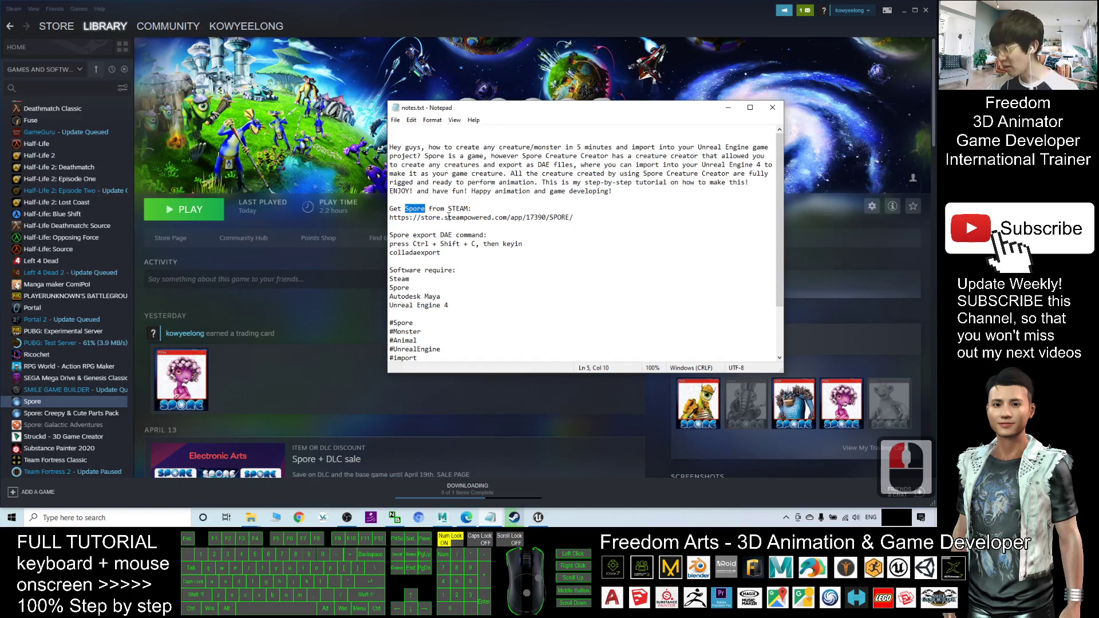
left_click(472, 217)
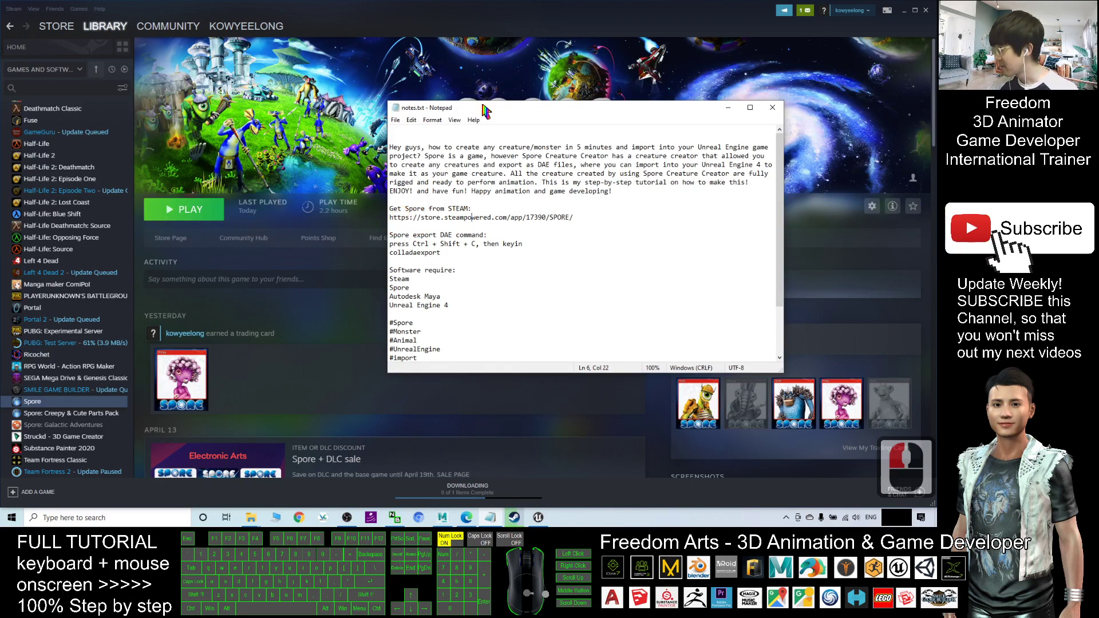
left_click_drag(515, 109, 582, 143)
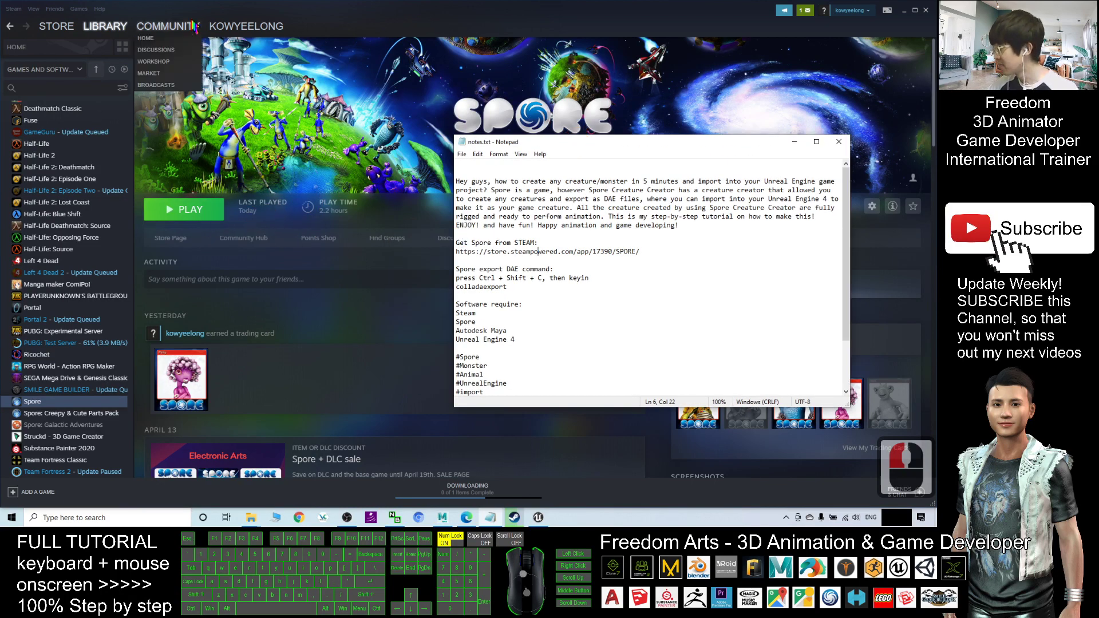
Step: Go to Steam's Library Home and check the Tools and Games category filters
left_click(171, 63)
double_click(119, 27)
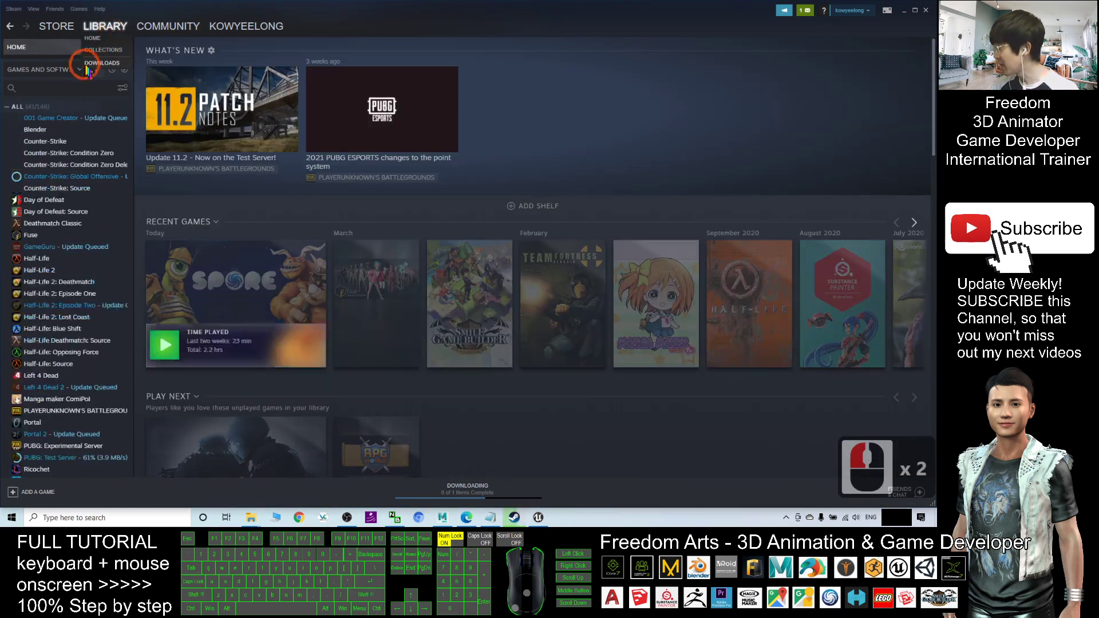
left_click(43, 69)
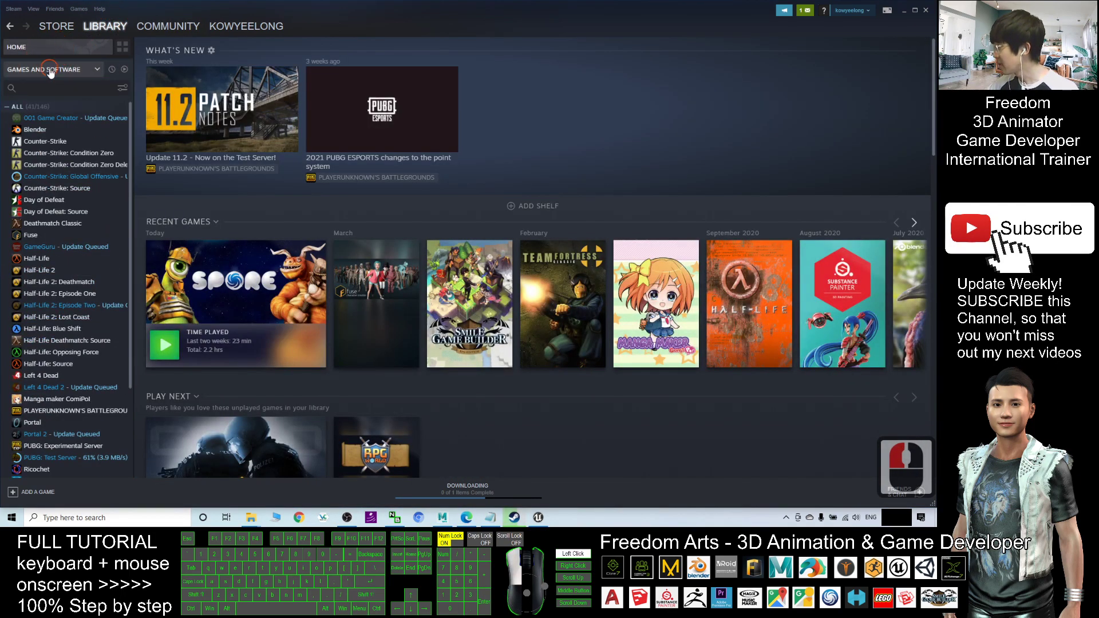
left_click(11, 109)
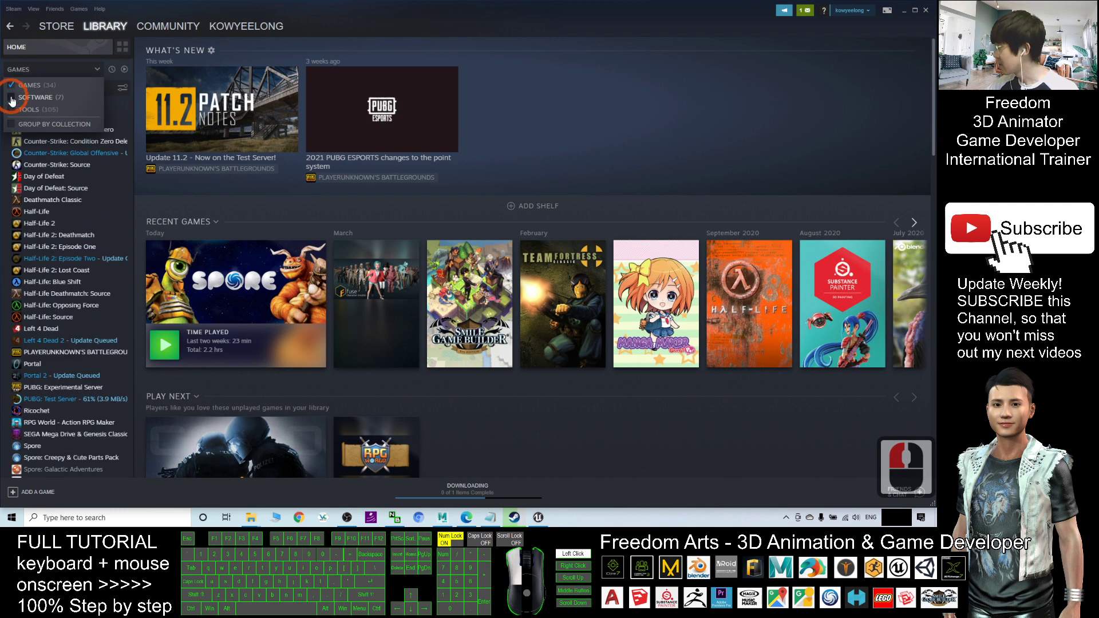
left_click(11, 109)
left_click(11, 85)
left_click(11, 85)
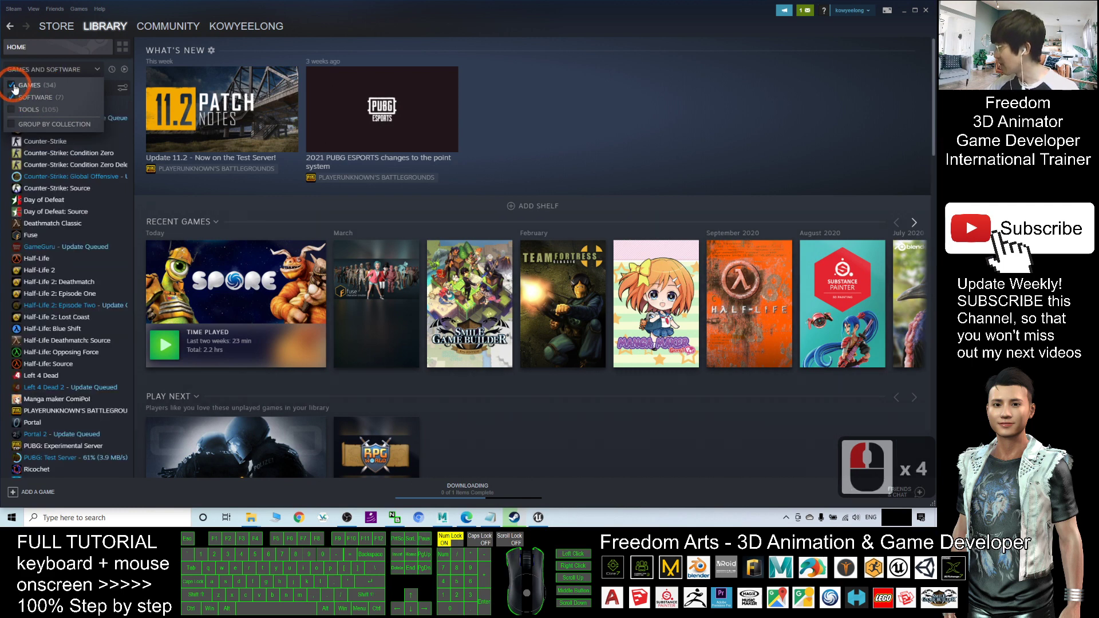
scroll(118, 182, "down", 6)
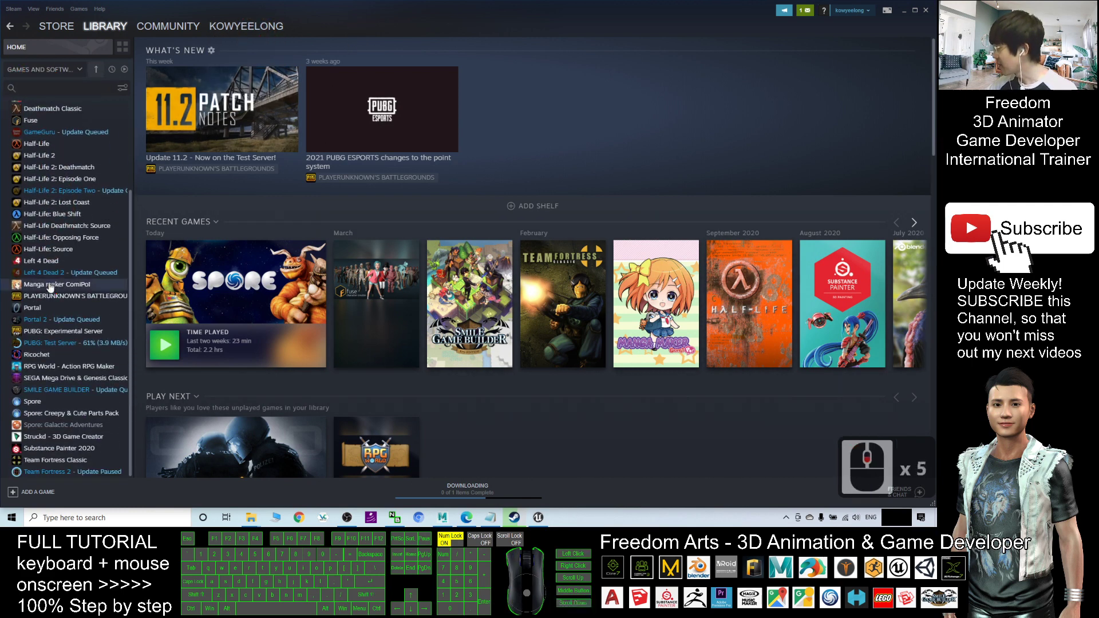
Step: Open the Spore game page and play it, confirming the launch
left_click(32, 401)
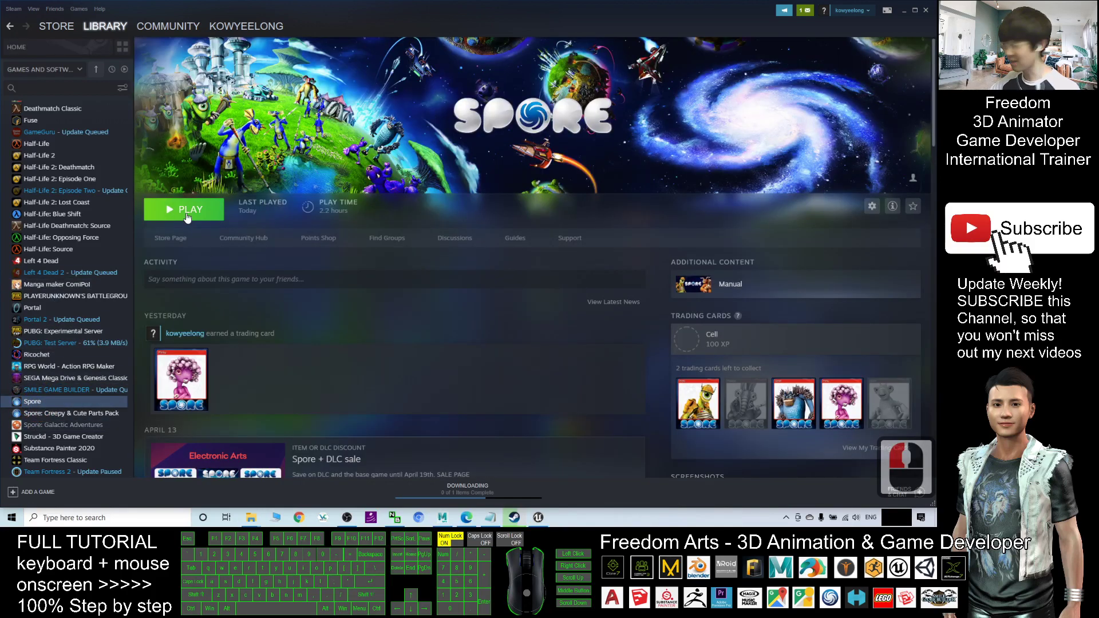
left_click(186, 213)
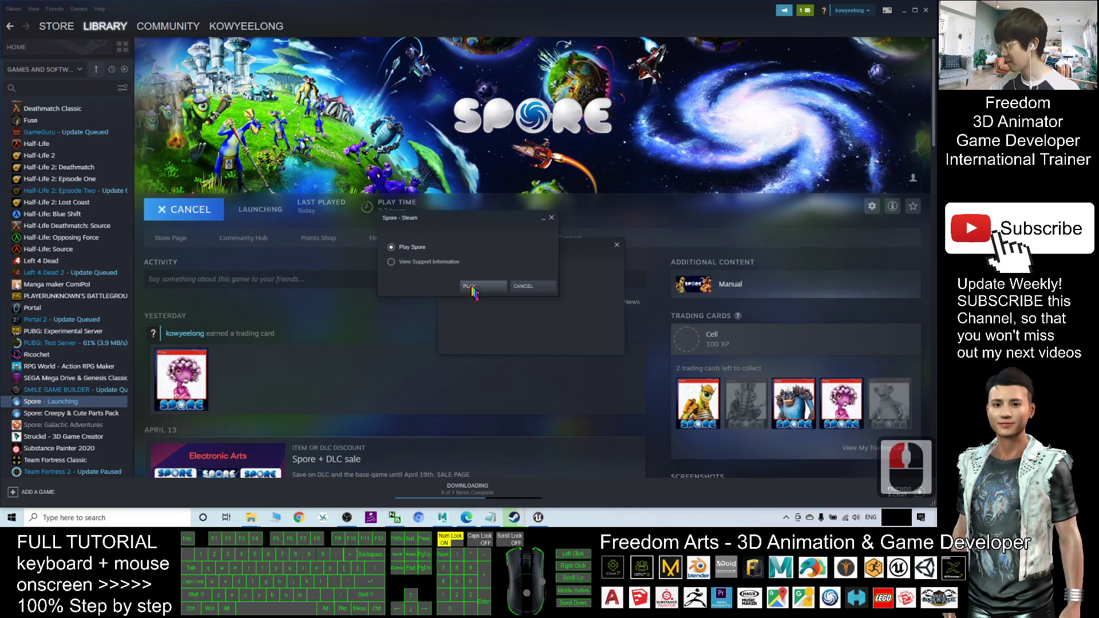
left_click(473, 287)
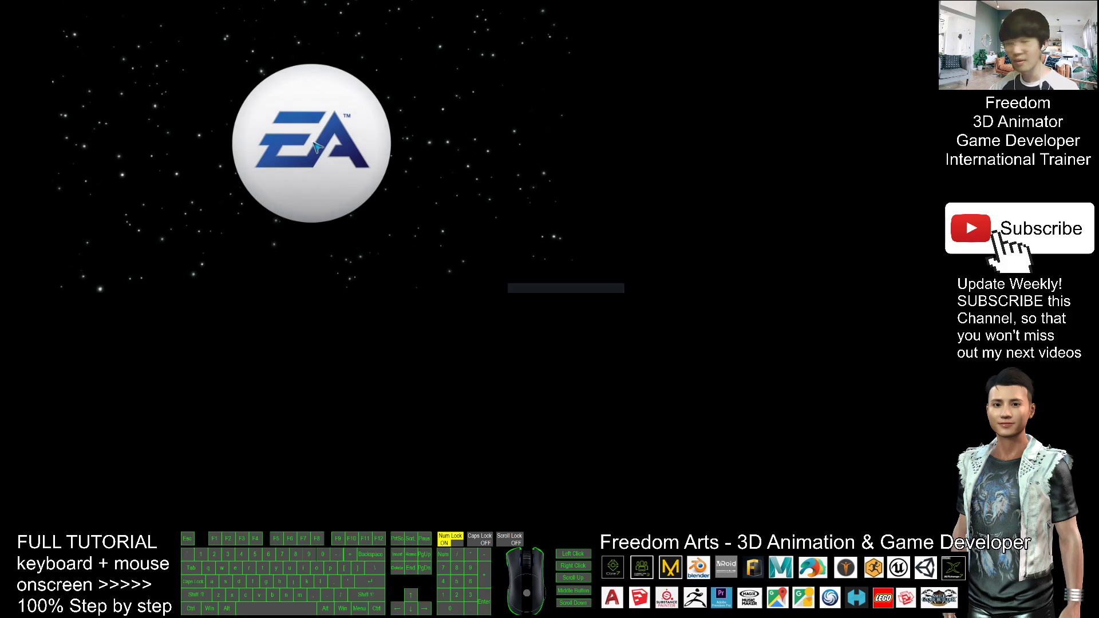
Step: Skip the EA intro, dismiss the network-play notice, and launch the Creature Creator
left_click(365, 138)
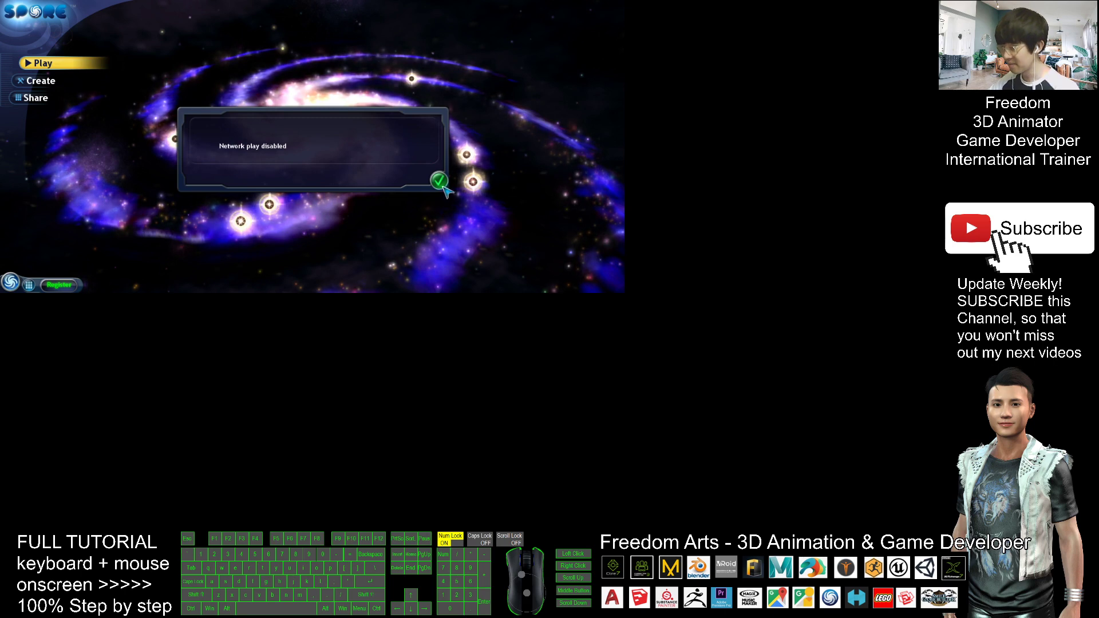
left_click(440, 182)
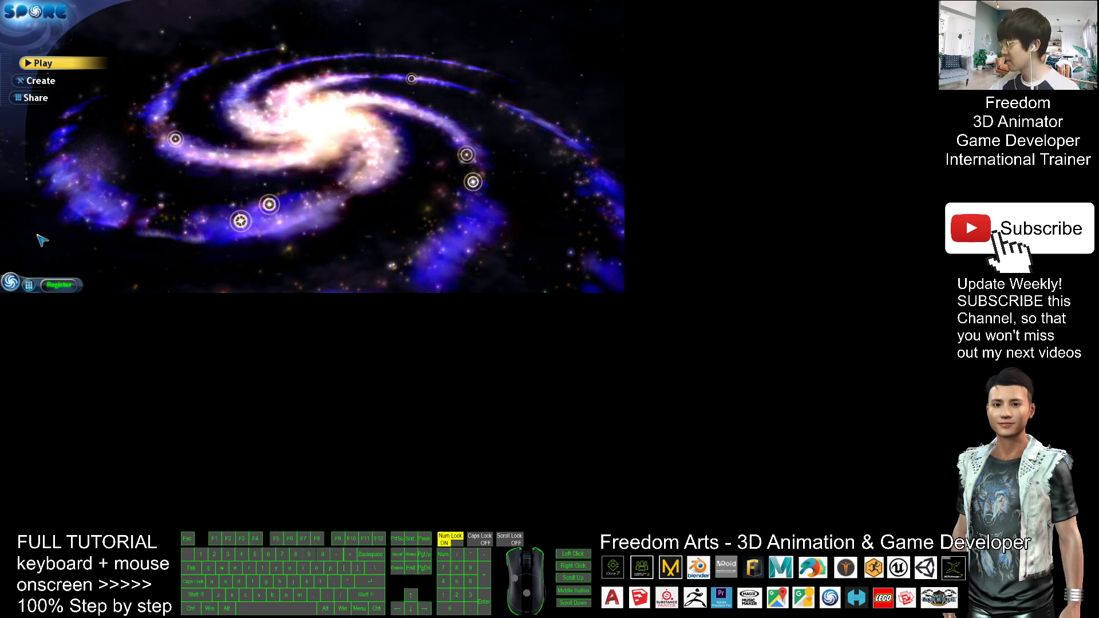
left_click(40, 84)
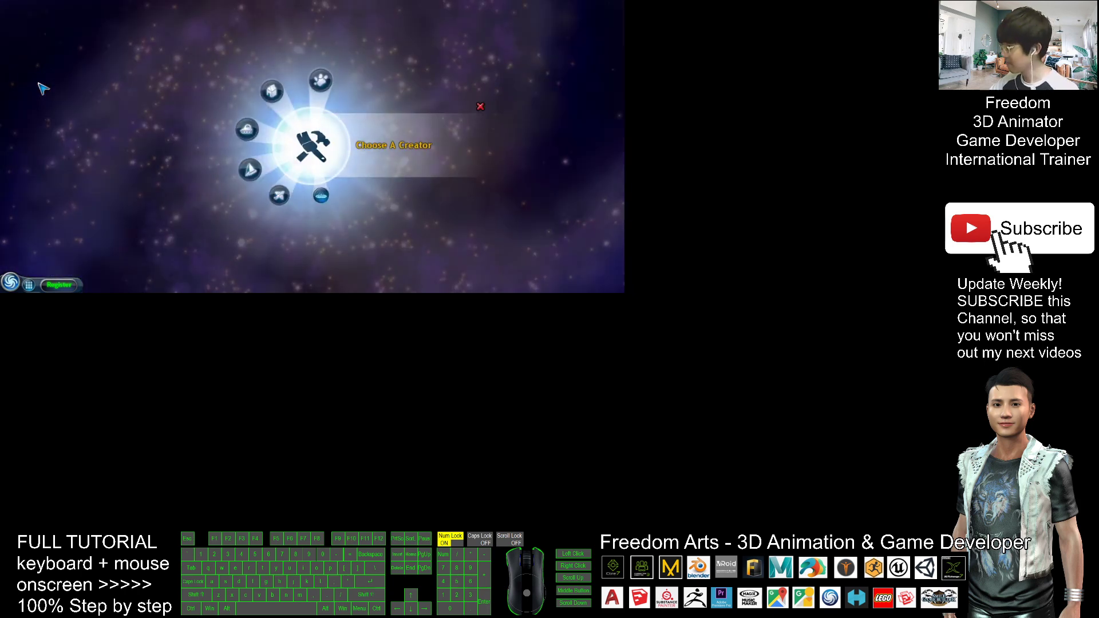
mouse_move(328, 82)
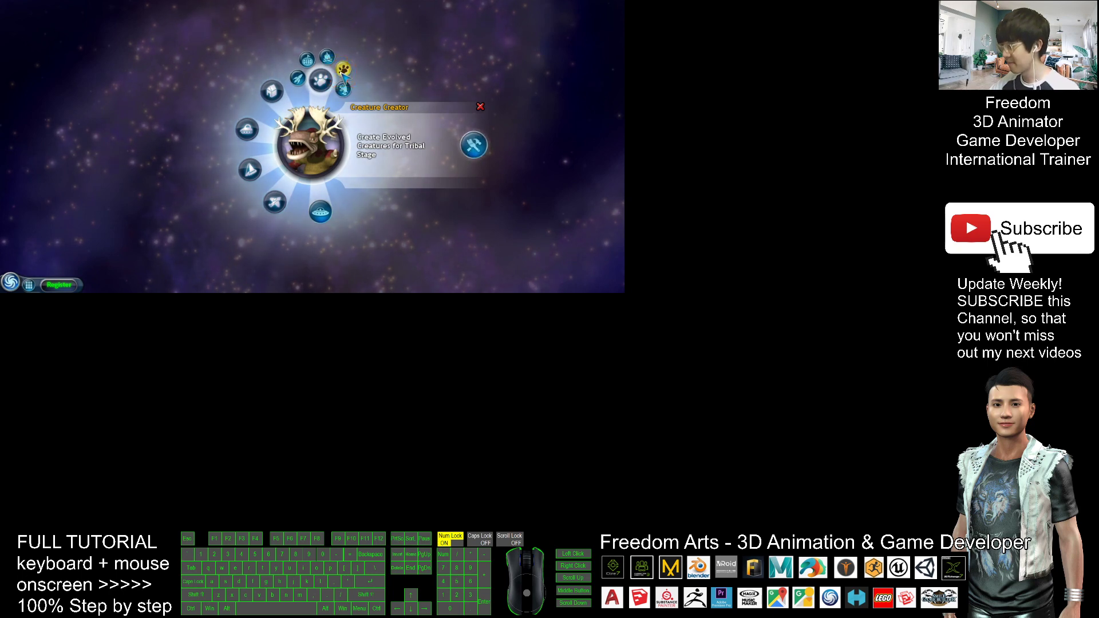
left_click(476, 146)
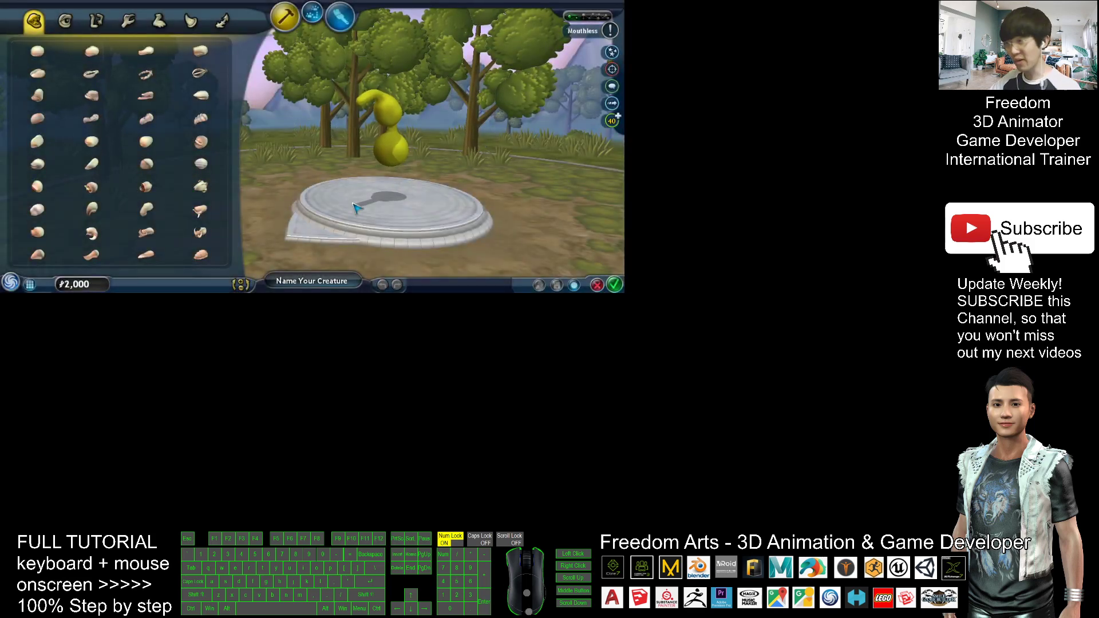
Step: Attach a snout part to the creature's head
right_click_drag(492, 167, 510, 184)
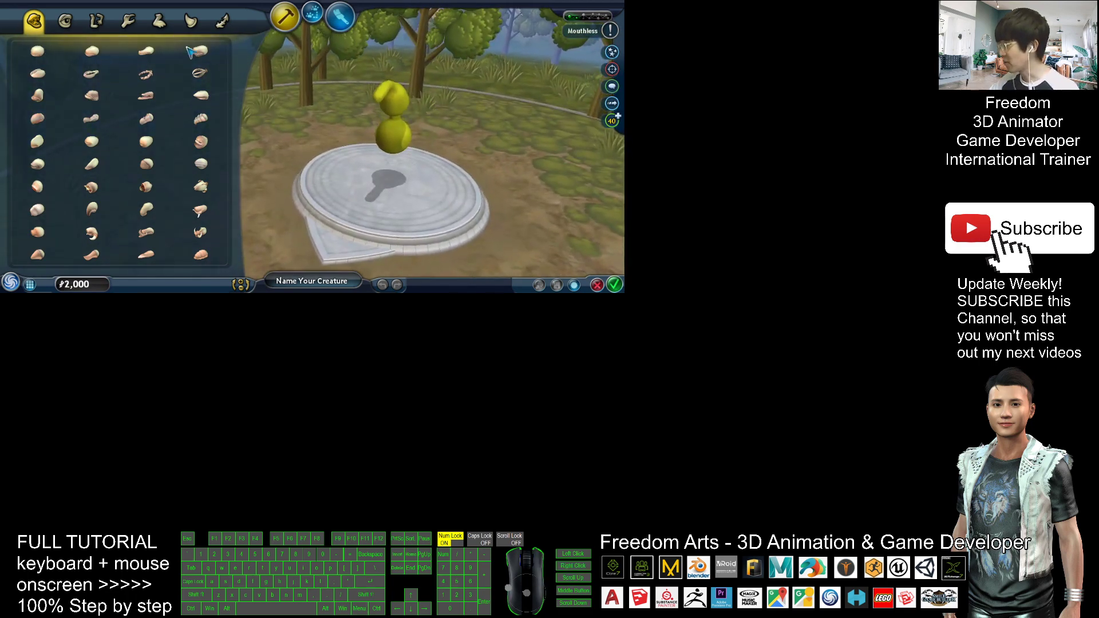
left_click_drag(201, 52, 376, 106)
right_click_drag(377, 106, 385, 87)
Step: Stretch the creature's spine longer and slim its body
left_click(385, 87)
left_click_drag(395, 93, 448, 115)
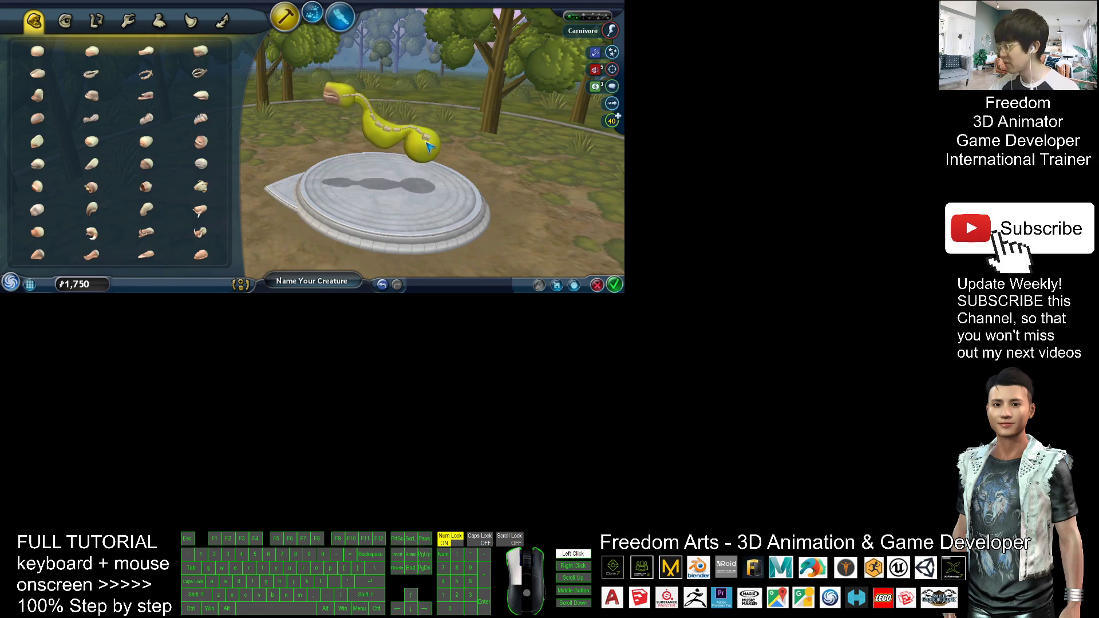
left_click_drag(427, 153, 428, 155)
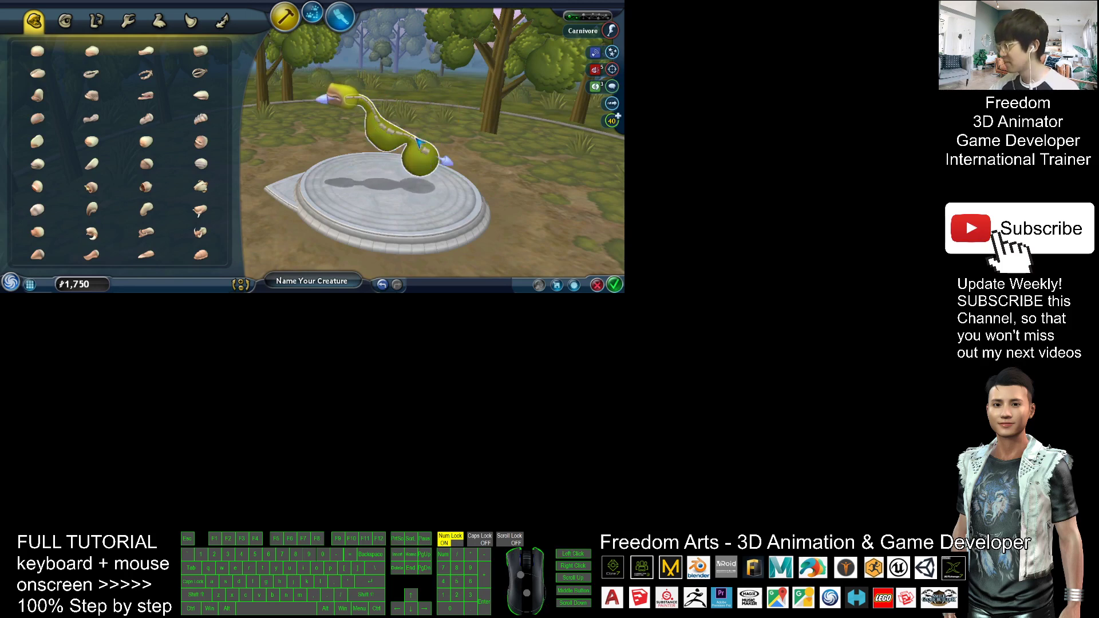
scroll(411, 140, "up", 1)
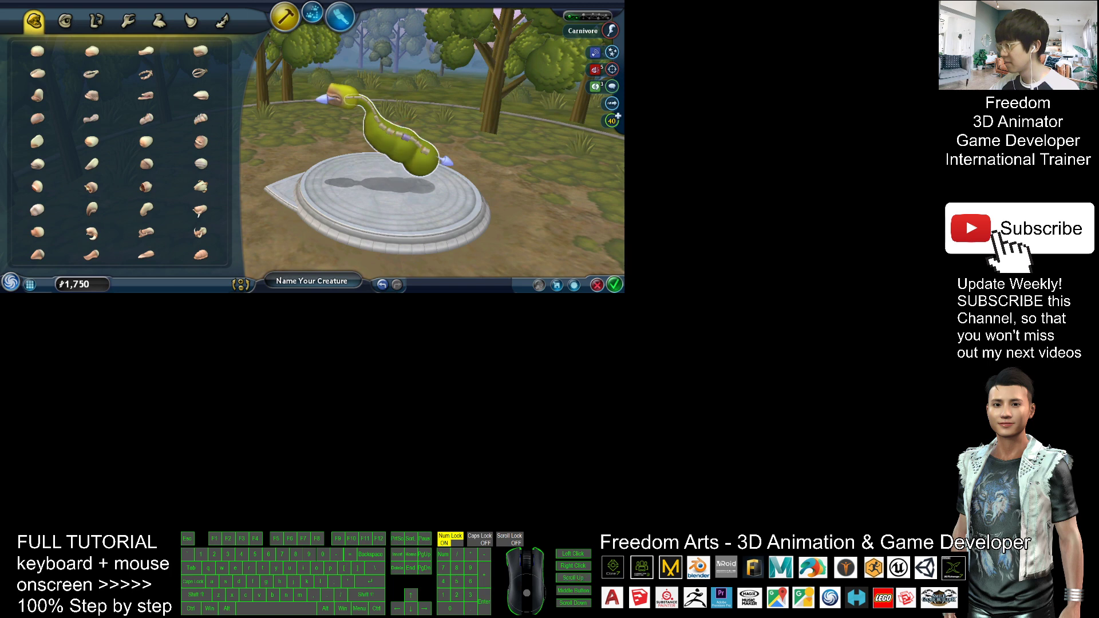
scroll(411, 140, "down", 1)
scroll(411, 140, "down", 2)
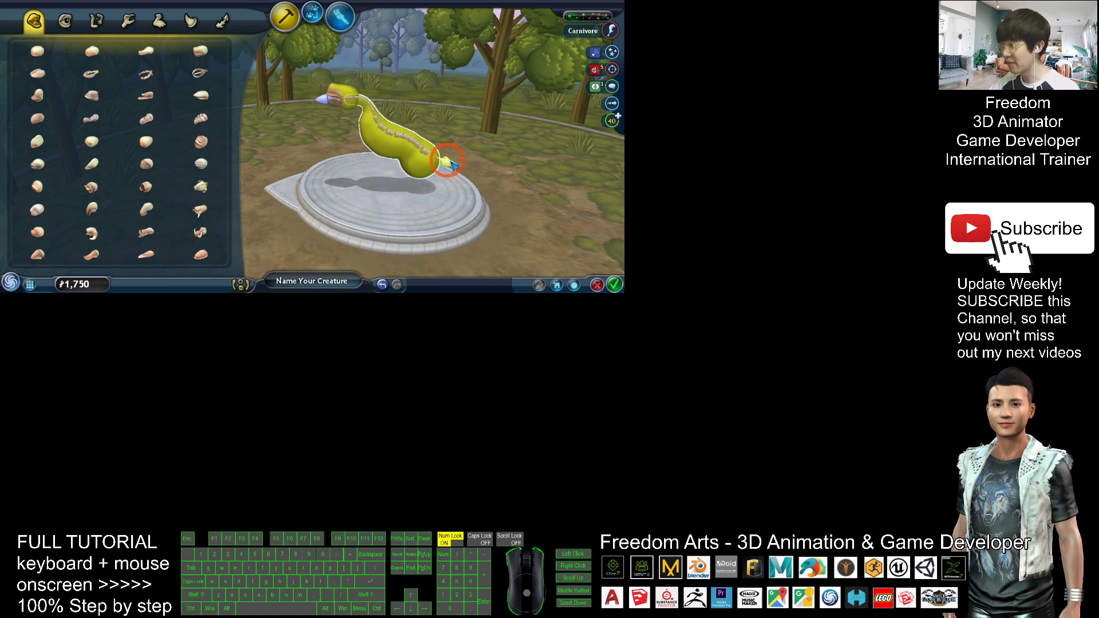
Step: Curl the tail end upward and show the eye parts catalog
left_click_drag(451, 165, 467, 98)
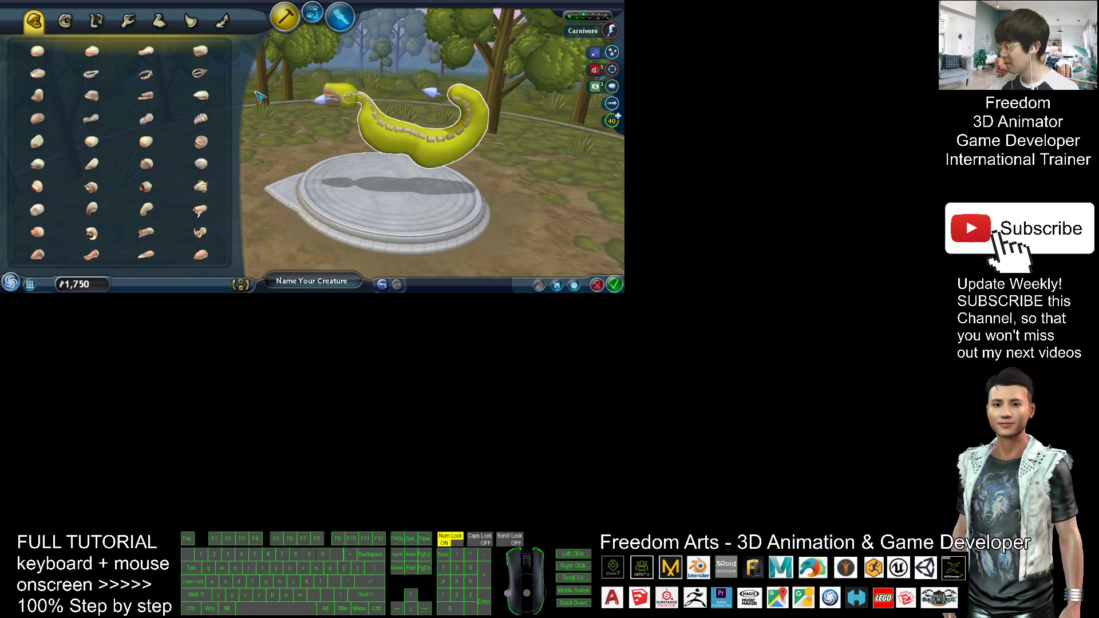
mouse_move(326, 147)
left_mouse_down()
mouse_move(349, 131)
mouse_move(377, 138)
mouse_move(343, 143)
left_mouse_up()
left_click(72, 28)
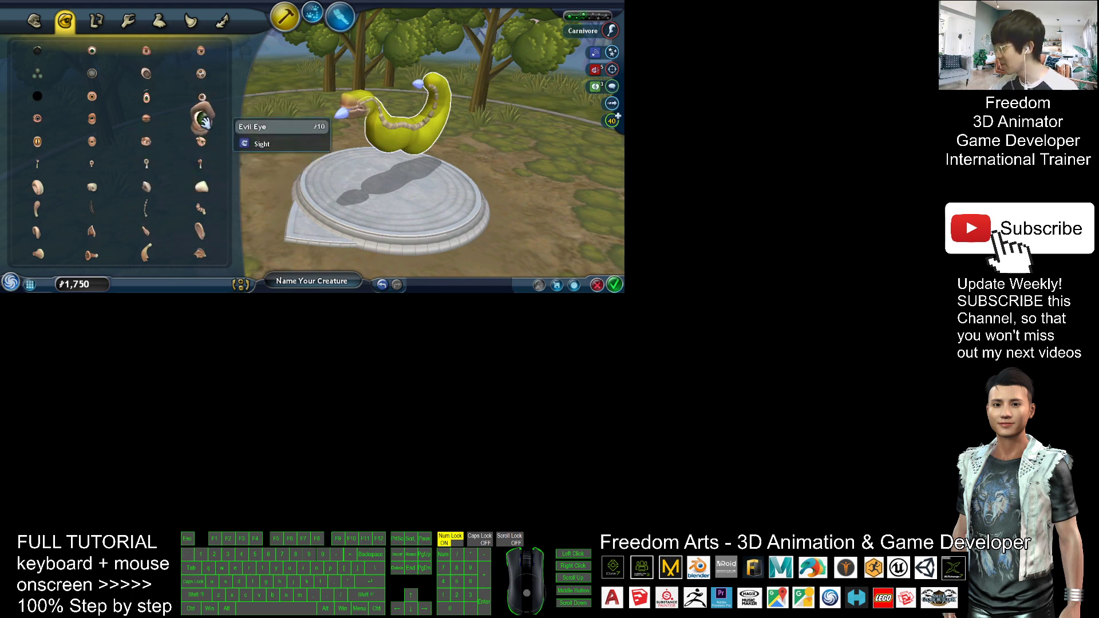
Step: Place a small eye on the creature's head, then show the mouth parts
left_click_drag(201, 118, 368, 95)
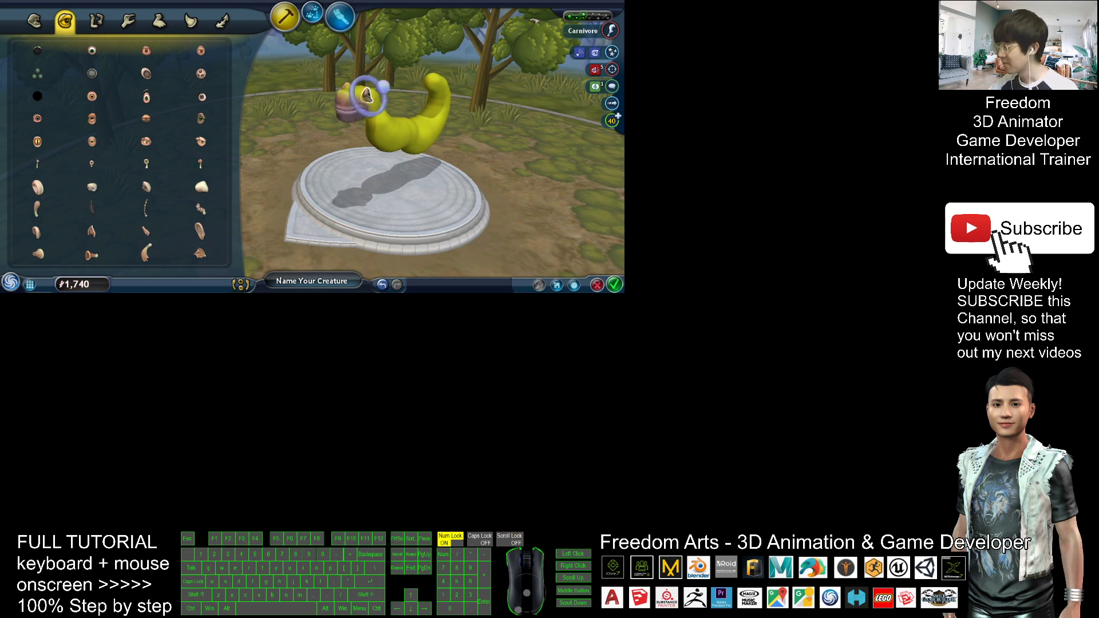
scroll(338, 125, "down", 2)
left_click(356, 104)
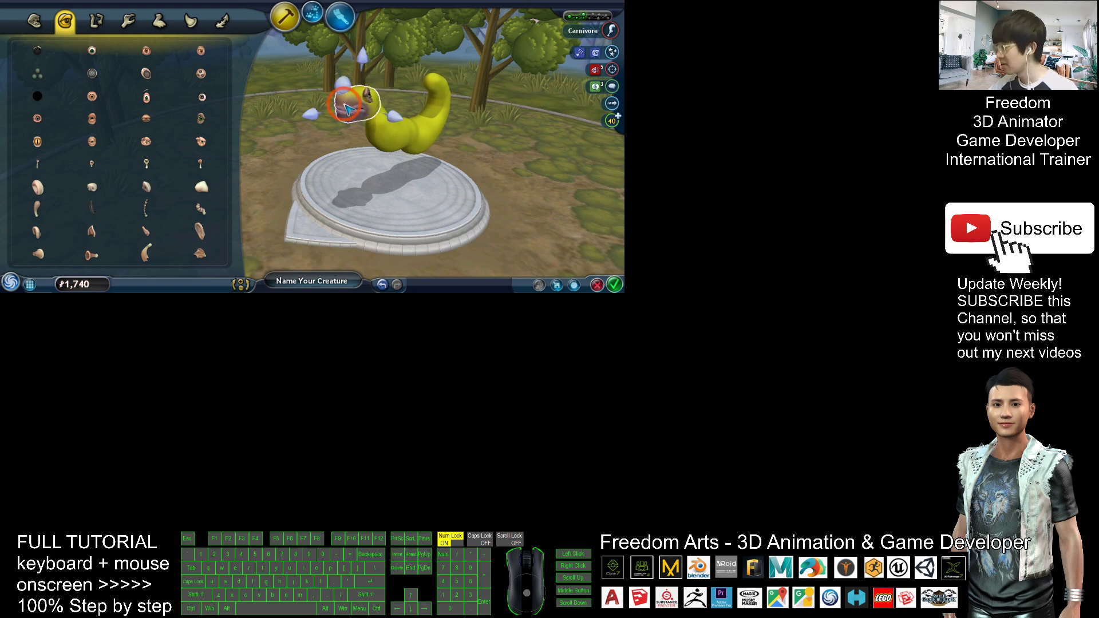
scroll(356, 104, "up", 3)
scroll(365, 95, "up", 3)
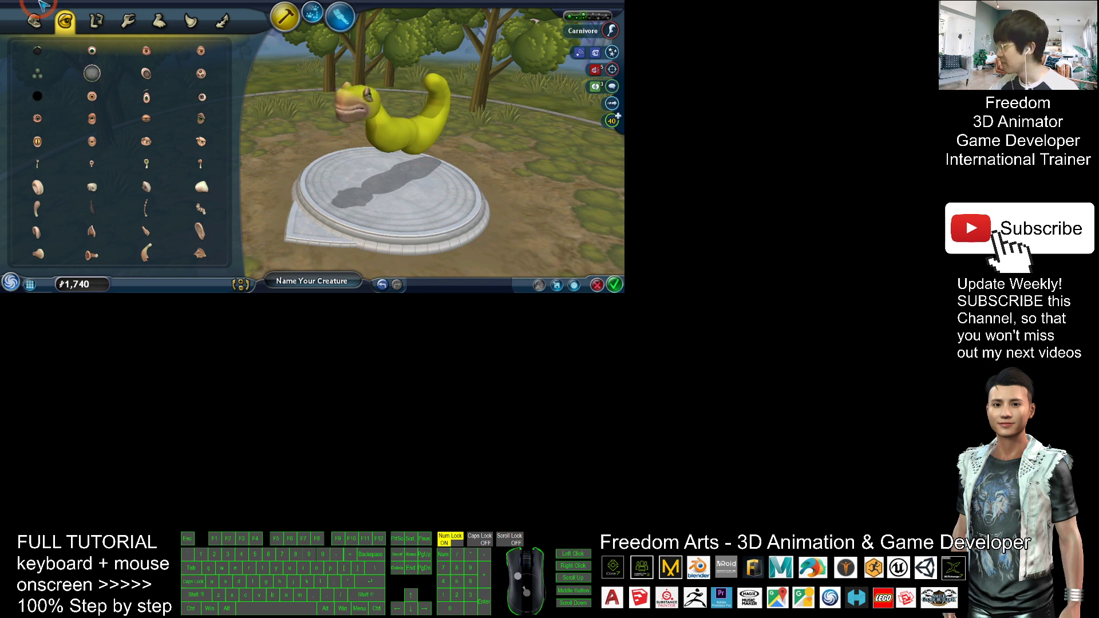
left_click(34, 22)
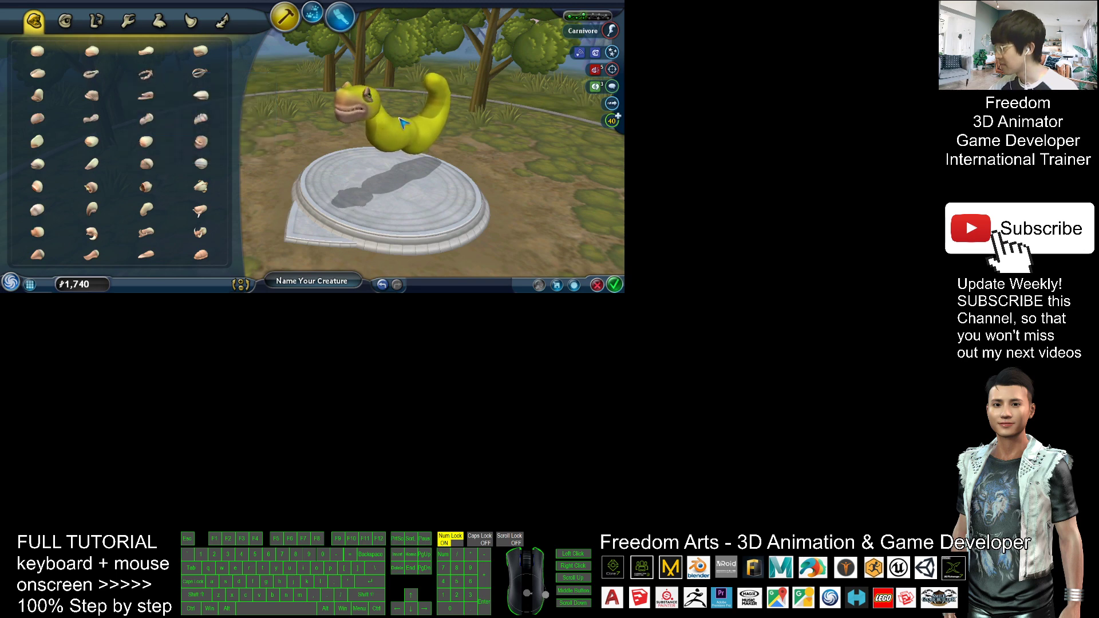
Step: Attach a limb and a leg from the Limbs palette to the creature's body
left_click(95, 21)
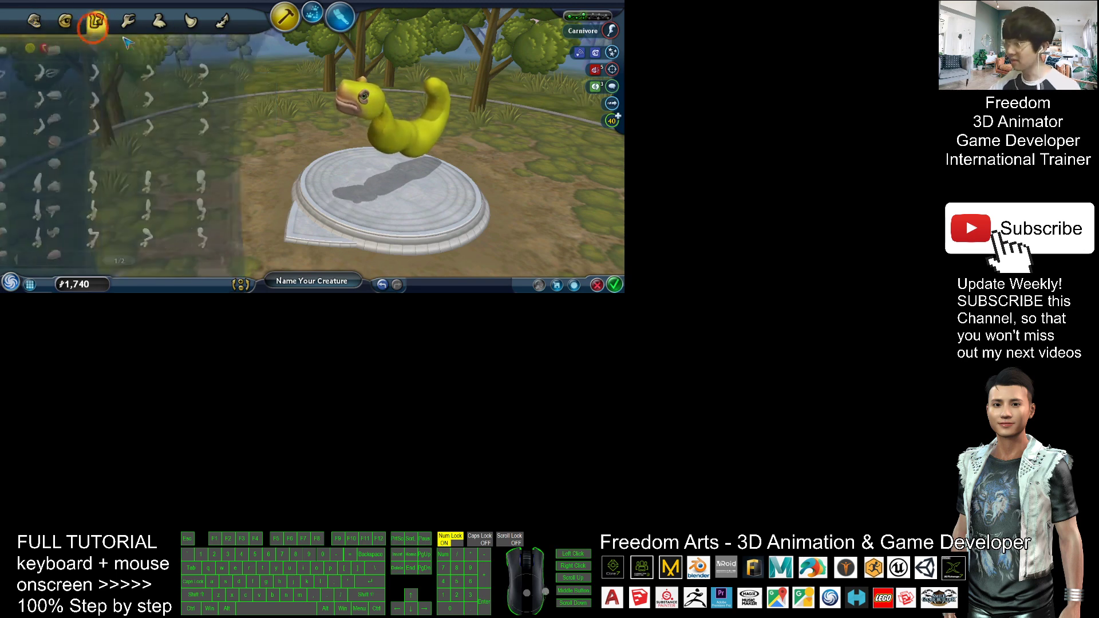
left_click_drag(95, 75, 378, 125)
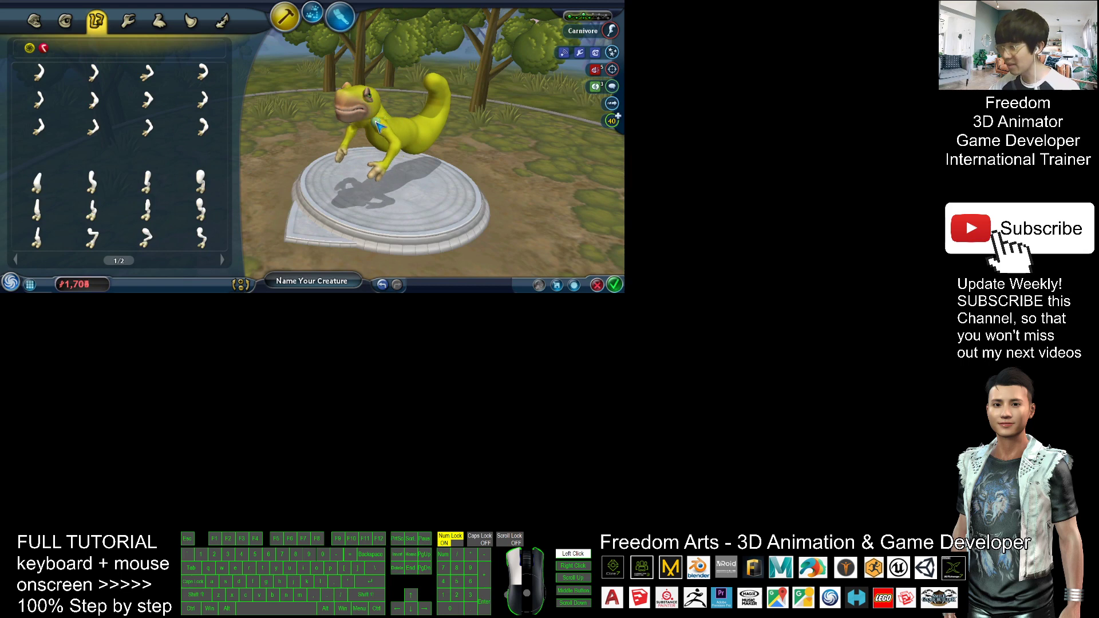
left_click(129, 22)
left_click(96, 22)
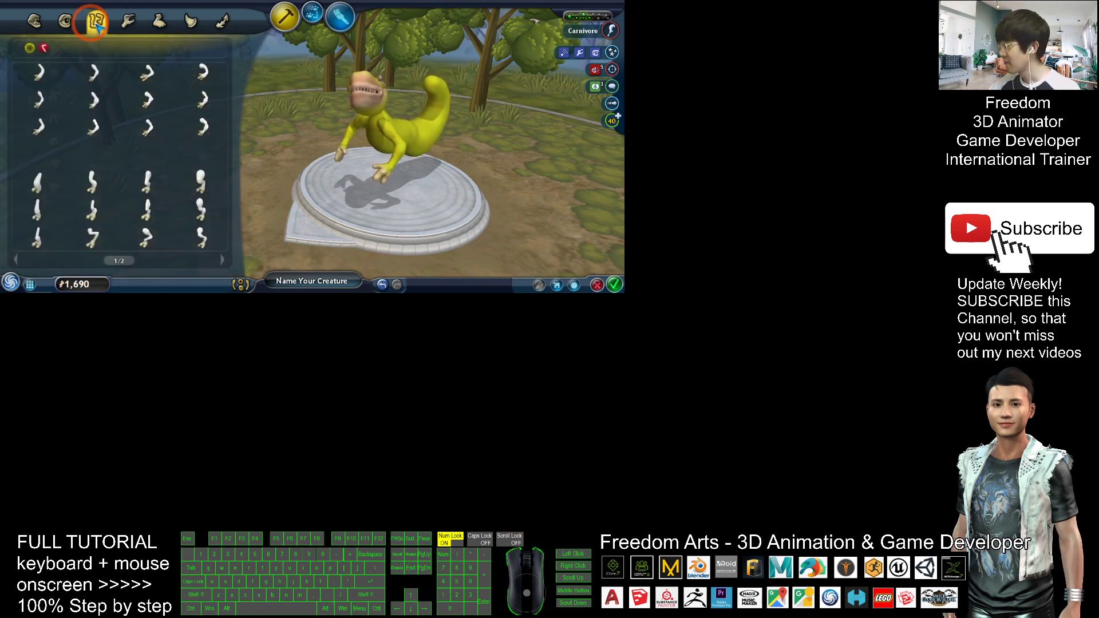
left_click_drag(148, 182, 421, 154)
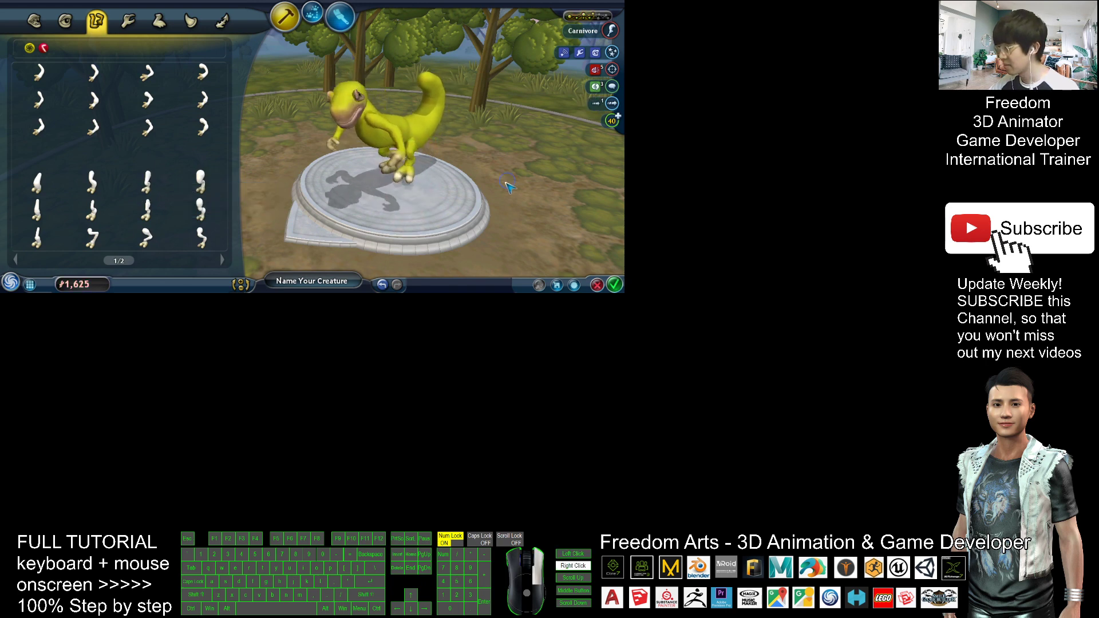
right_click_drag(421, 154, 391, 136)
Step: Lift the torso to lengthen the legs and enlarge the upper thighs
left_click_drag(413, 145, 423, 121)
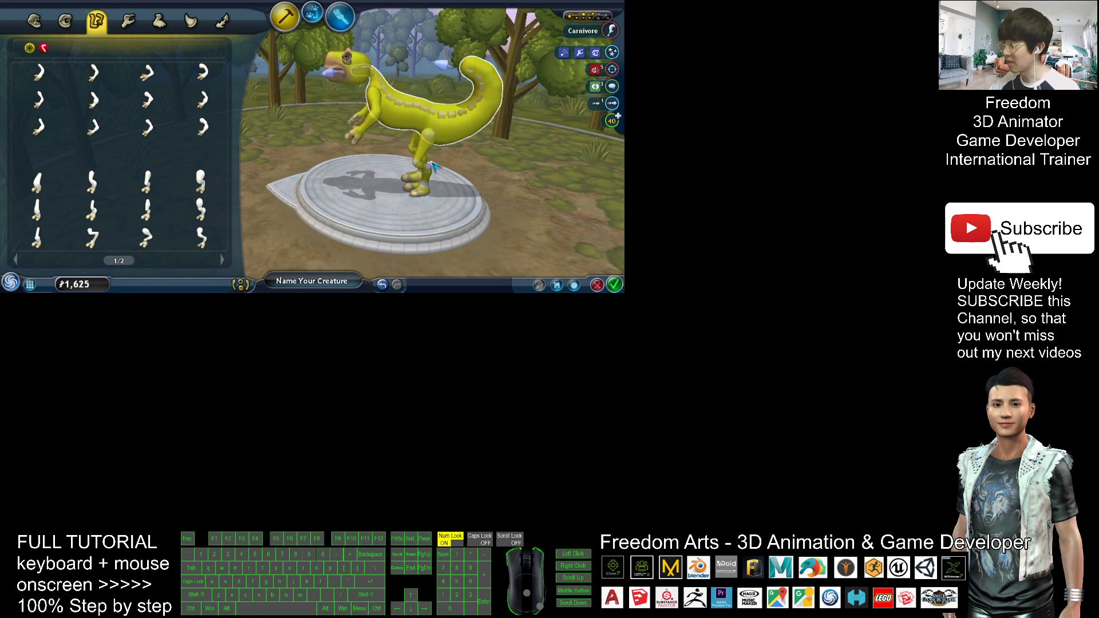
left_click(426, 154)
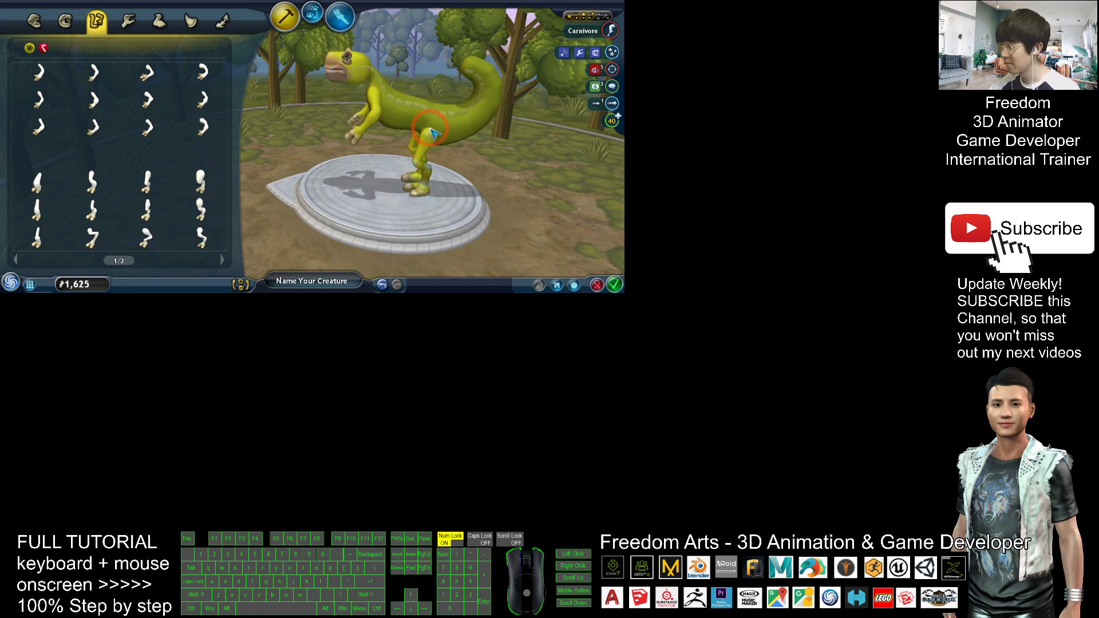
scroll(433, 133, "up", 1)
scroll(429, 134, "up", 1)
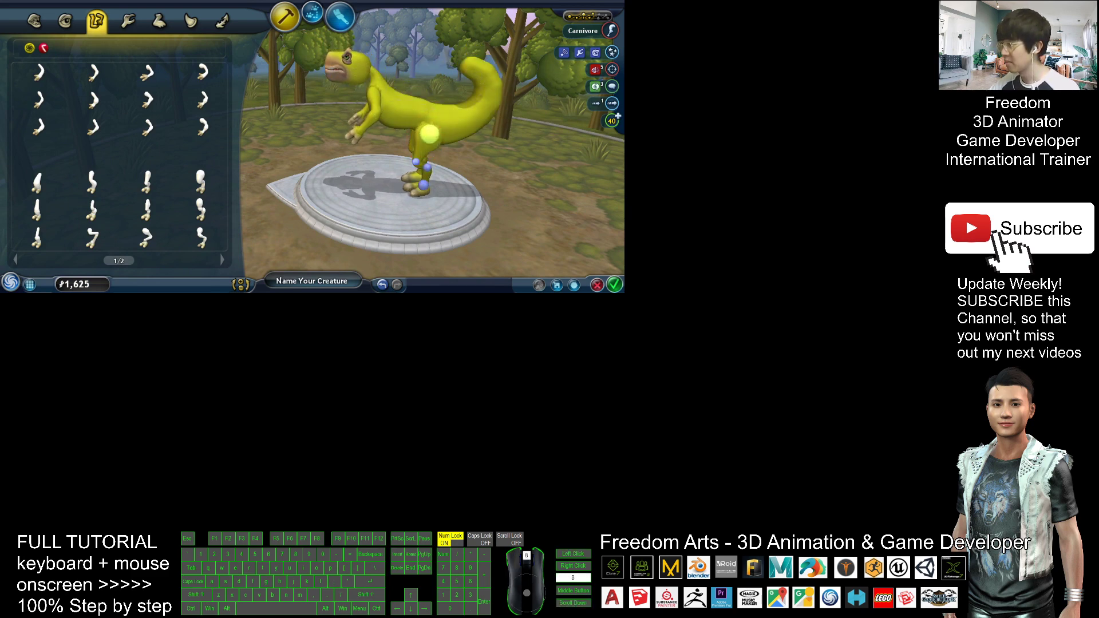
scroll(416, 165, "up", 1)
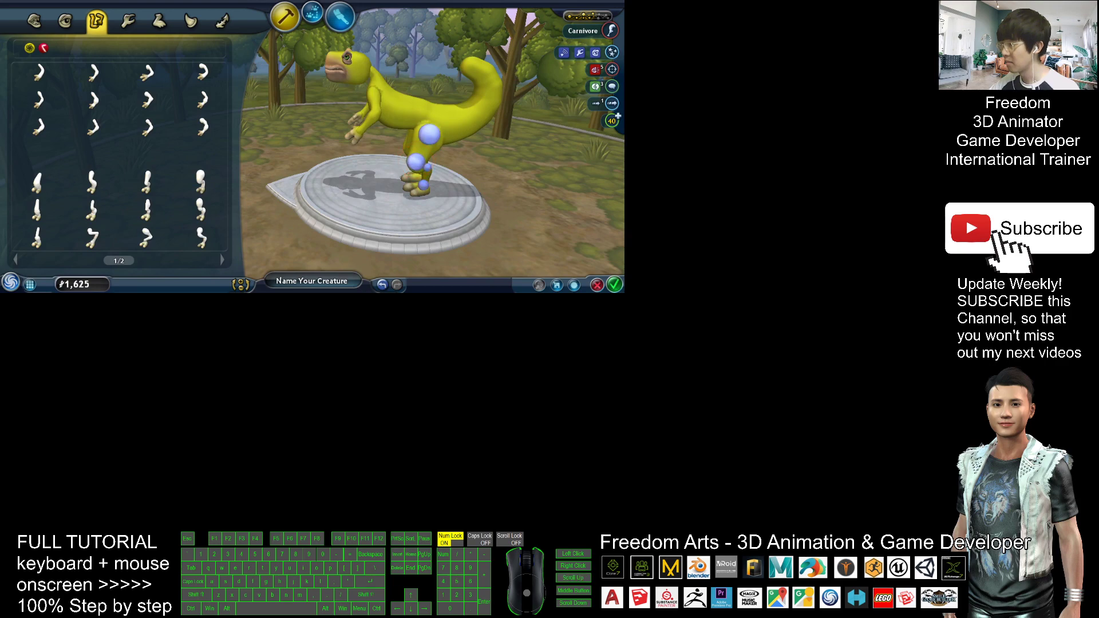
right_click_drag(417, 165, 362, 196)
left_click(422, 138)
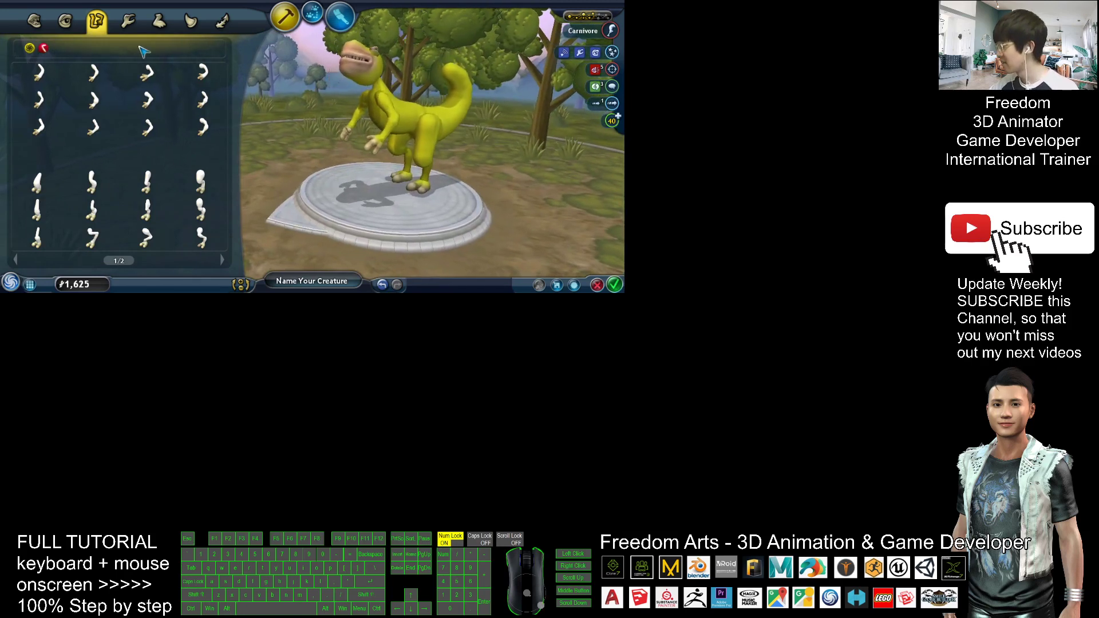
Step: Attach a pair of hands from the Graspers parts onto the creature's wrists
left_click(159, 22)
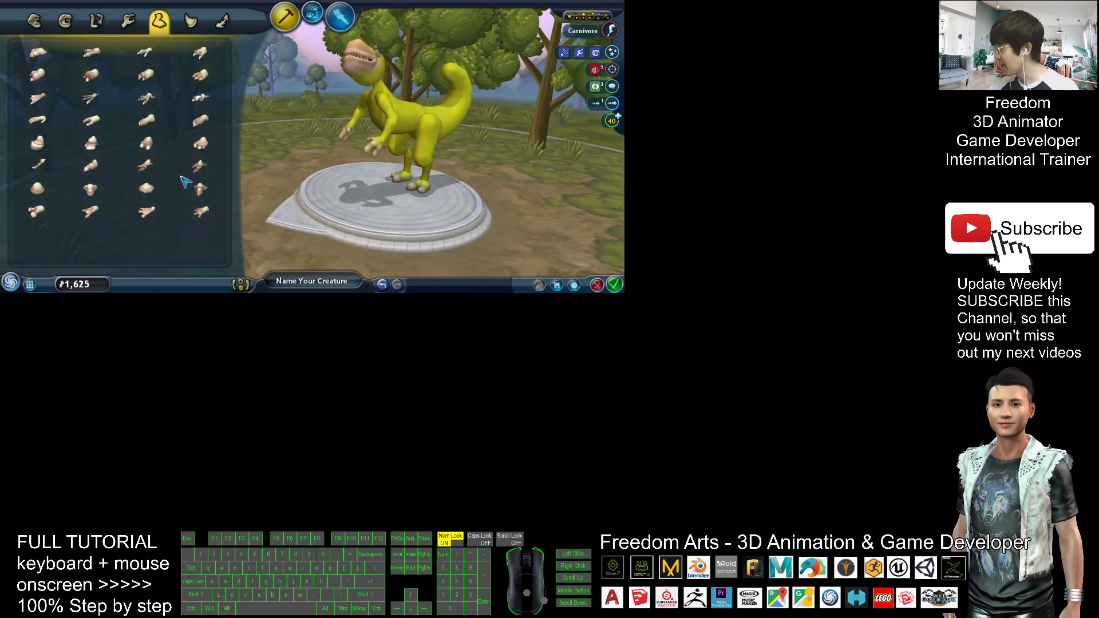
left_click_drag(203, 77, 407, 181)
right_click_drag(407, 182, 309, 206)
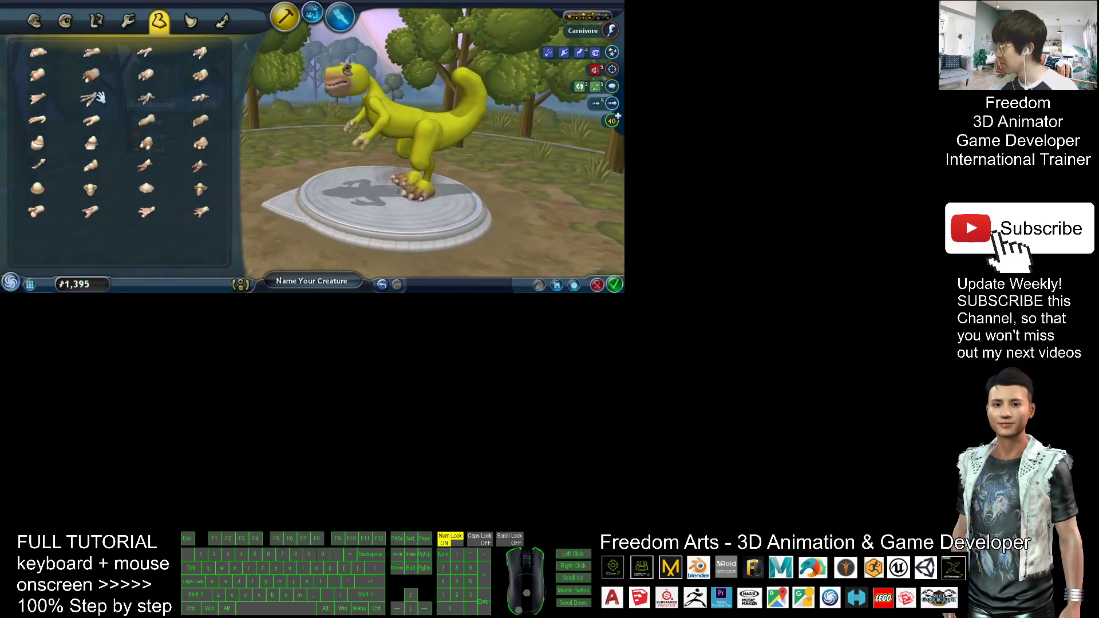
Step: Try the Backskritcher hand on the arm, then drag it back to the palette to remove it
left_click_drag(94, 101, 395, 113)
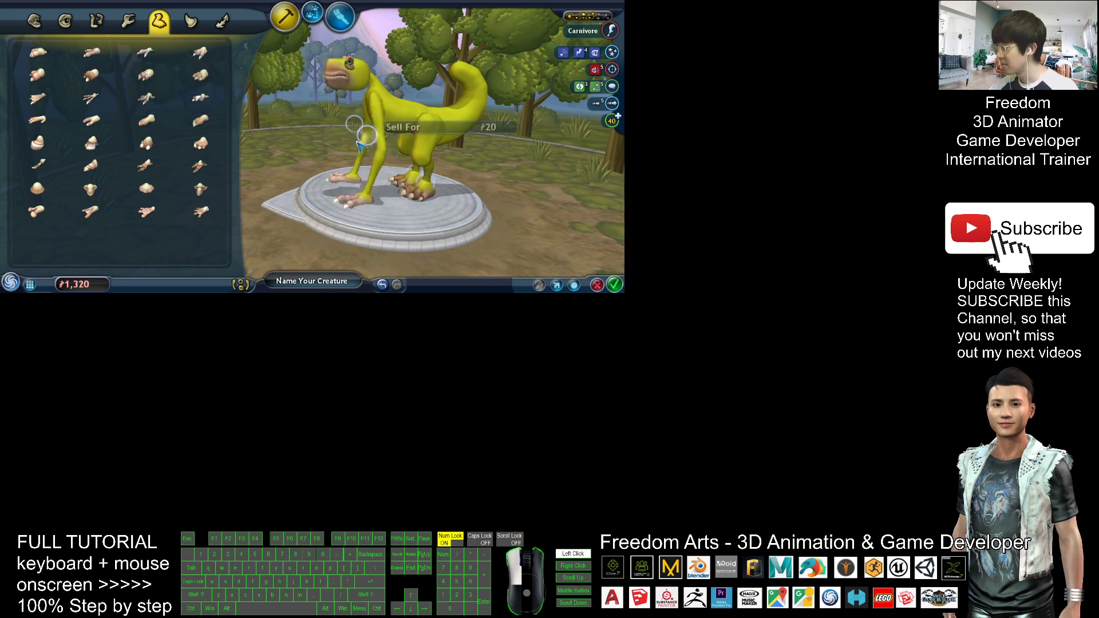
left_click_drag(366, 147, 143, 80)
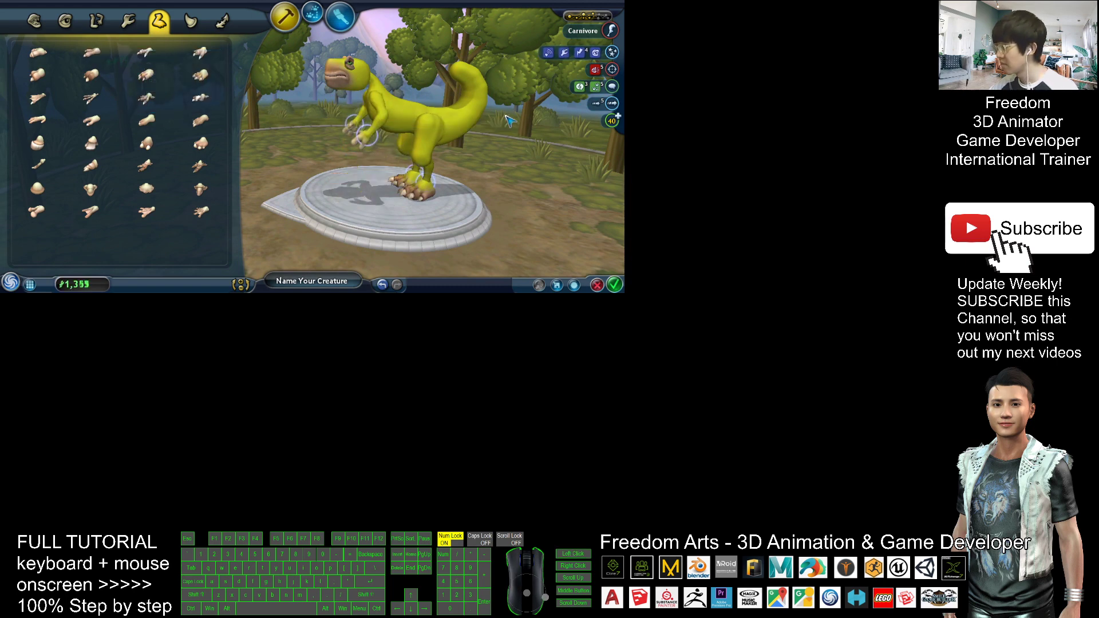
right_click_drag(395, 138, 366, 114)
left_click(190, 21)
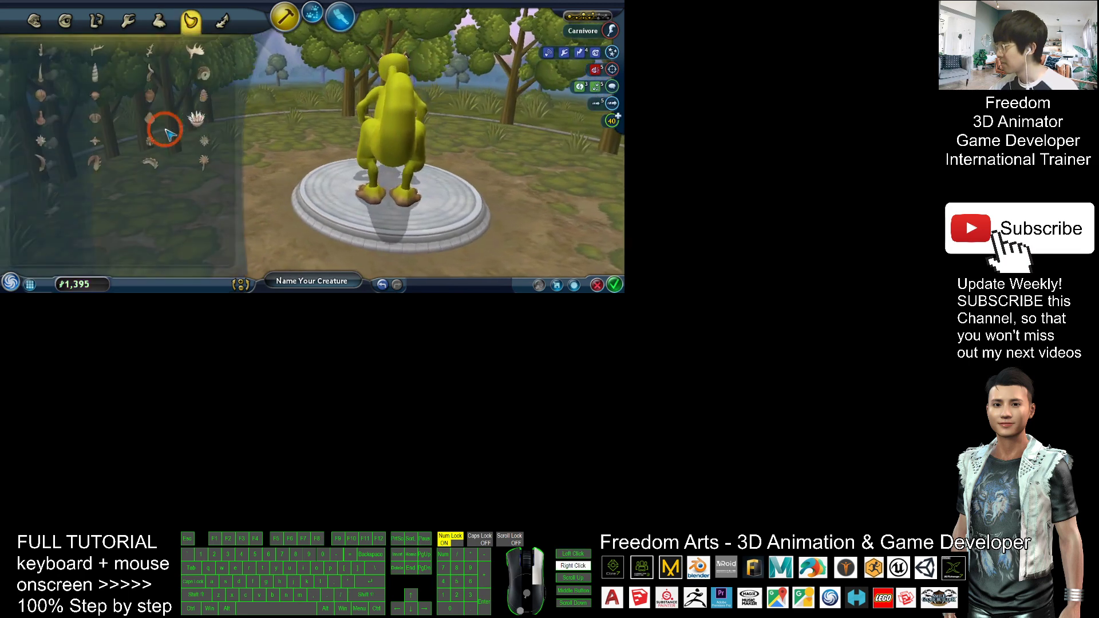
Step: Attach a small detail part to the arm, and undo a horn placed on the head
right_click_drag(240, 137, 355, 137)
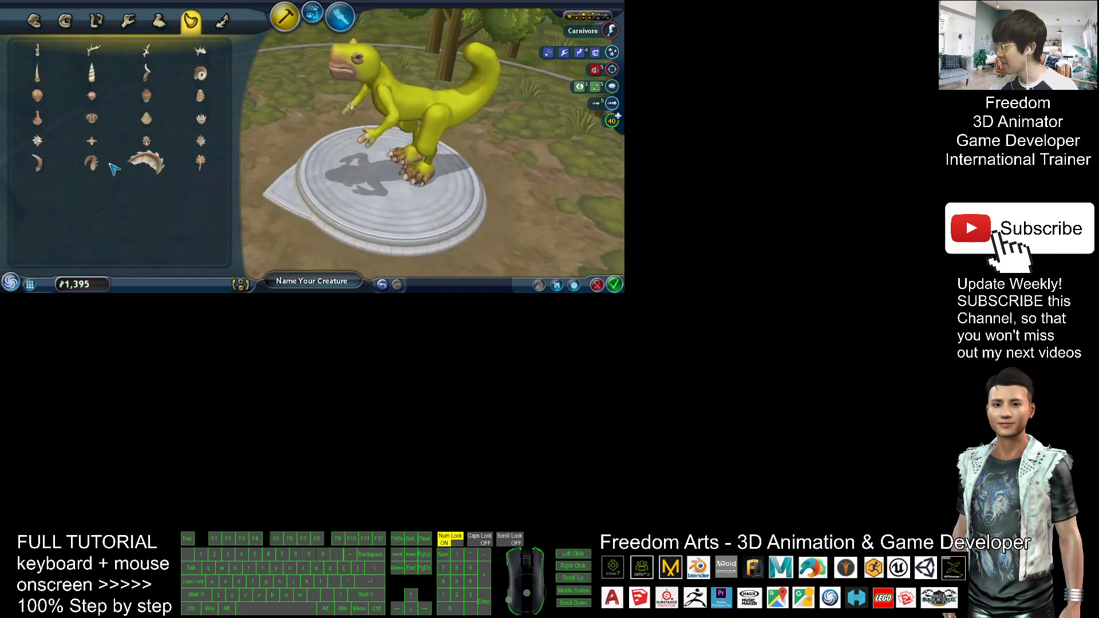
left_click_drag(100, 164, 396, 116)
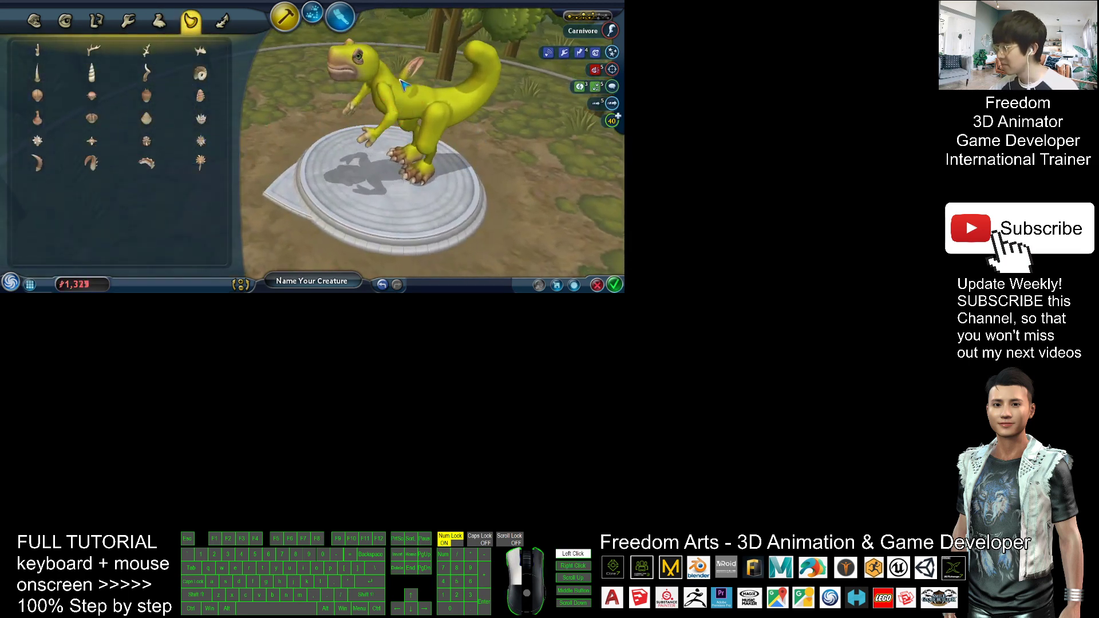
left_click_drag(393, 84, 393, 84)
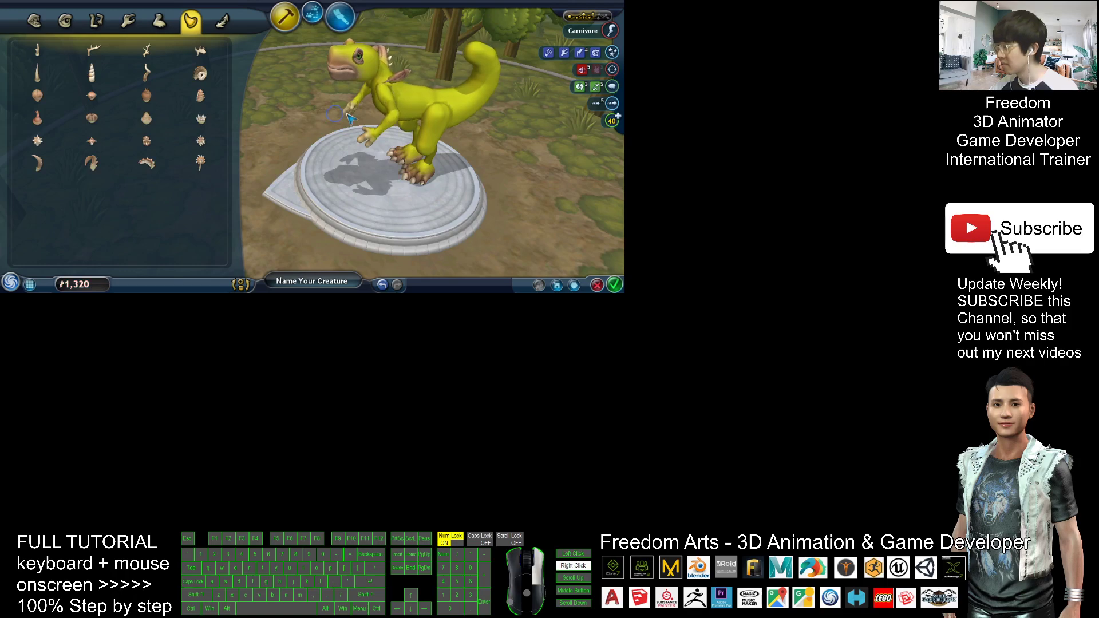
right_click_drag(393, 85, 101, 66)
left_click_drag(101, 66, 396, 76)
right_click_drag(396, 76, 344, 75)
left_click(456, 68)
Step: From another detail set, place a coral-leaf part on the creature's tail
left_click(227, 25)
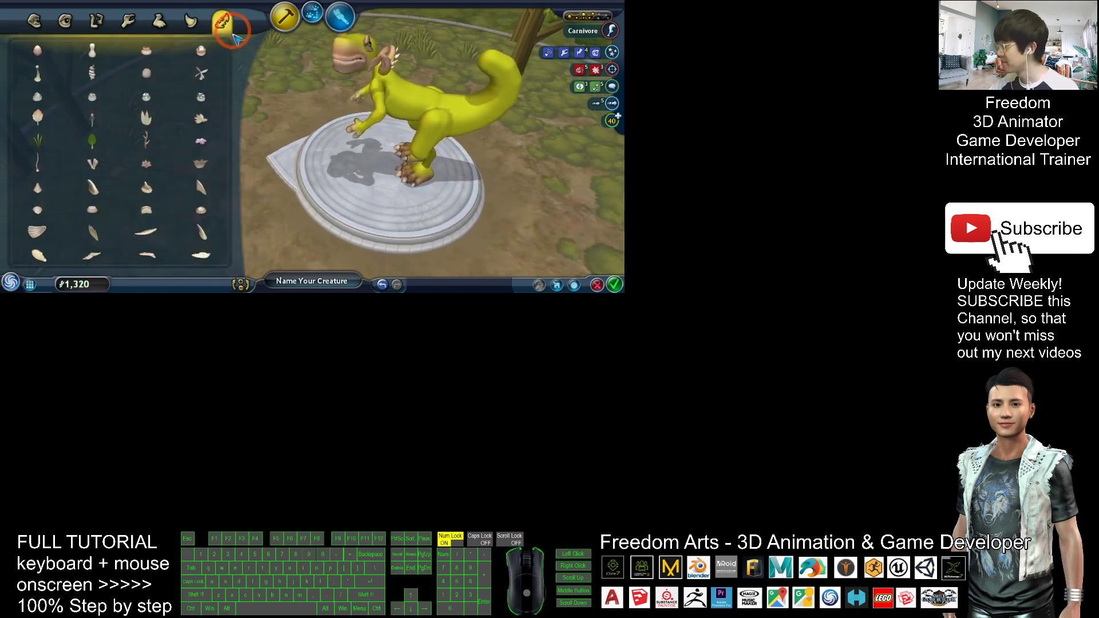
left_click_drag(146, 141, 435, 97)
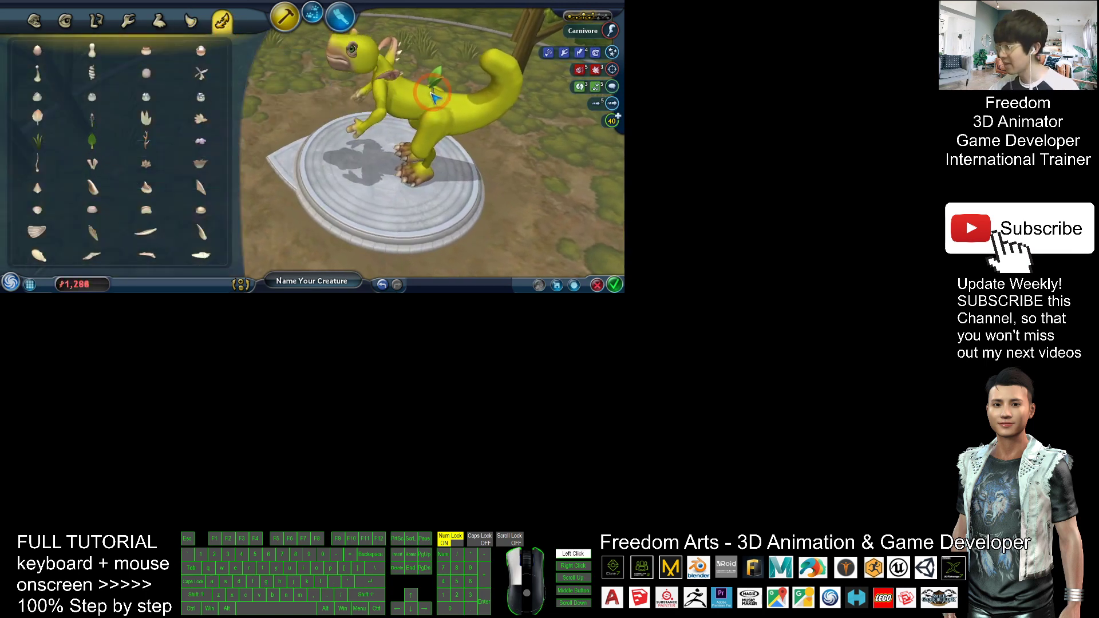
left_click_drag(502, 61, 502, 61)
right_click_drag(502, 61, 388, 115)
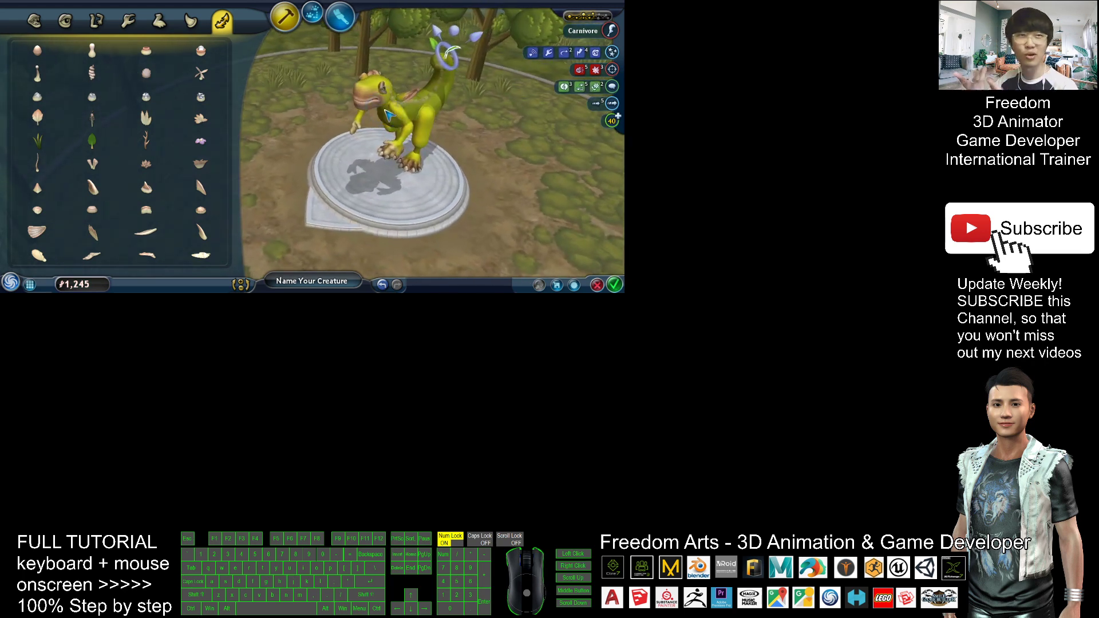
mouse_move(335, 51)
right_mouse_down()
mouse_move(454, 215)
mouse_move(329, 39)
right_mouse_up()
Step: In Paint Mode, try orange-spotted and solid orange skins, then settle on cyan
left_click(341, 18)
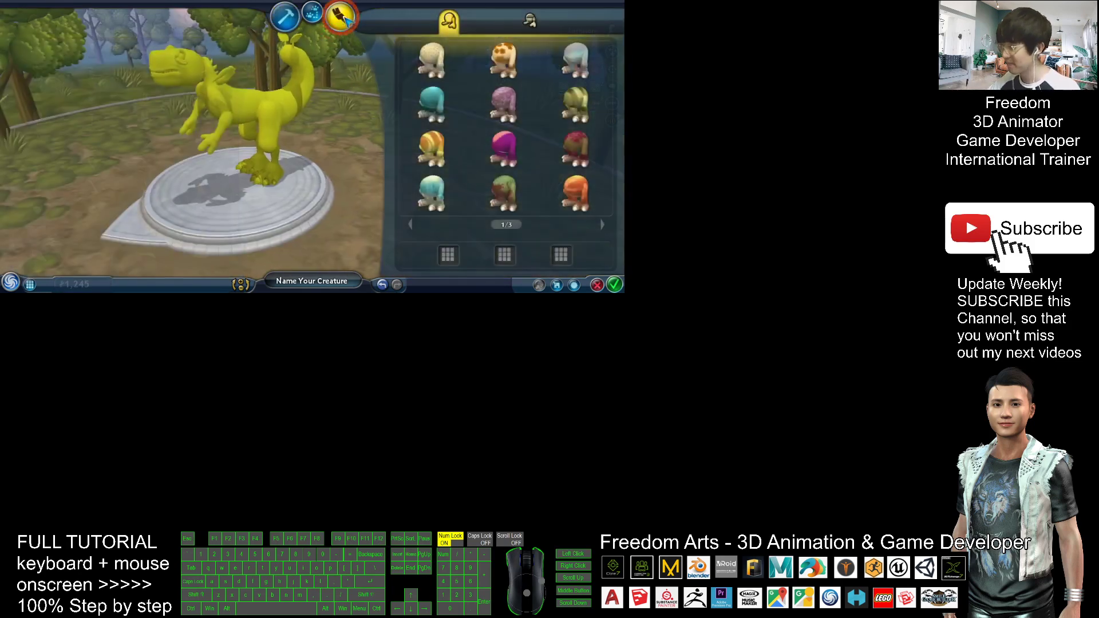
right_click_drag(174, 202, 544, 127)
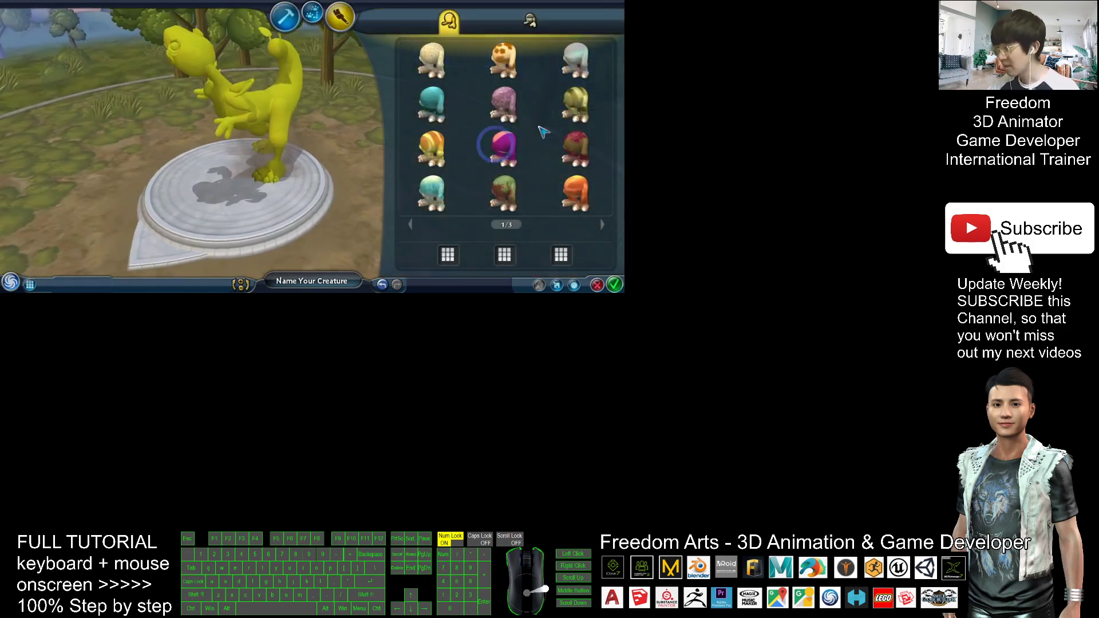
left_click(505, 57)
mouse_move(332, 121)
right_mouse_down()
mouse_move(368, 110)
mouse_move(418, 138)
right_mouse_up()
left_click(436, 151)
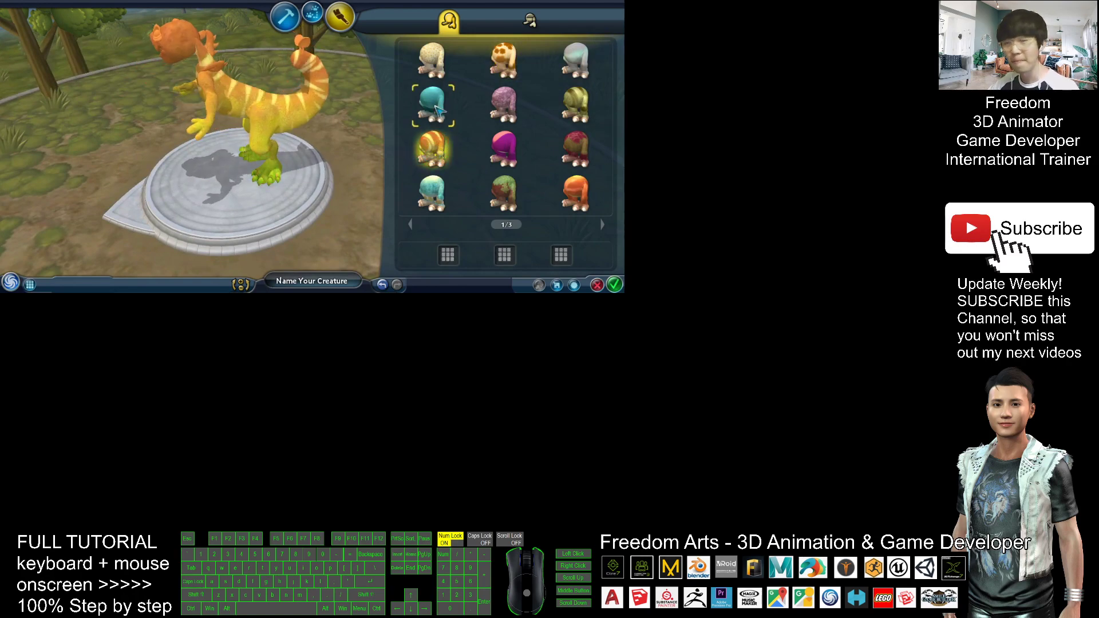
right_click_drag(171, 156, 297, 112)
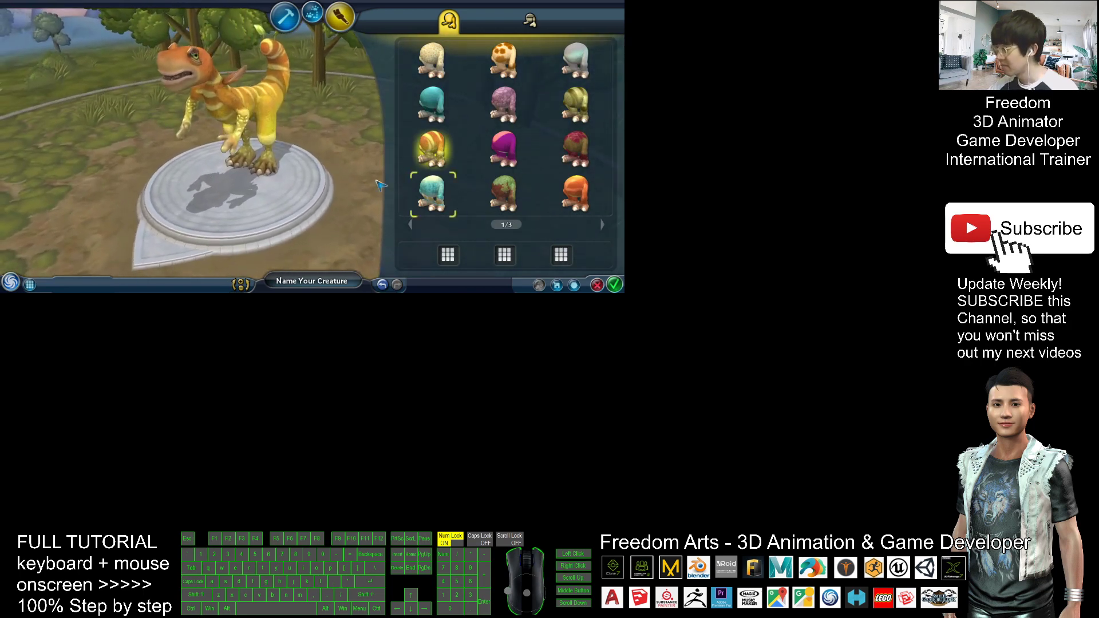
left_click(437, 189)
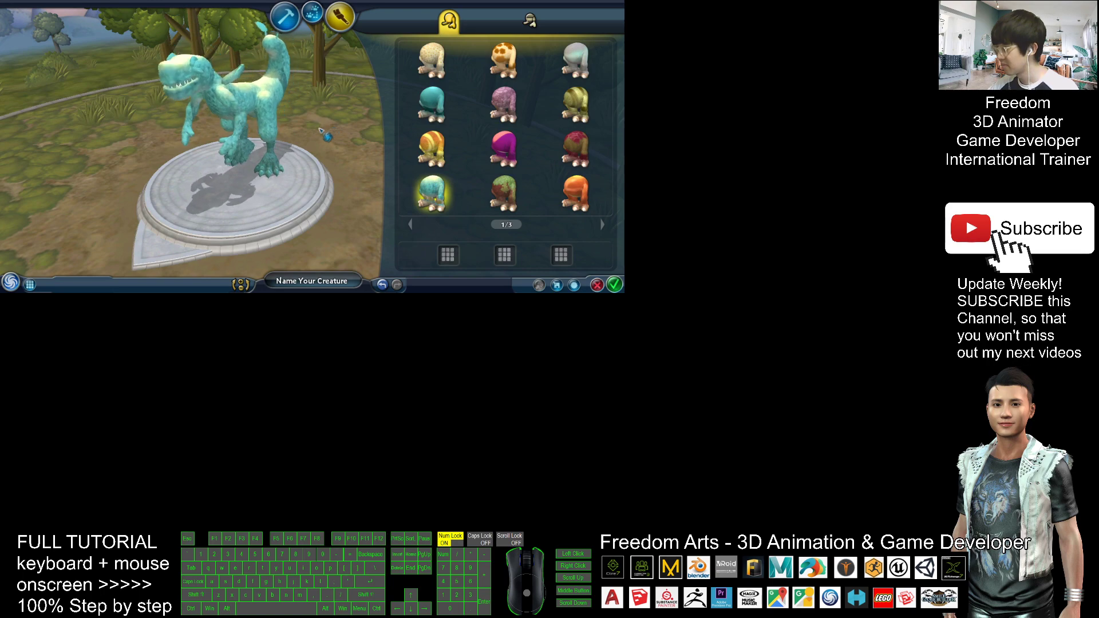
right_click_drag(318, 135, 182, 131)
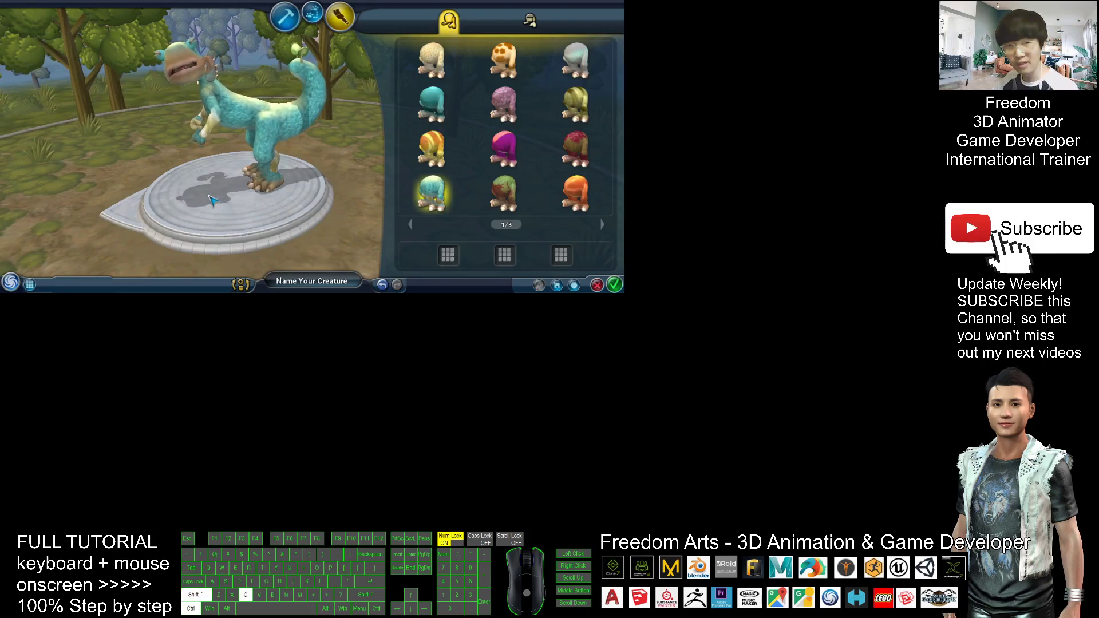
key("ctrl+shift+c")
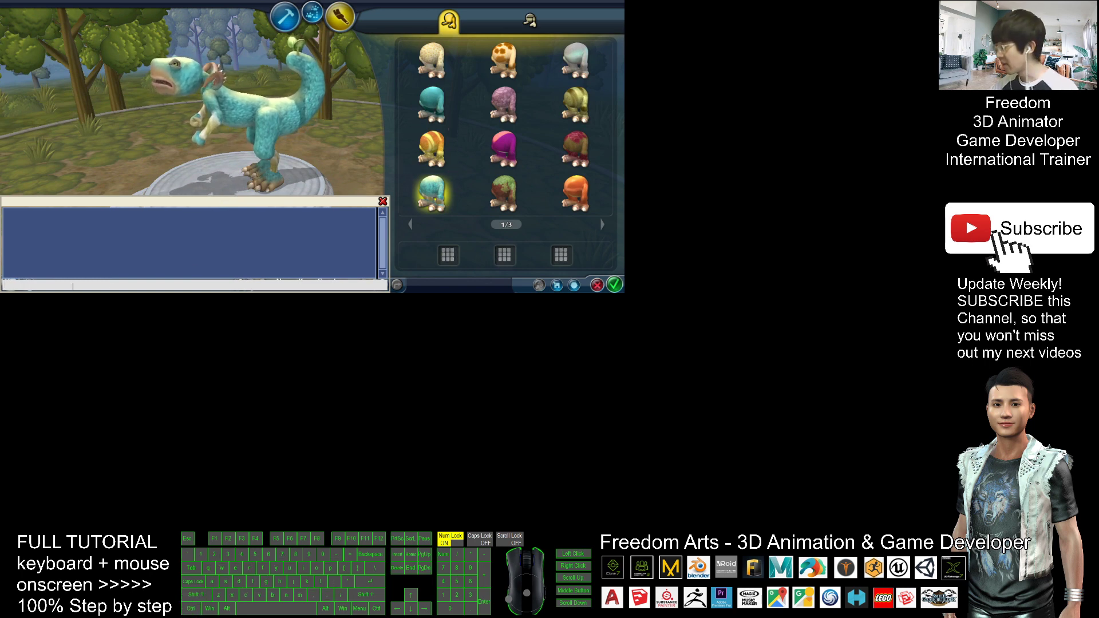
left_click(73, 284)
type("col")
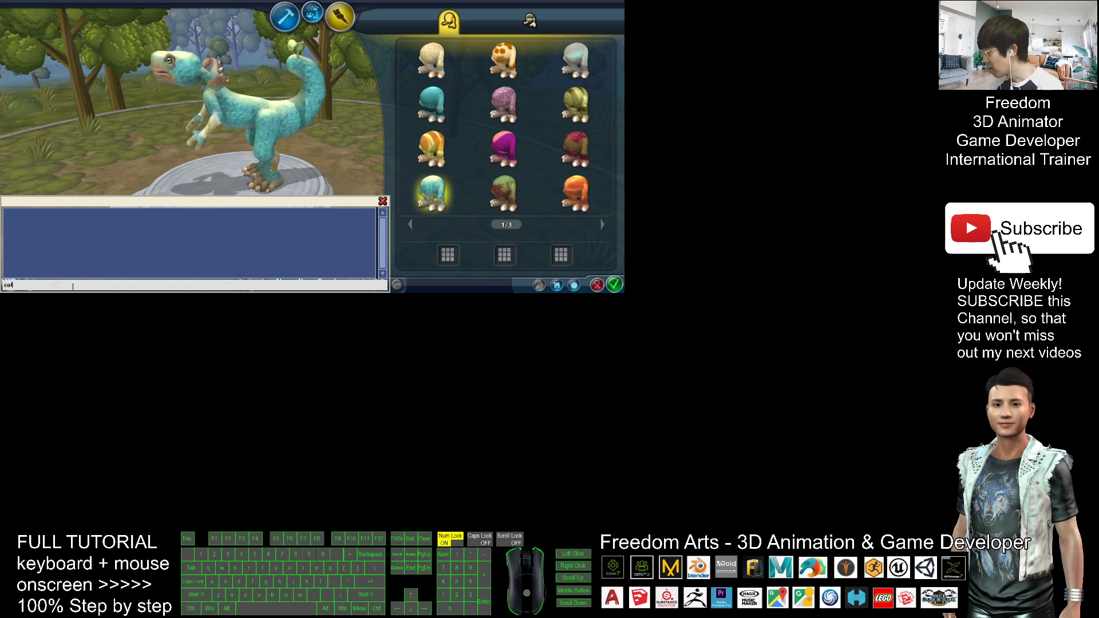
type("ladae")
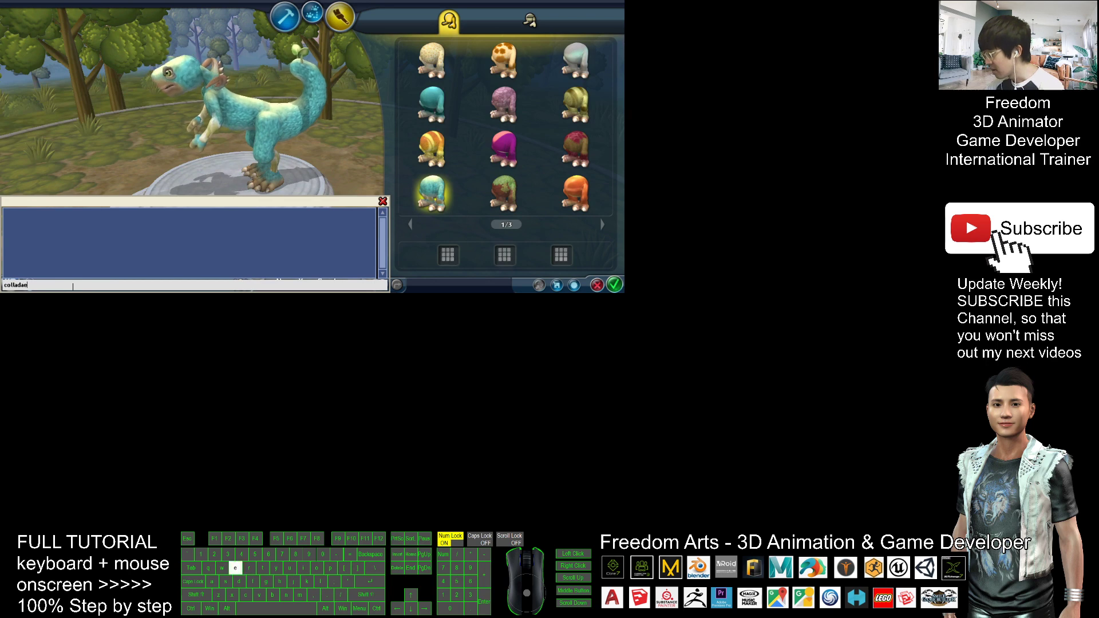
type("xp")
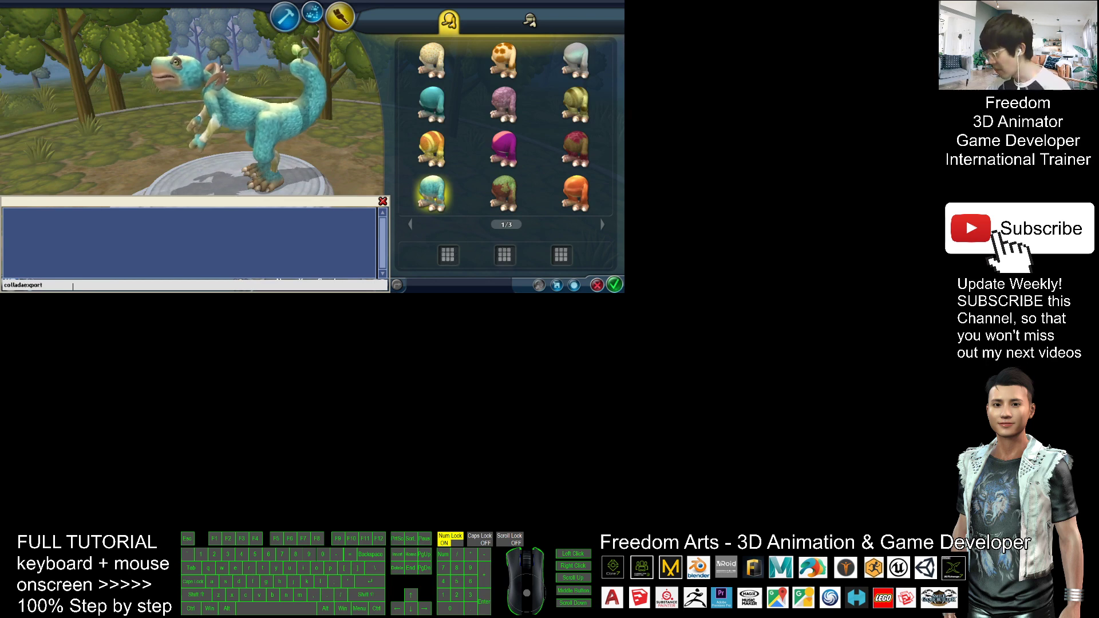
type("ort")
key("Return")
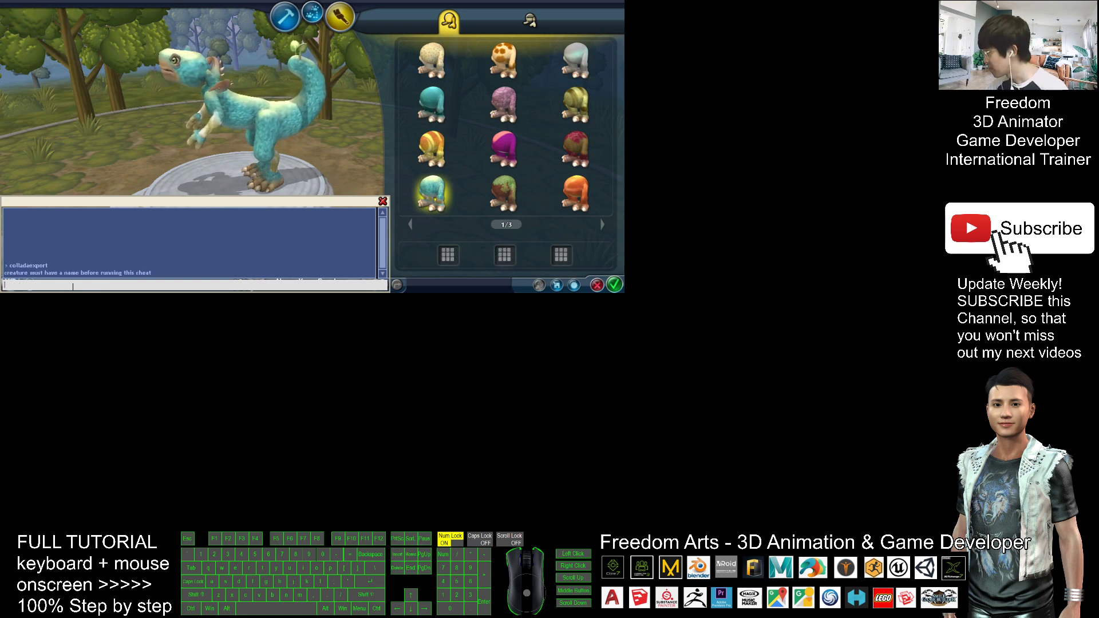
left_click(383, 201)
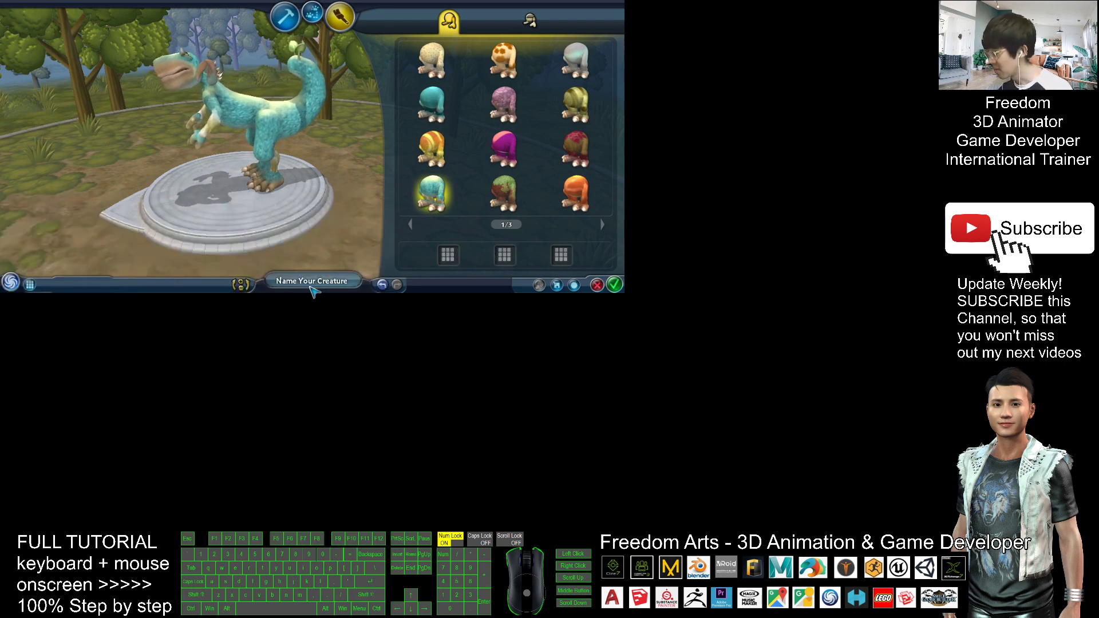
Step: Enter the creature's name, sample02, in the name panel and close it
left_click(307, 282)
left_click(303, 163)
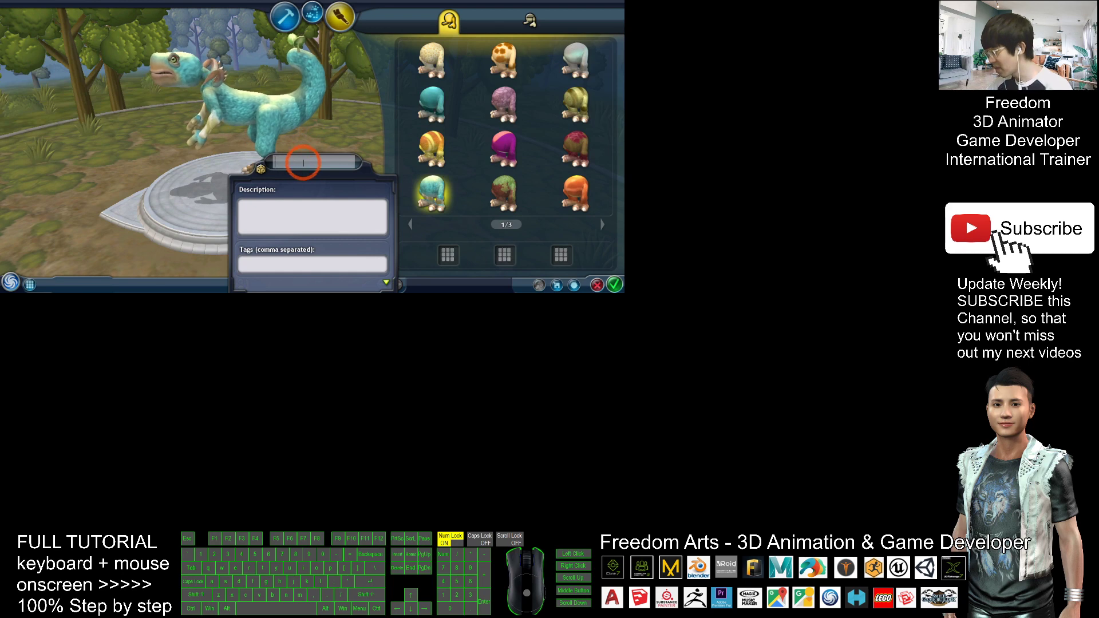
type("Sample")
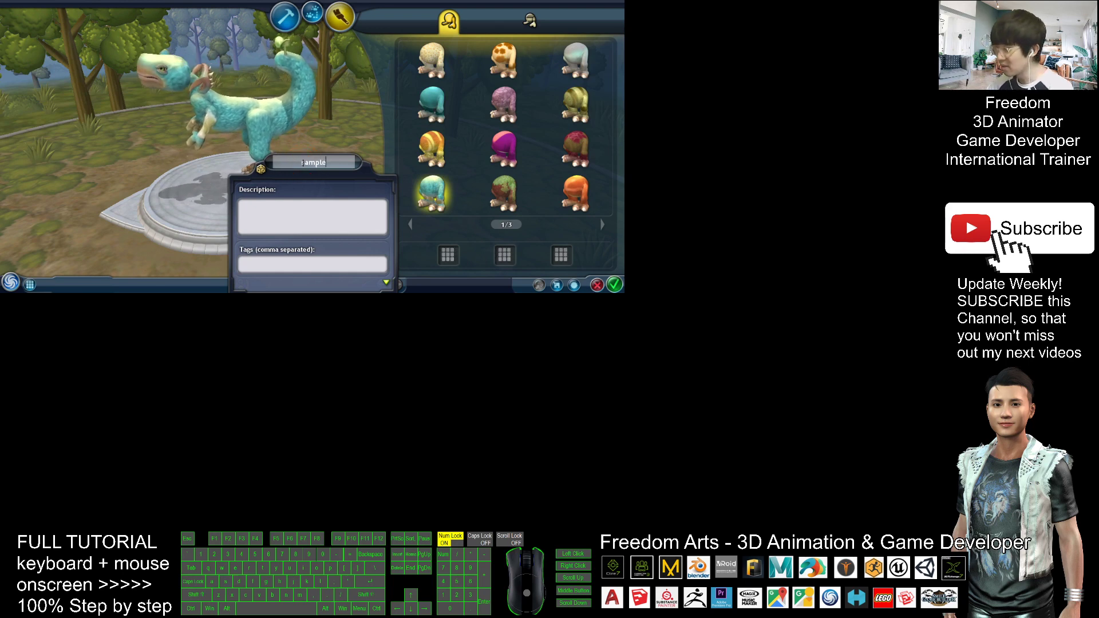
left_click(235, 154)
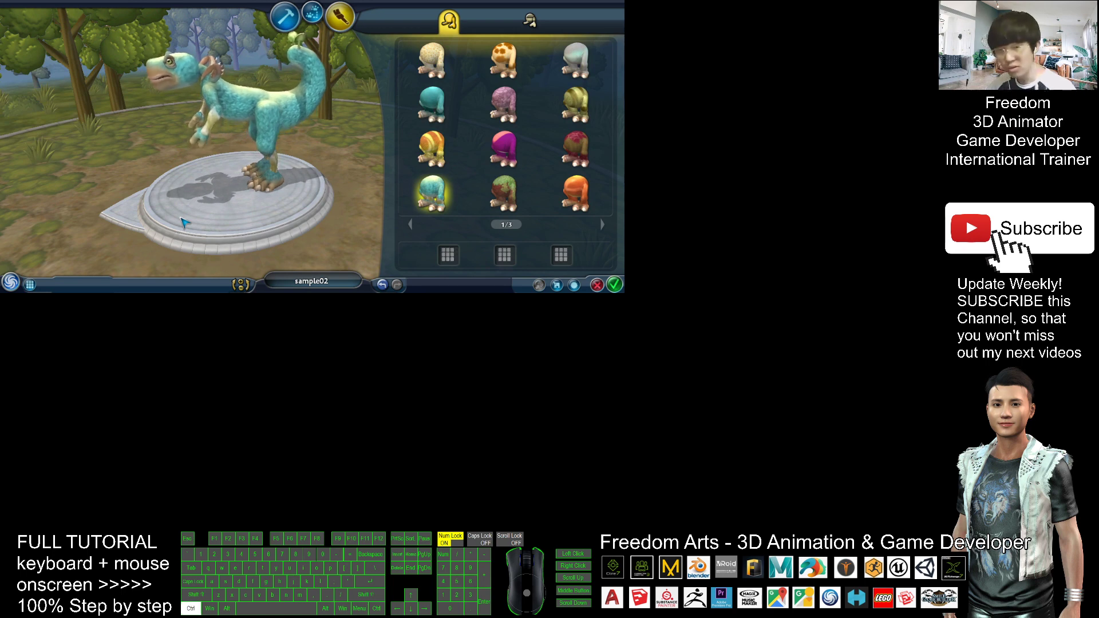
Step: Run colladaexport in the cheat console (Ctrl+Shift+C) to export sample02.dae
key("ctrl+shift+c")
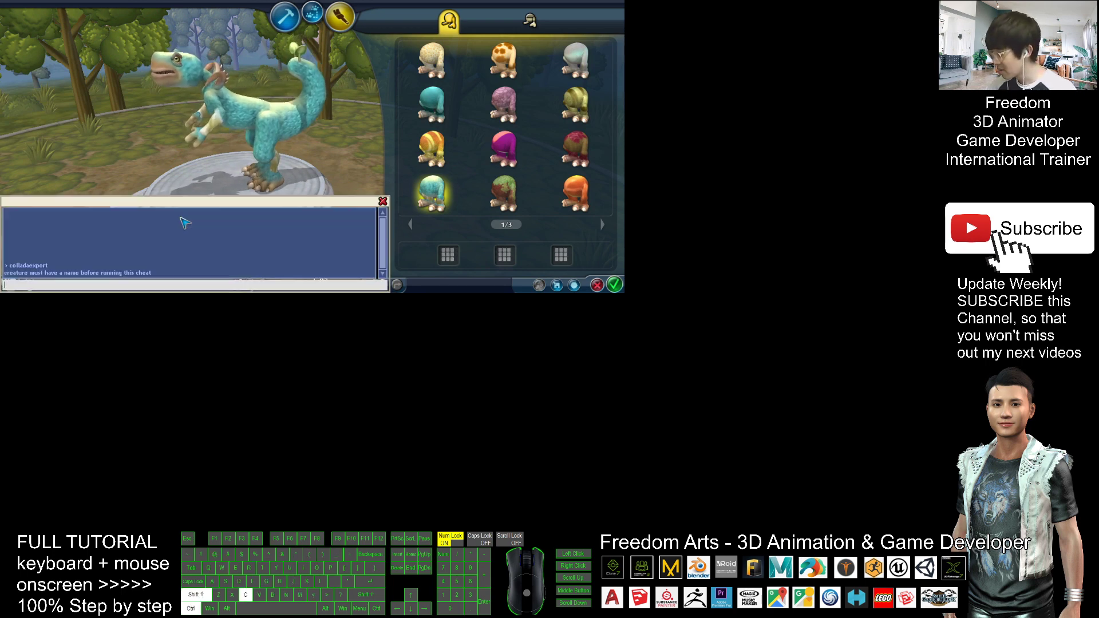
type("c")
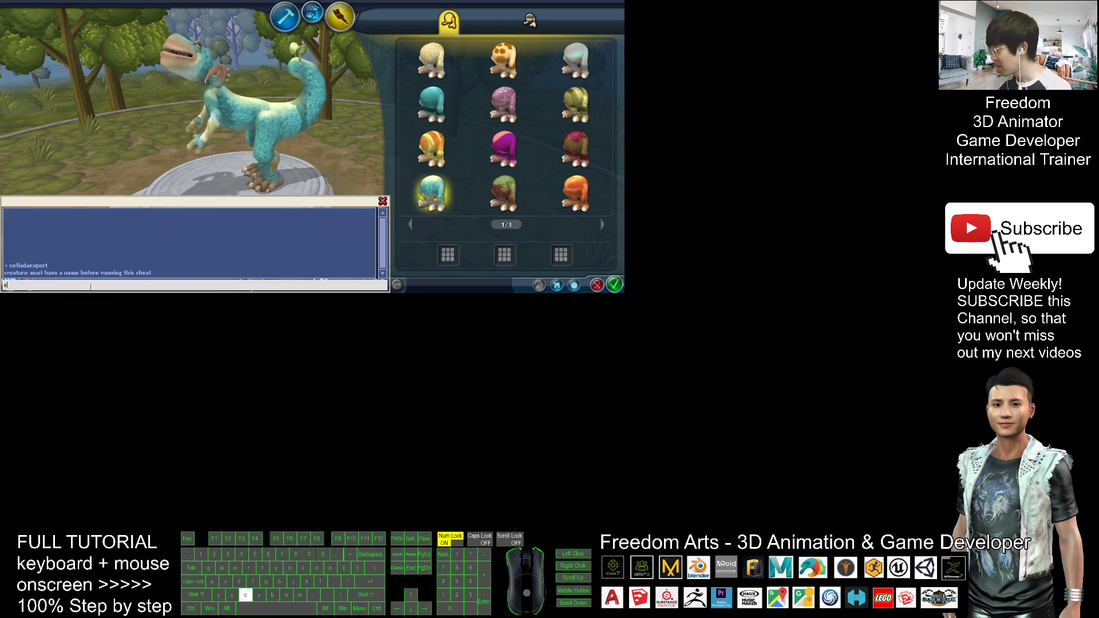
type("olladaexpor")
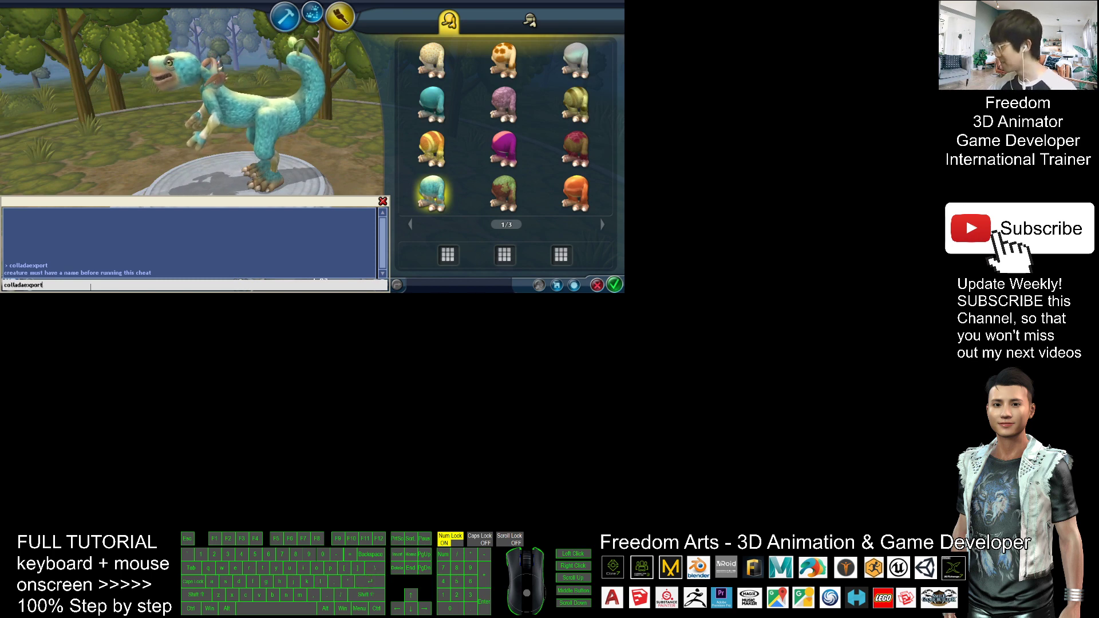
type("t")
key("Return")
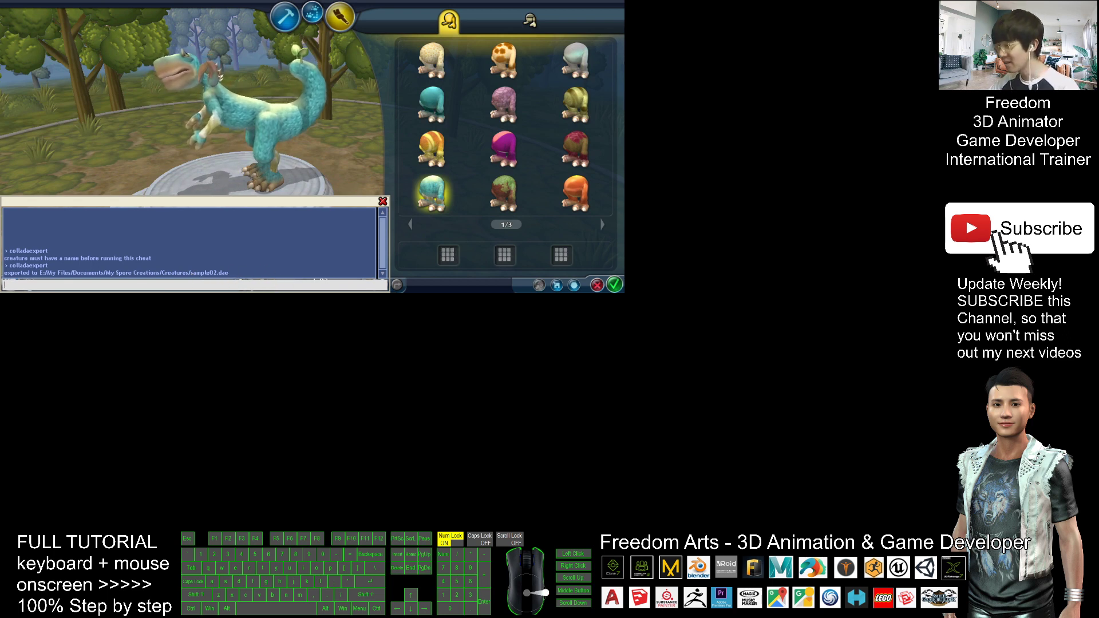
Step: Close the console, finish the creature, and quit Spore from Options
left_click(383, 201)
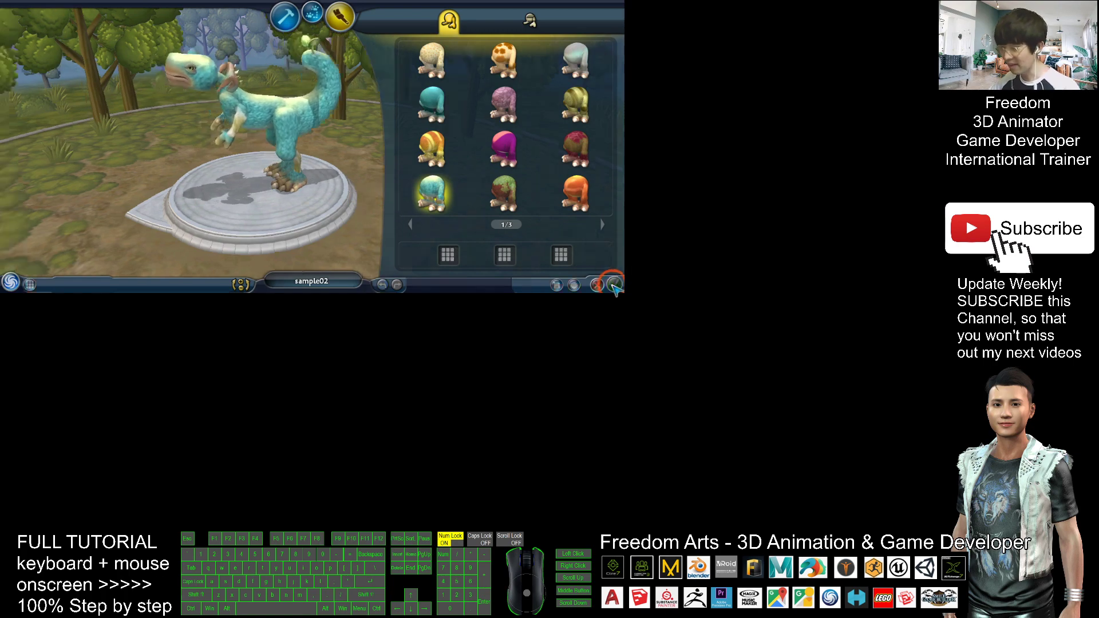
left_click(615, 284)
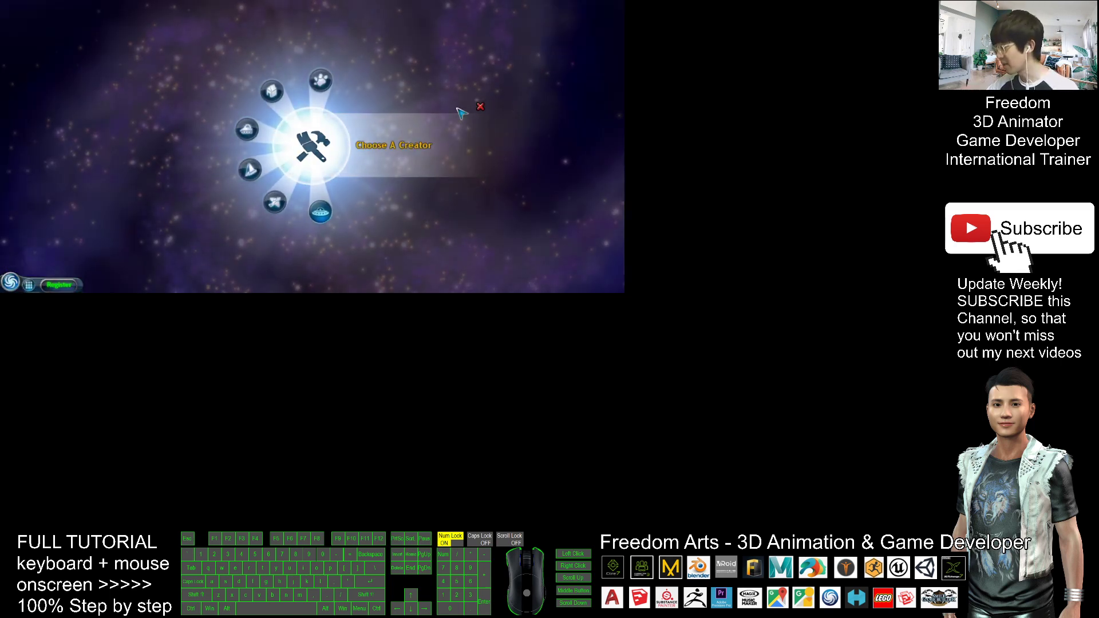
left_click(480, 107)
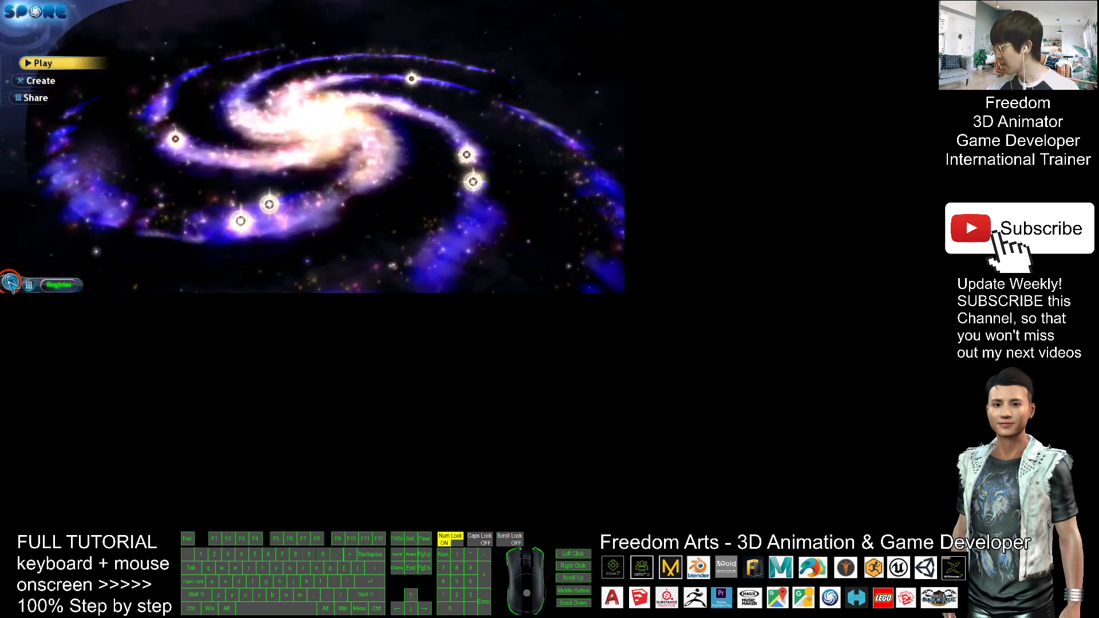
left_click(10, 281)
left_click(279, 176)
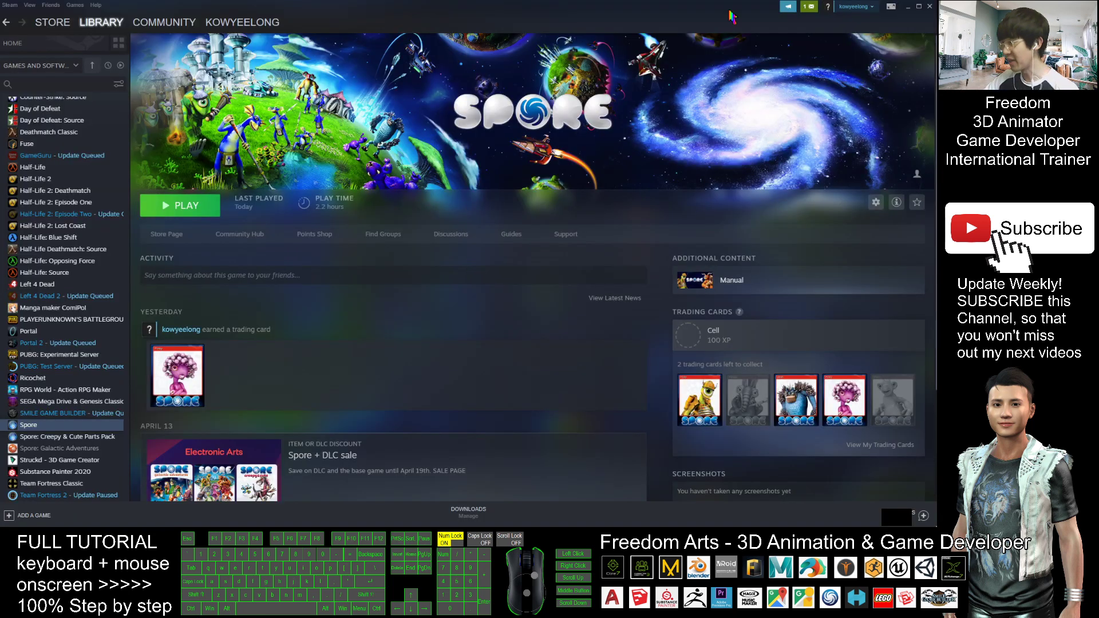
Step: Close the Steam, notes and New folder windows and minimize Maya
left_click(929, 6)
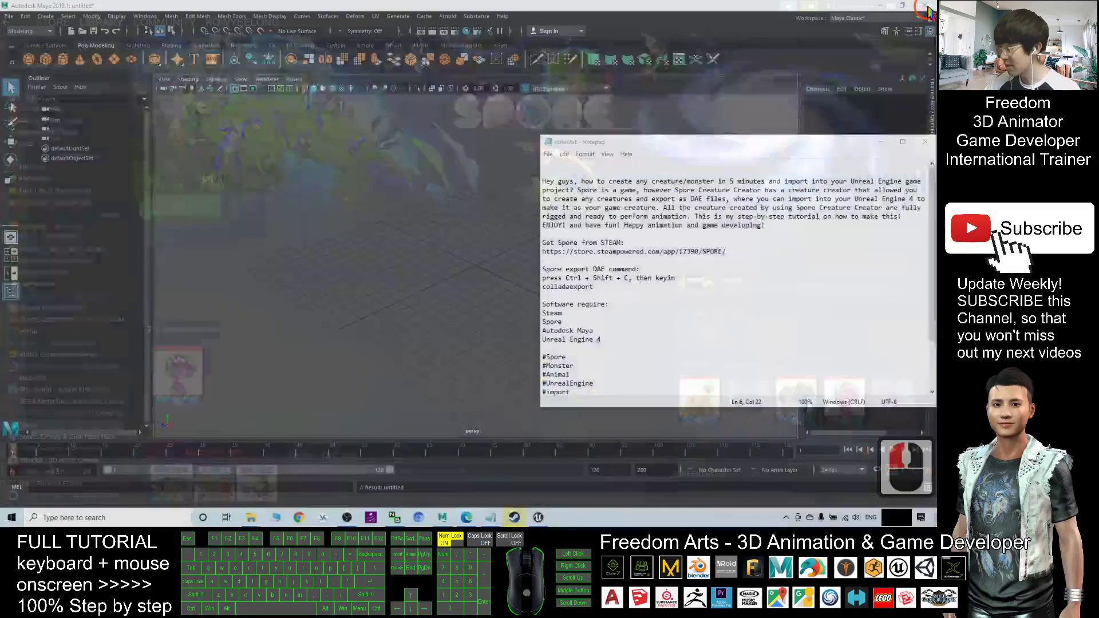
left_click_drag(848, 144, 754, 131)
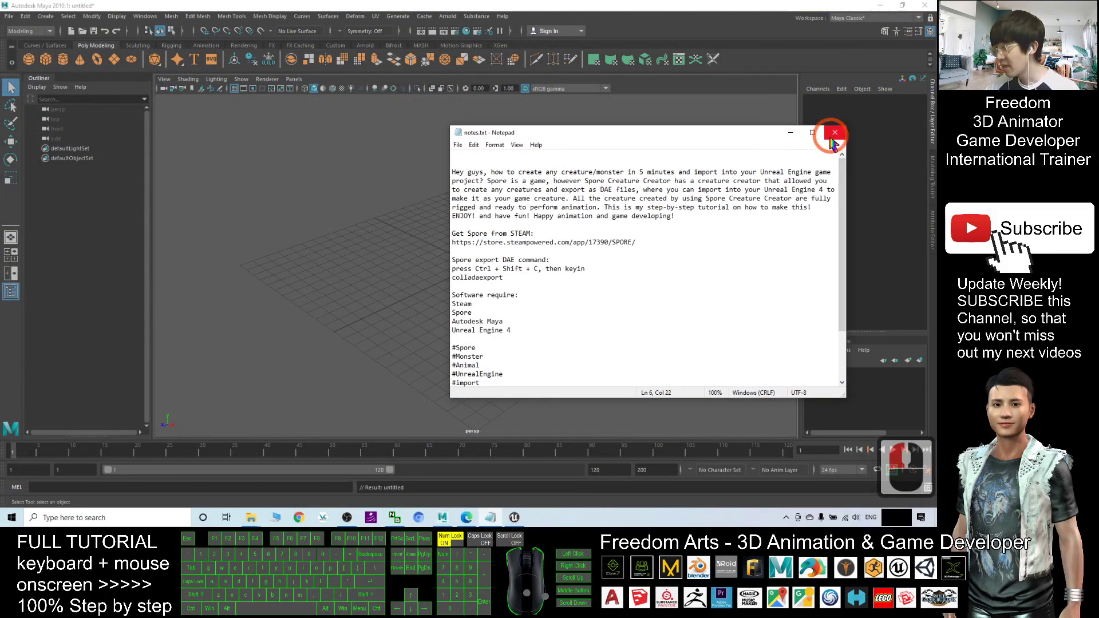
left_click(832, 128)
left_click(882, 6)
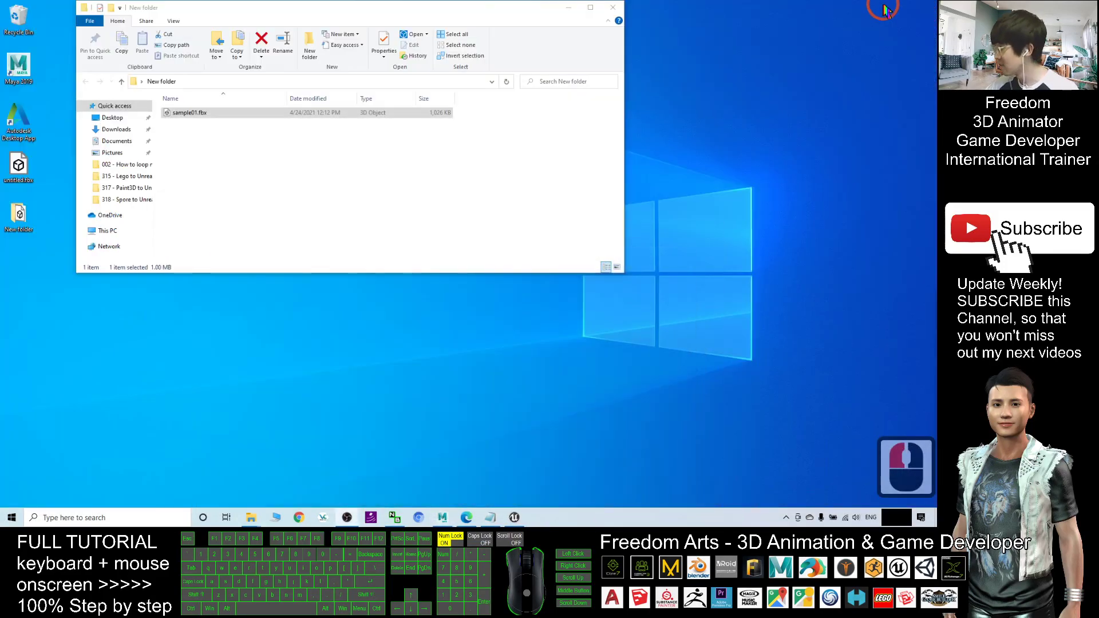
left_click(613, 8)
left_click(210, 152)
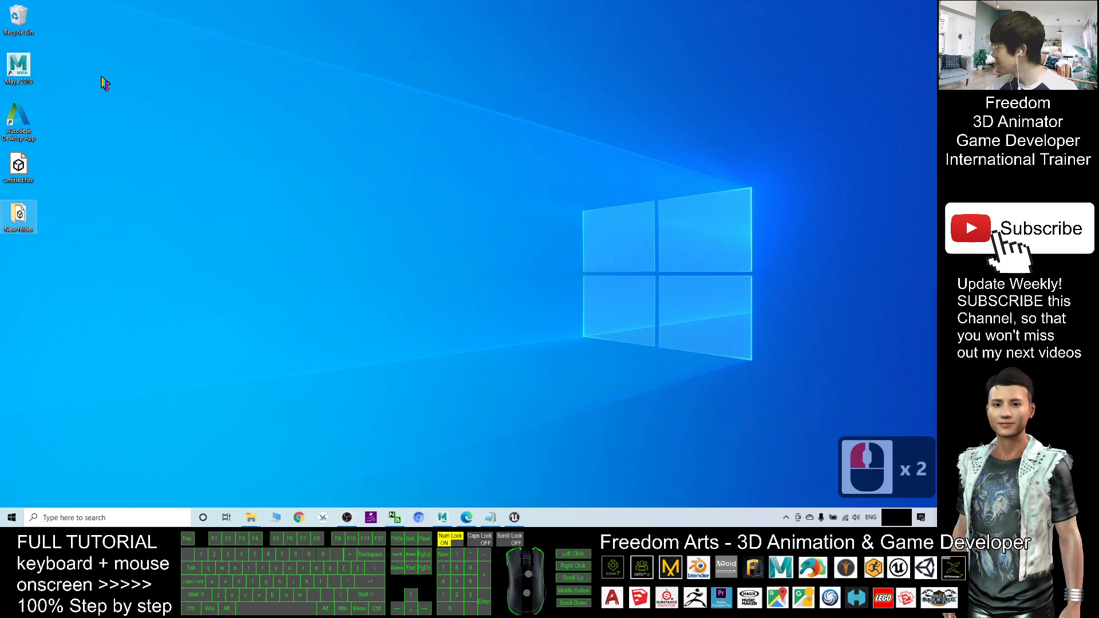
Step: Delete the leftover desktop icons and permanently empty the Recycle Bin of 11 items
left_click_drag(94, 63, 5, 261)
key("Delete")
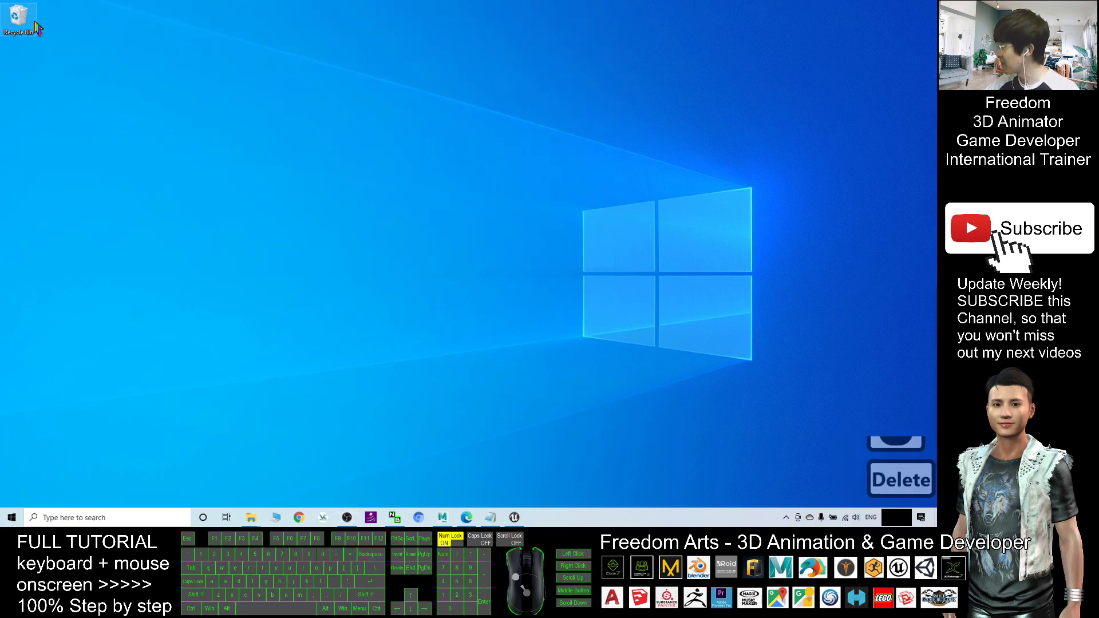
right_click(21, 22)
left_click(57, 39)
left_click(475, 262)
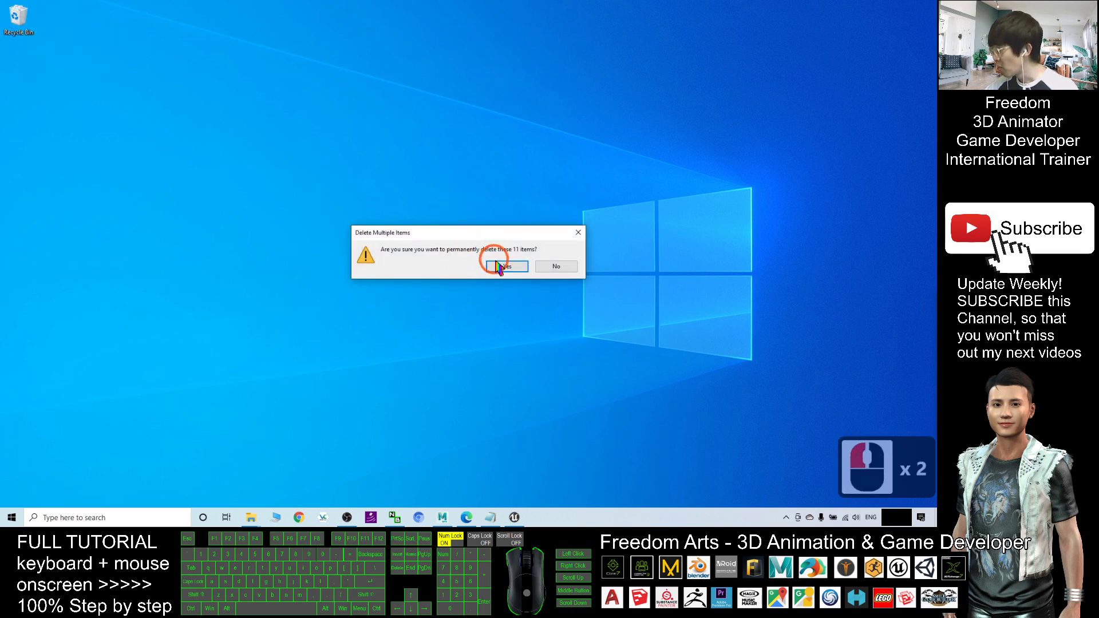
left_click(497, 265)
left_click(418, 258)
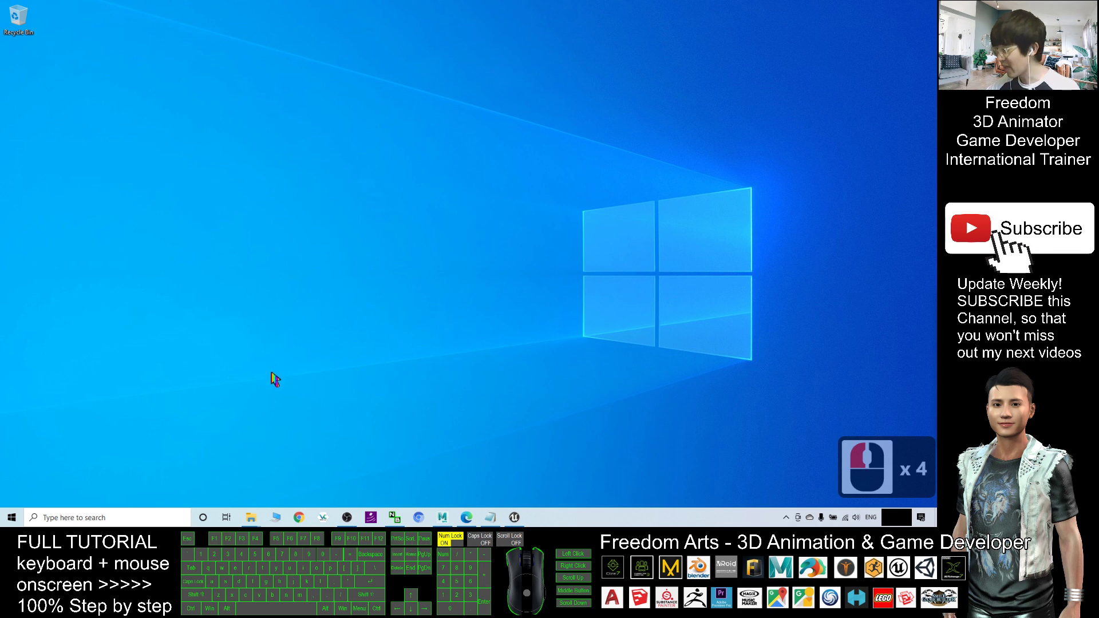
Step: Open a new File Explorer window on the Documents folder, maximized
right_click(253, 519)
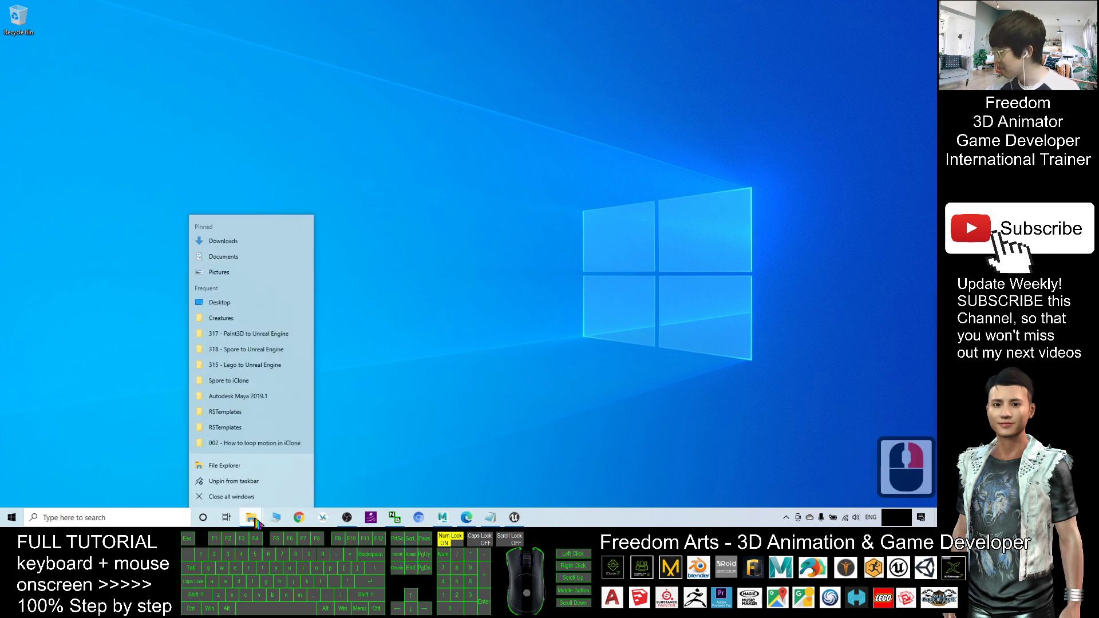
left_click(223, 470)
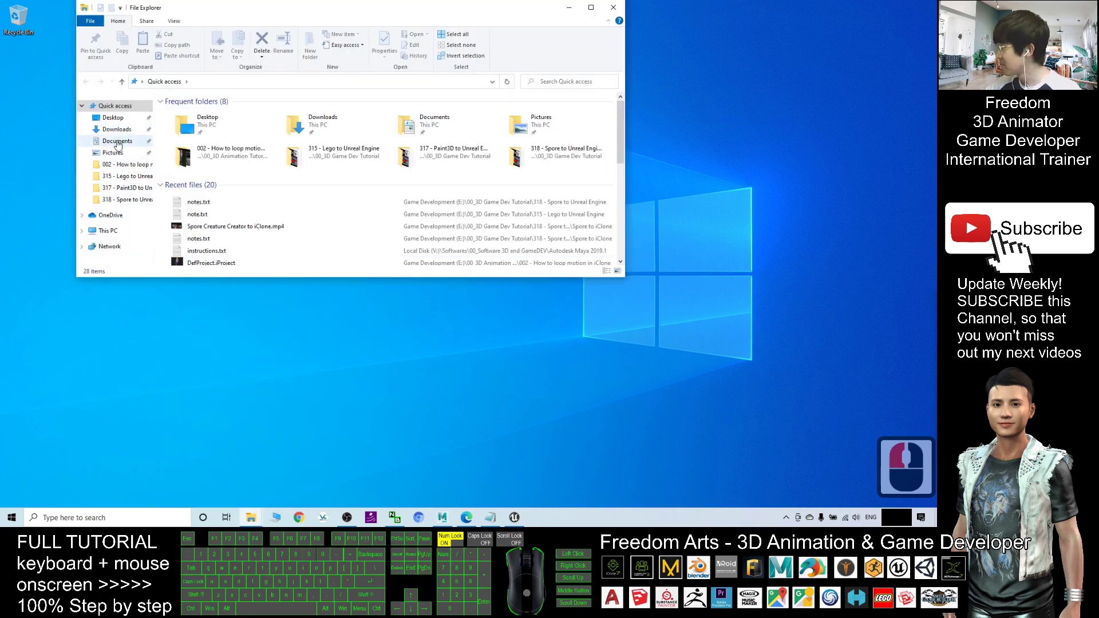
left_click(114, 144)
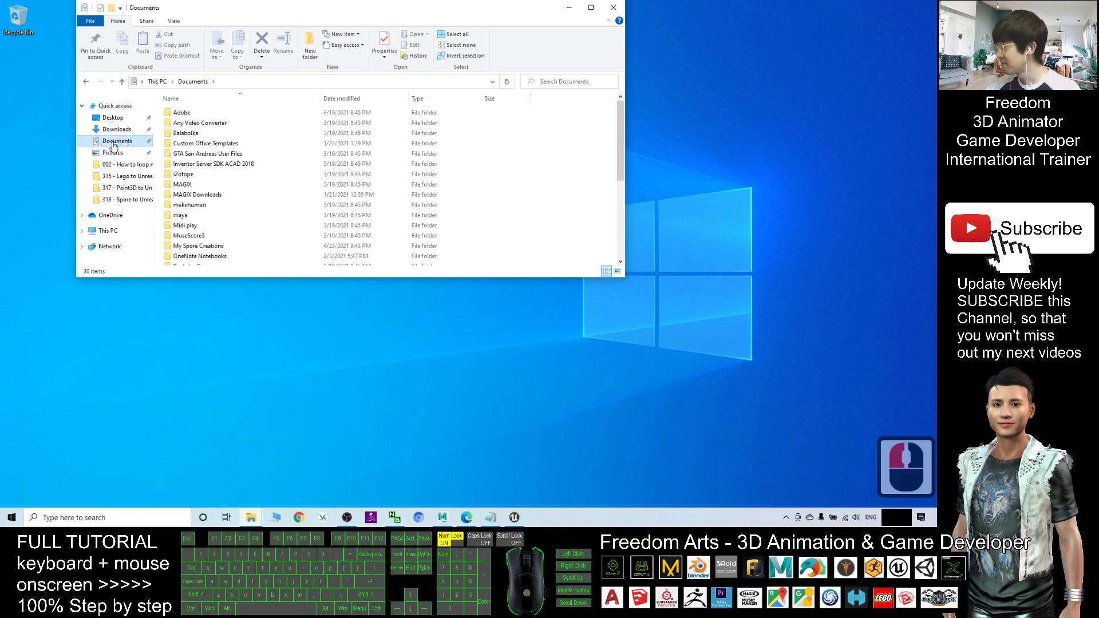
left_click_drag(354, 7, 458, 2)
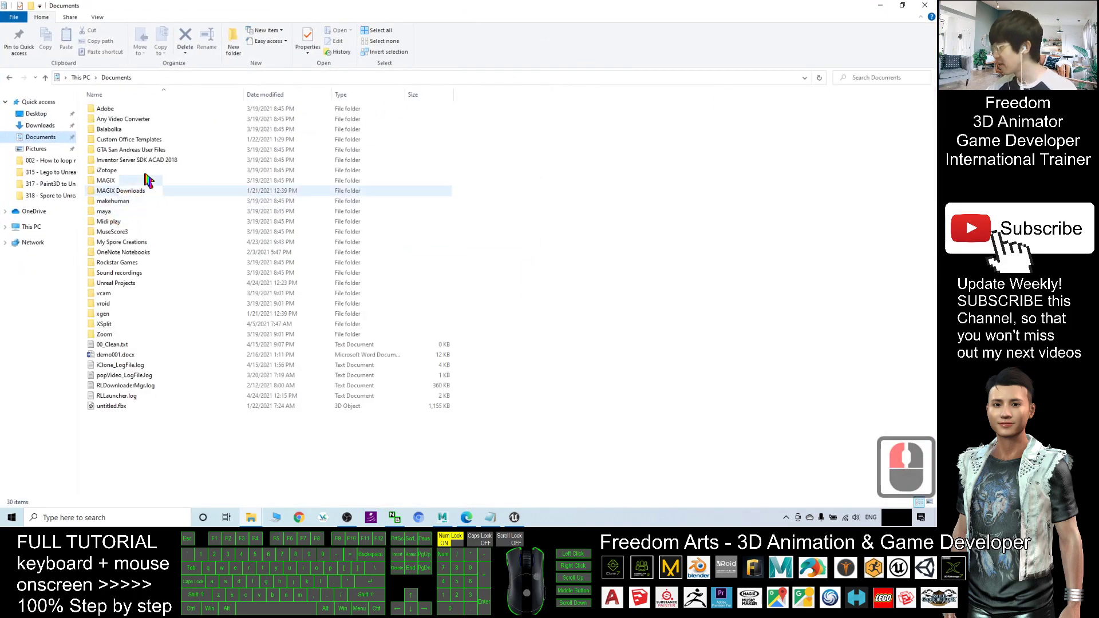
Step: Go into My Spore Creations > Creatures, select sample02.dae, and switch back to Maya
double_click(117, 245)
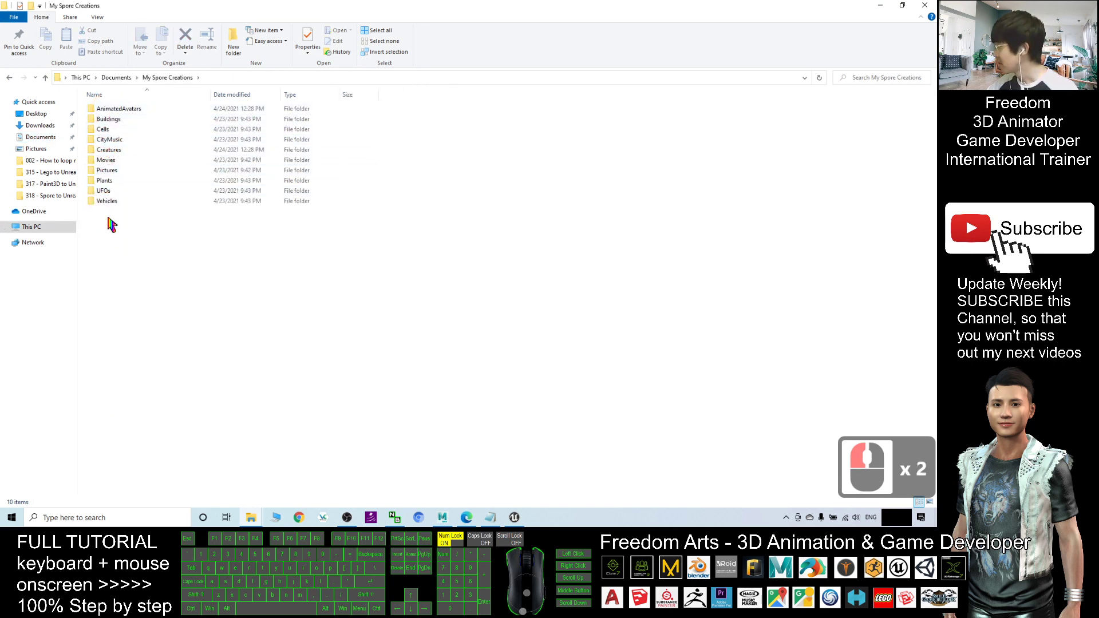
left_click(118, 150)
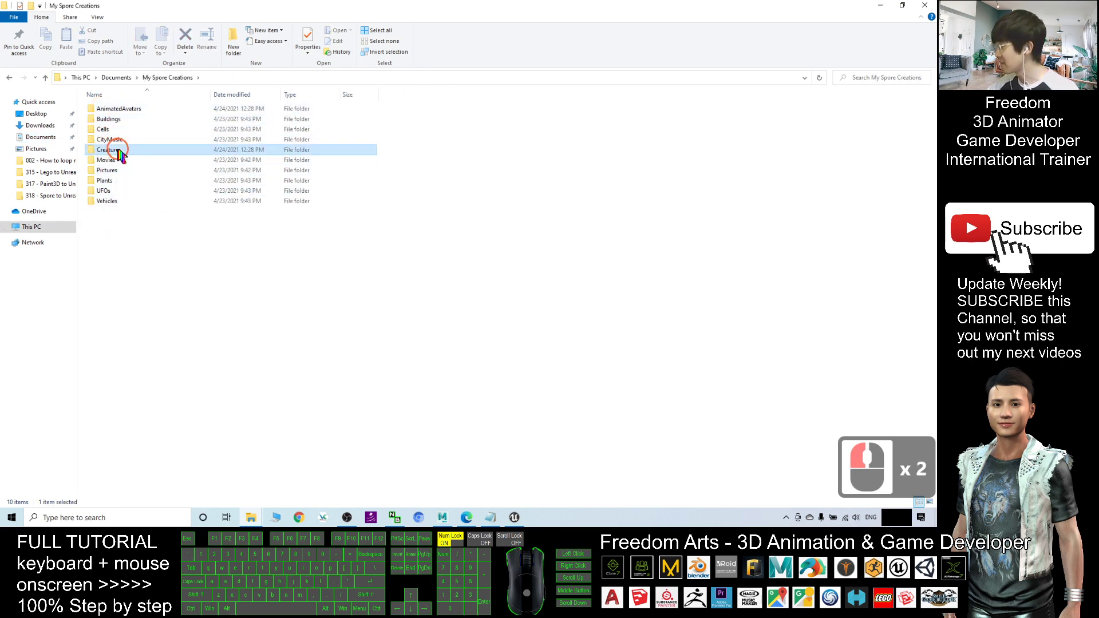
double_click(118, 151)
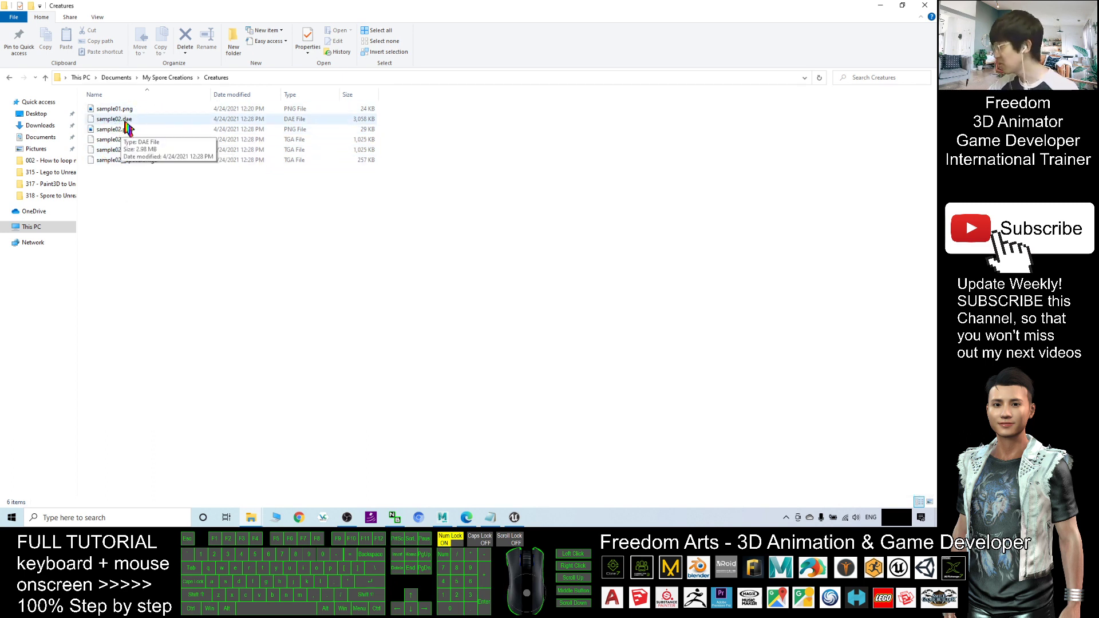
left_click(126, 122)
left_click_drag(389, 7, 340, 66)
left_click(441, 517)
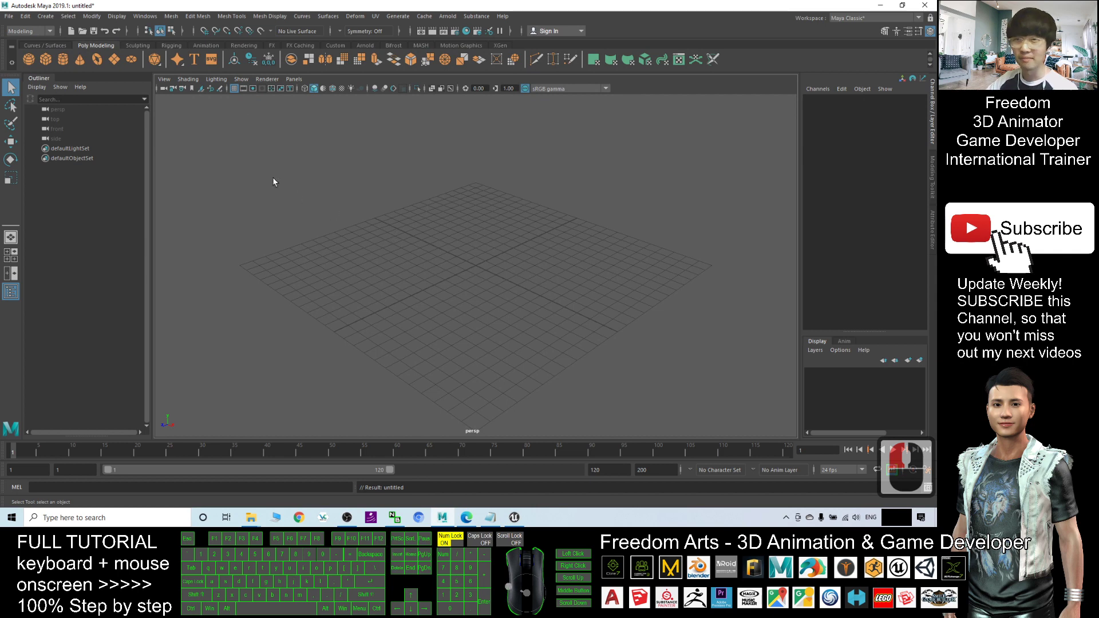
Step: Restore Maya's window and drag sample02.dae from Explorer into the persp viewport
left_click_drag(474, 7, 605, 81)
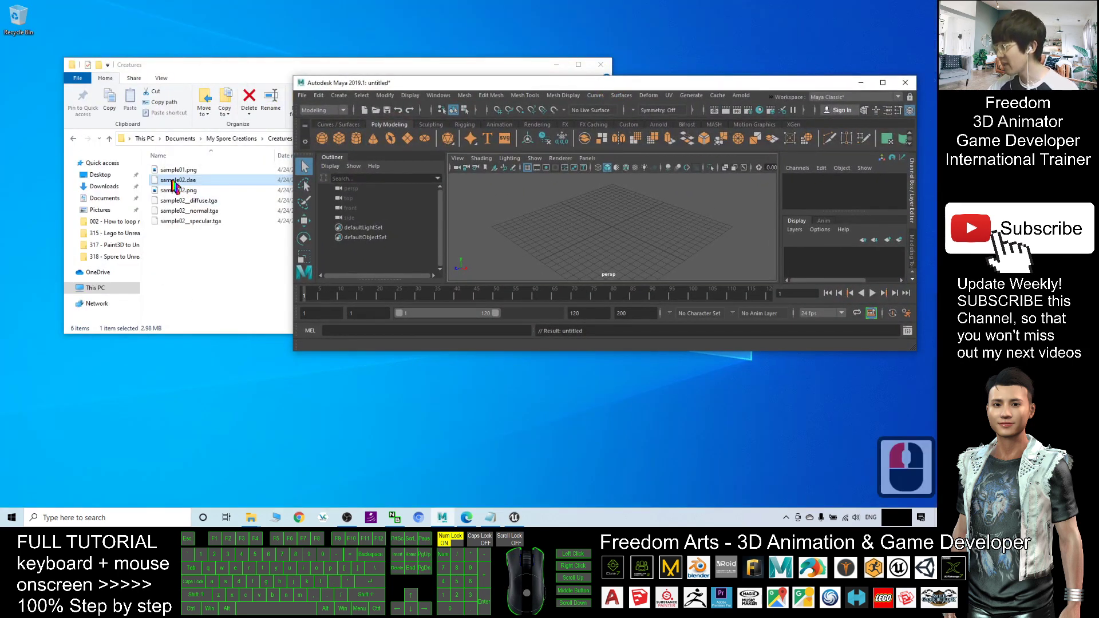
left_click_drag(175, 186, 615, 234)
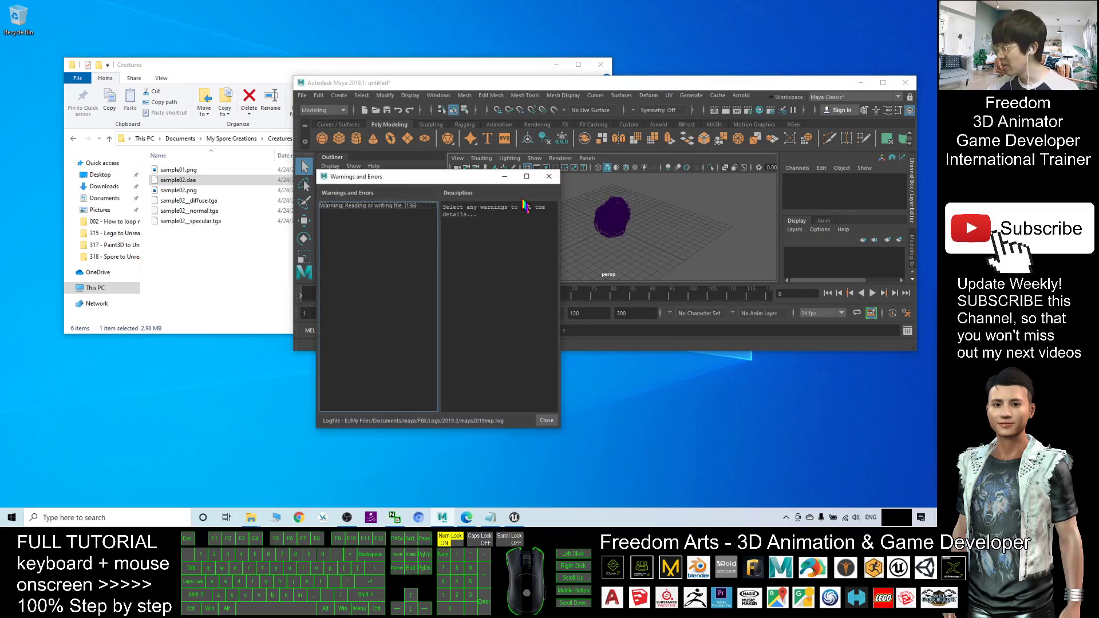
Step: Close the warnings list, select sroot plus transform1 in the Outliner, and restore Maya's window
left_click(550, 176)
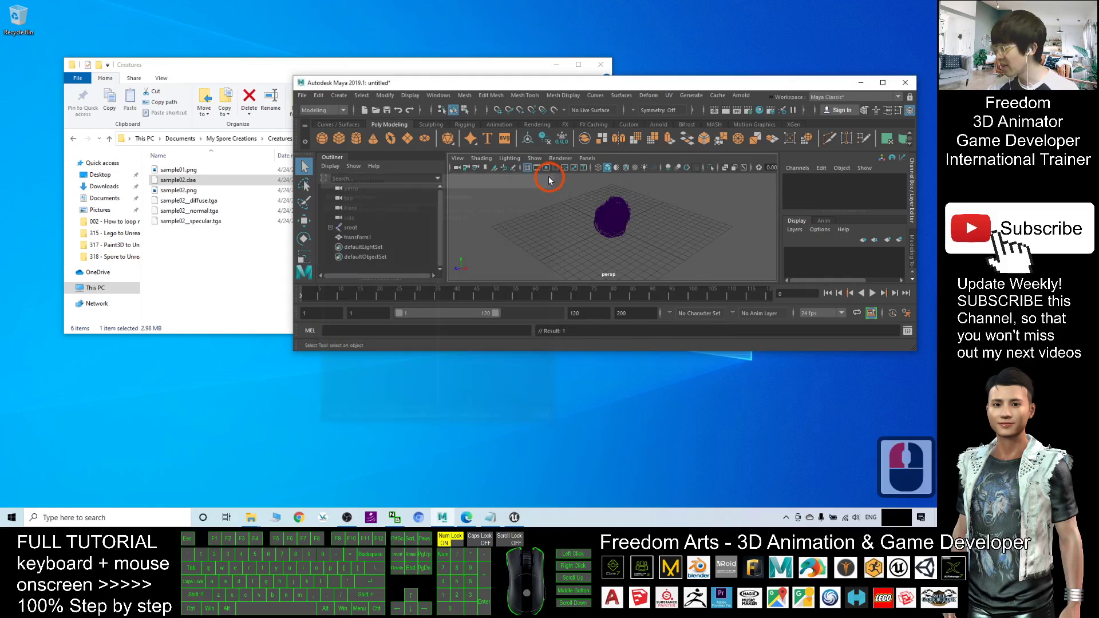
left_click_drag(657, 84, 620, 1)
scroll(559, 262, "up", 15)
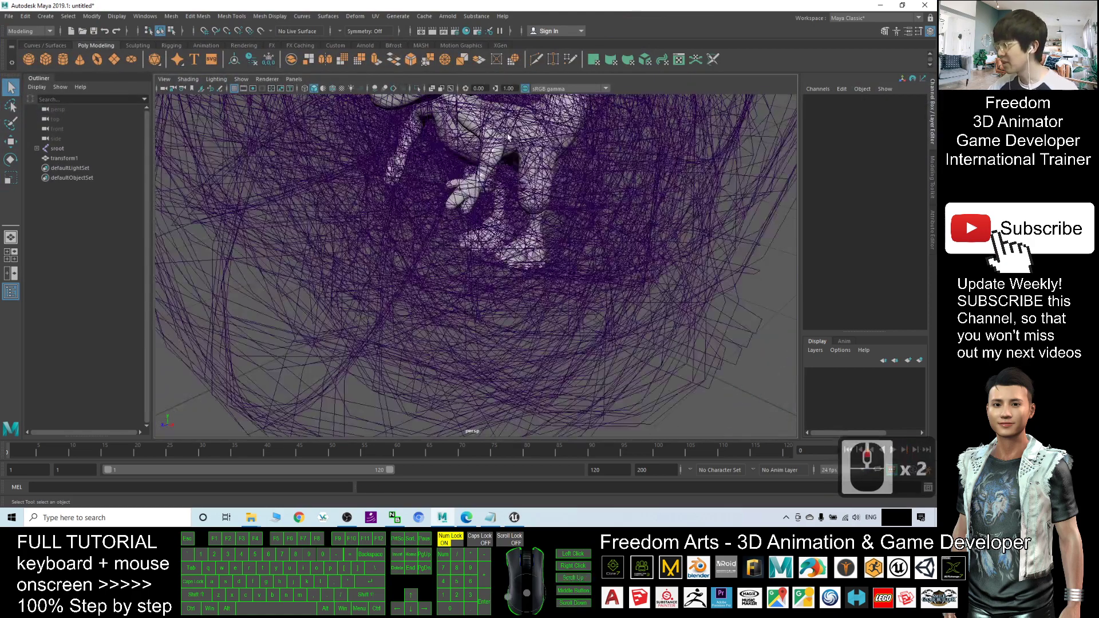
scroll(521, 168, "down", 3)
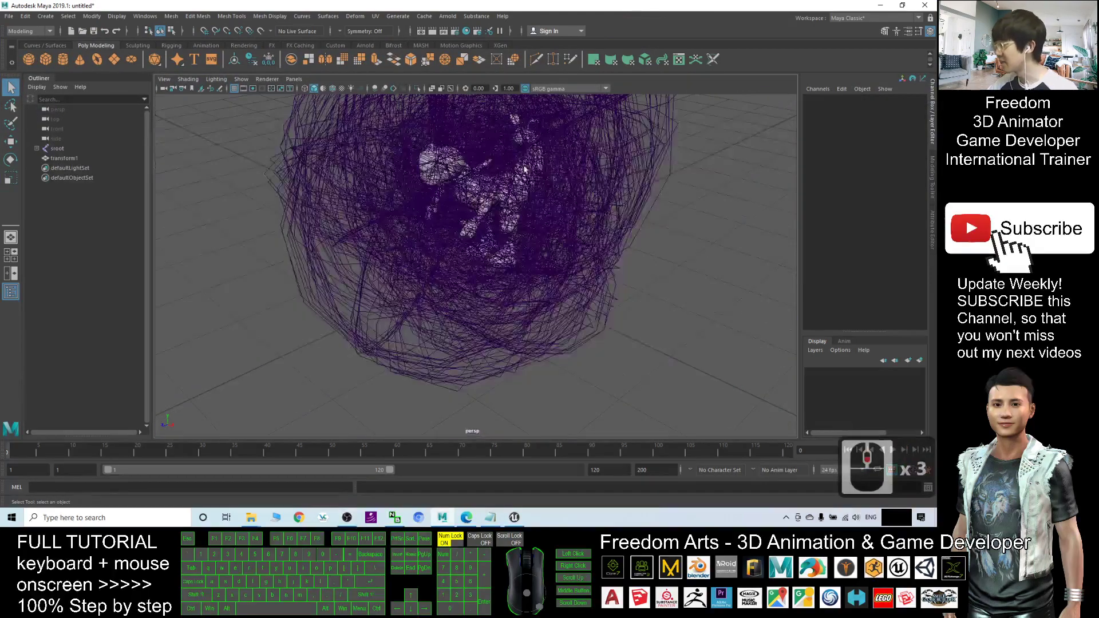
left_click(64, 158)
left_click(64, 159)
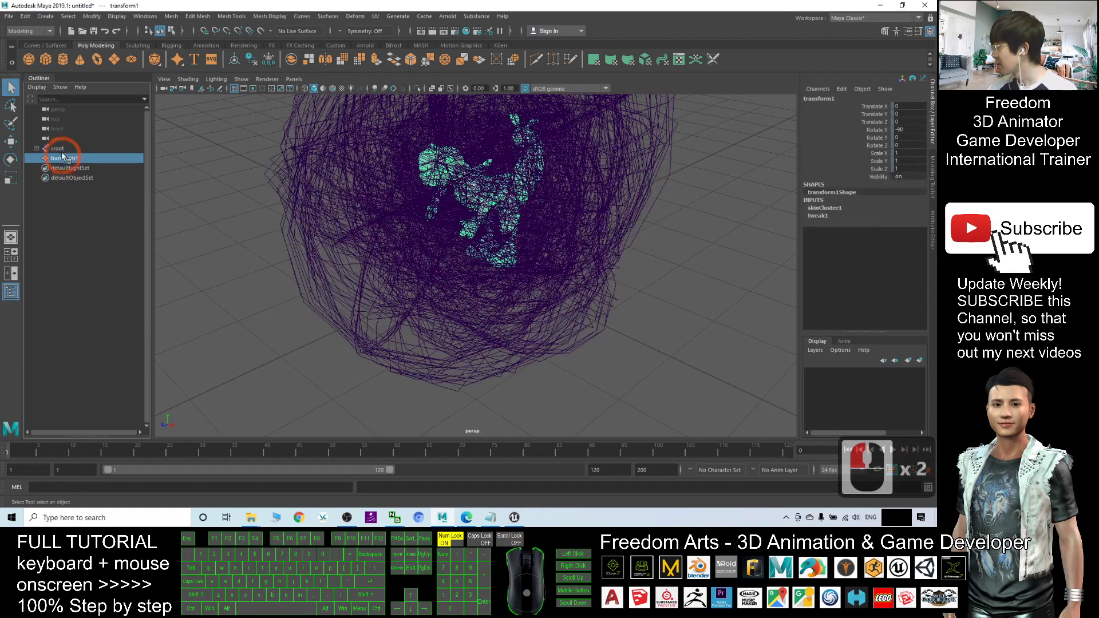
left_click(62, 150)
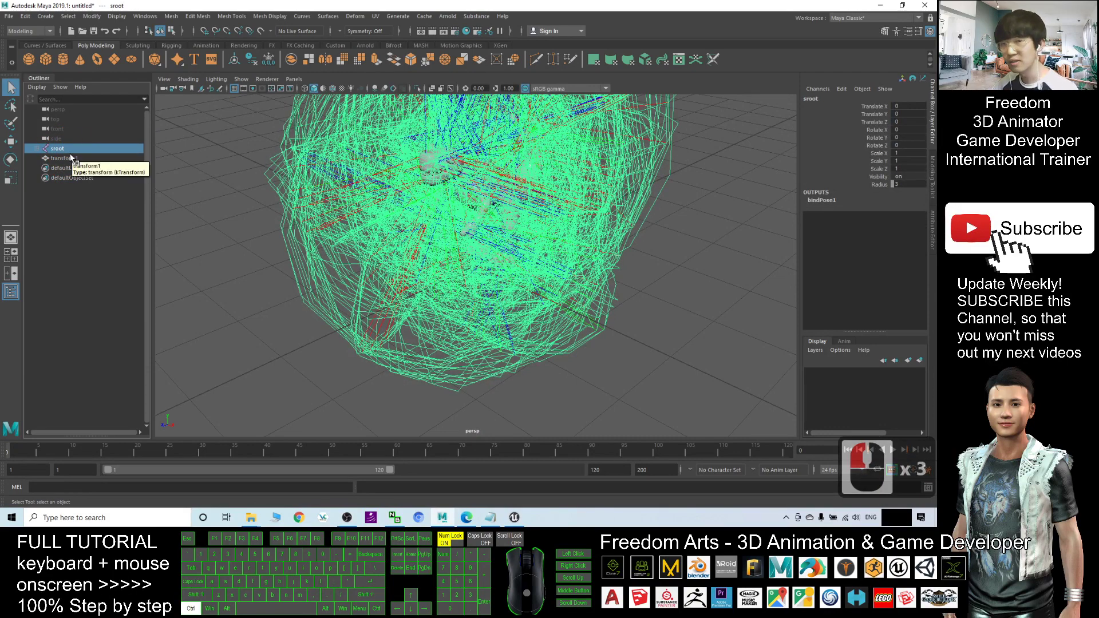
left_click(63, 159, "ctrl")
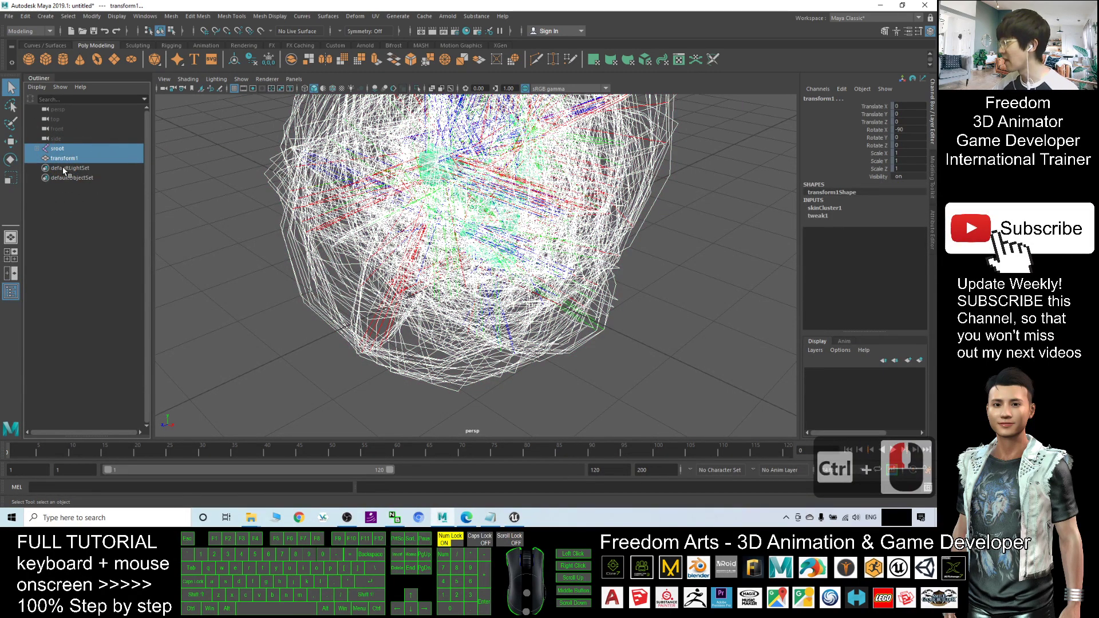
left_click_drag(490, 7, 380, 55)
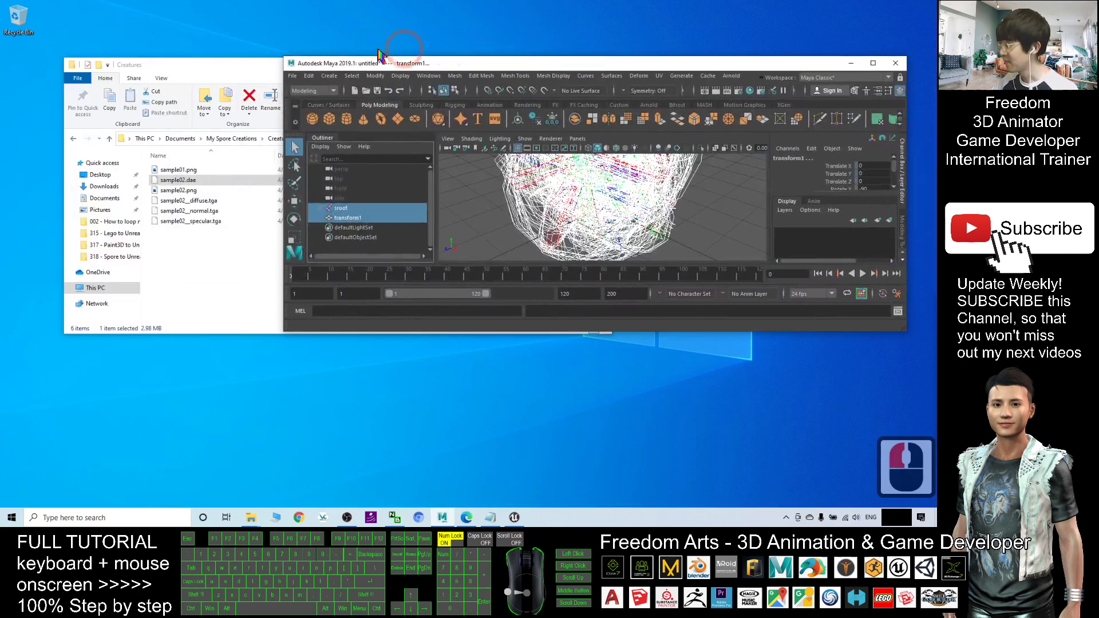
Step: Start File > Export Selection with Files of type set to FBX export
left_click(293, 77)
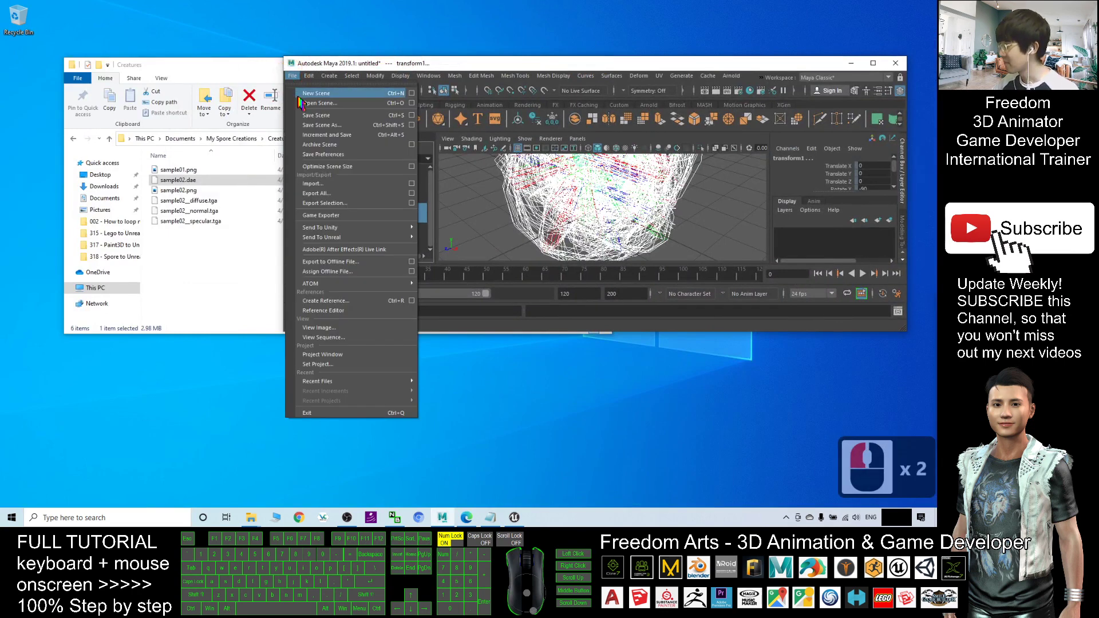
left_click(330, 206)
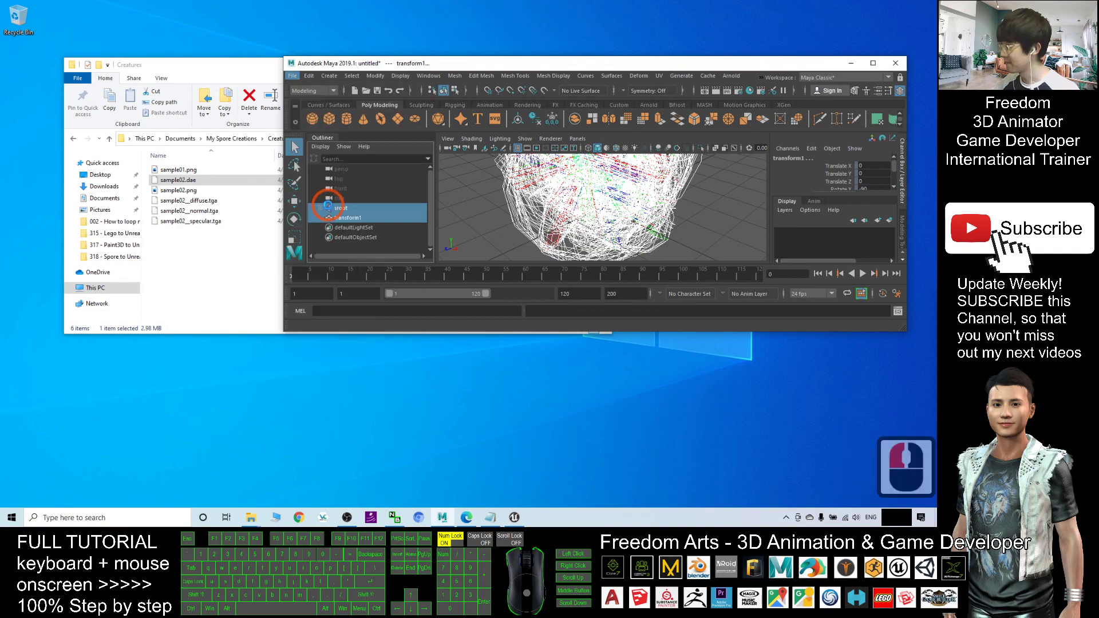
left_click_drag(325, 111, 443, 104)
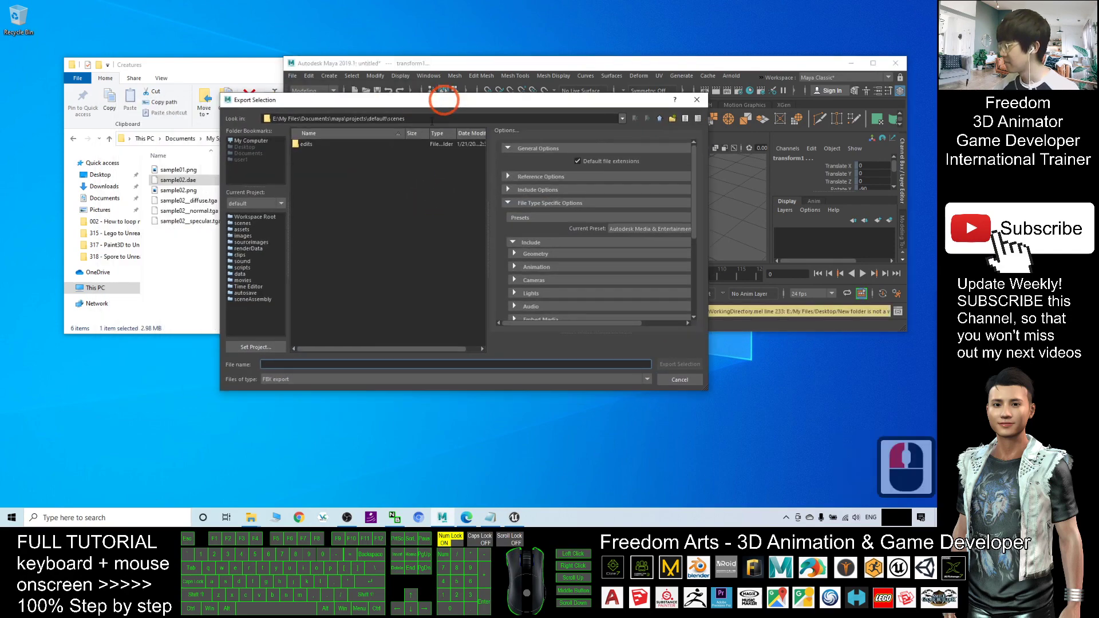
left_click(288, 381)
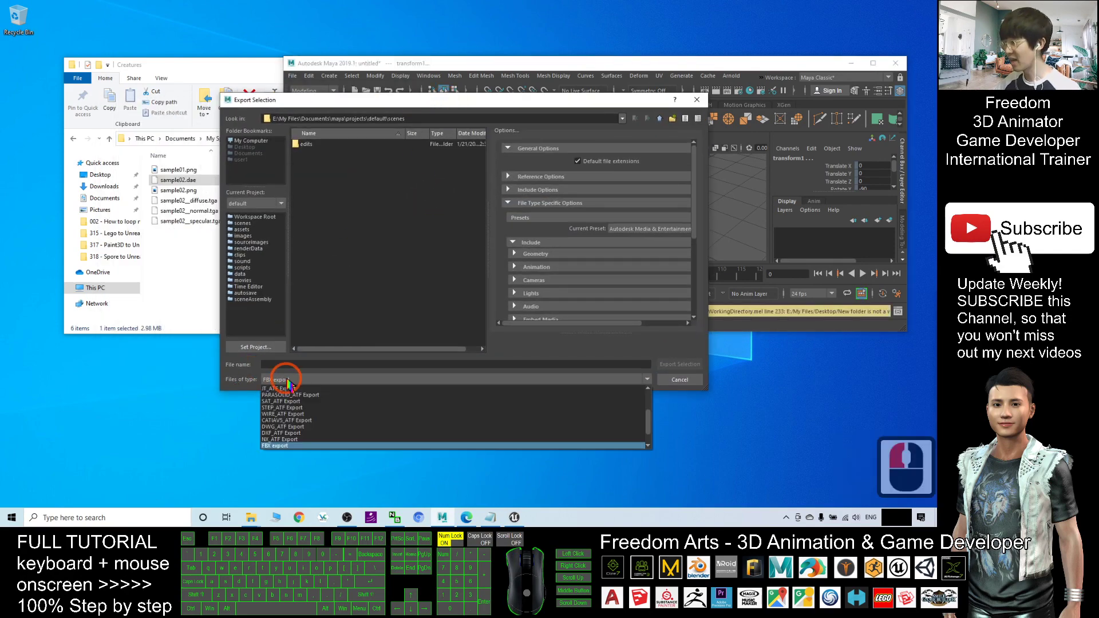
left_click(279, 447)
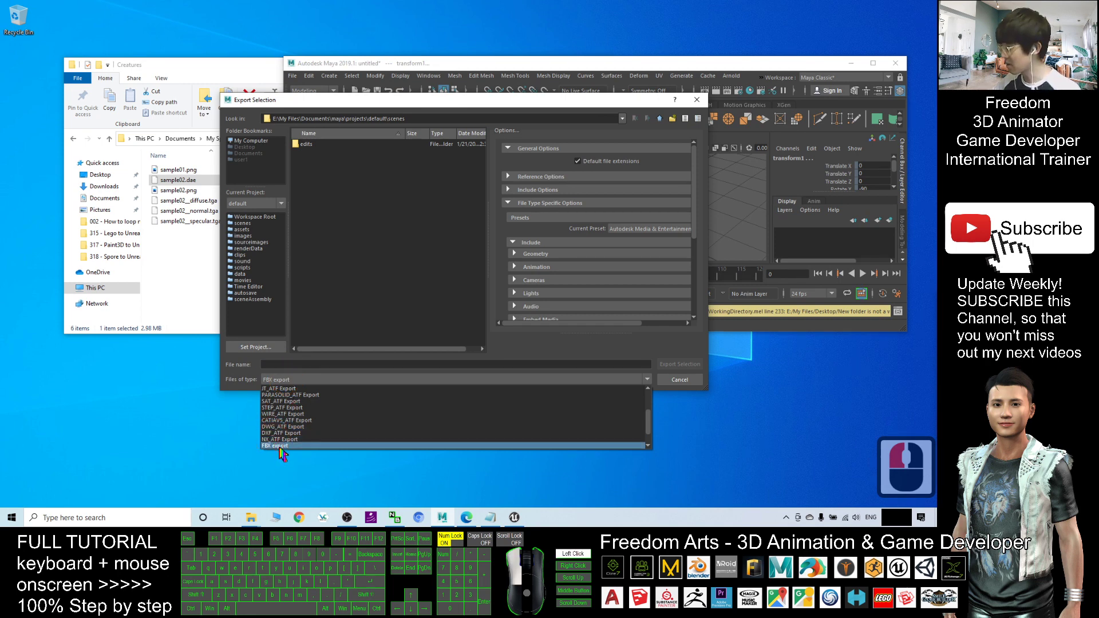
Step: Enter sample02 as the export file name and bring the Creatures folder forward
left_click(283, 364)
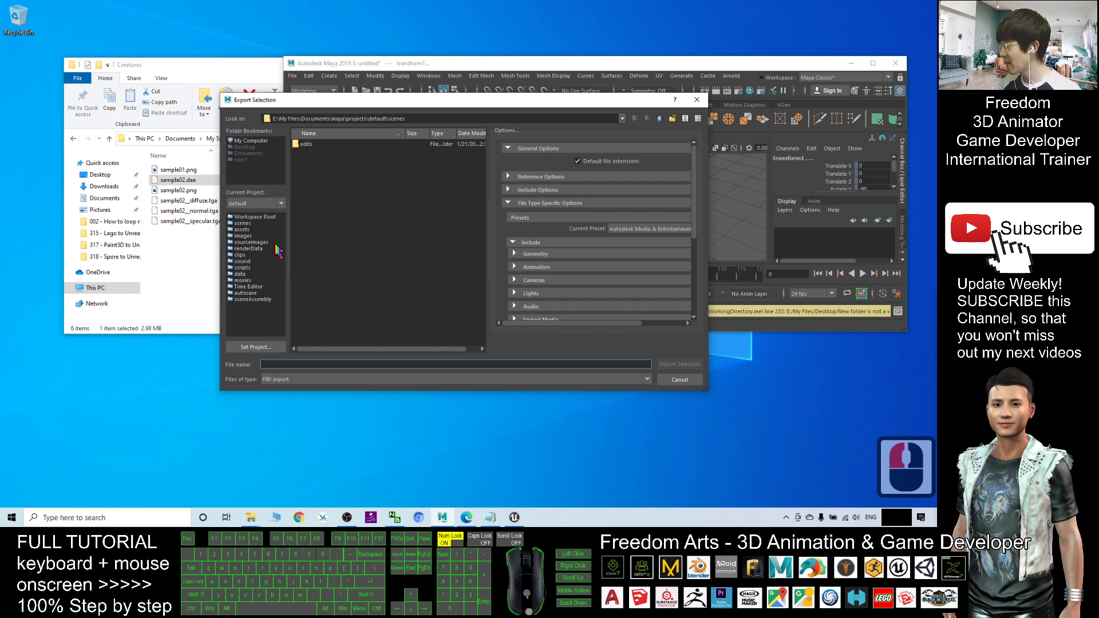
left_click(183, 181)
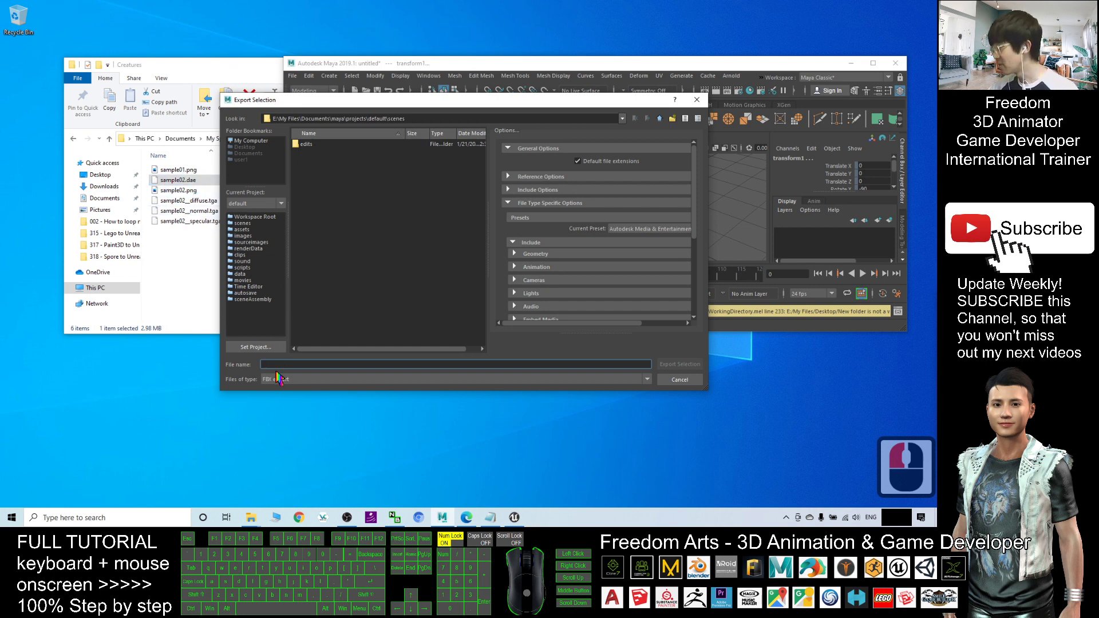
type("sample02")
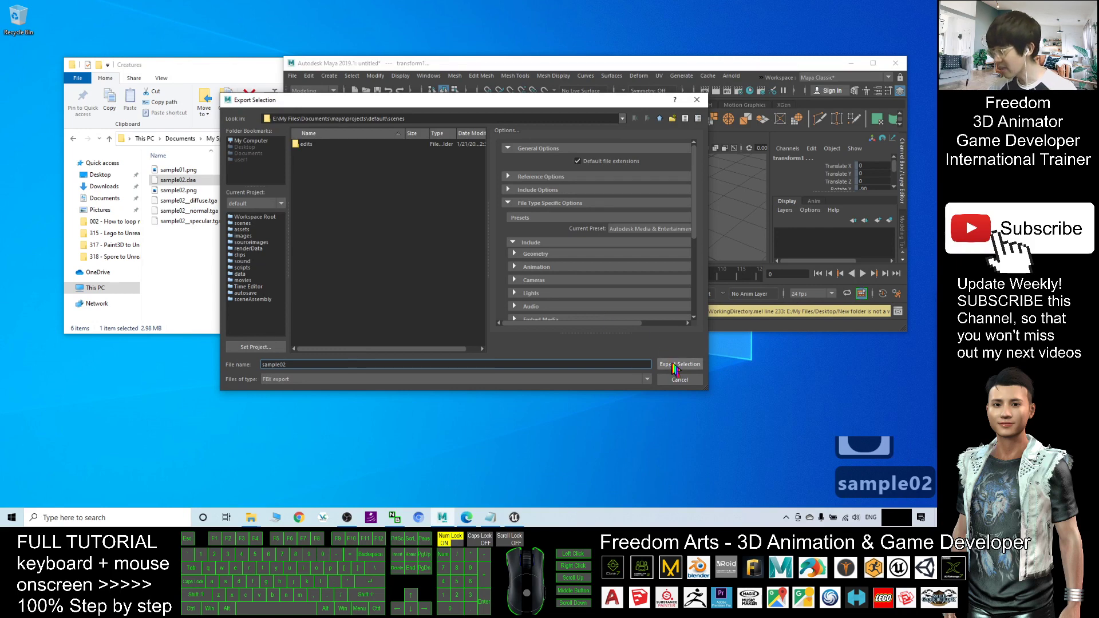
left_click_drag(211, 81, 152, 84)
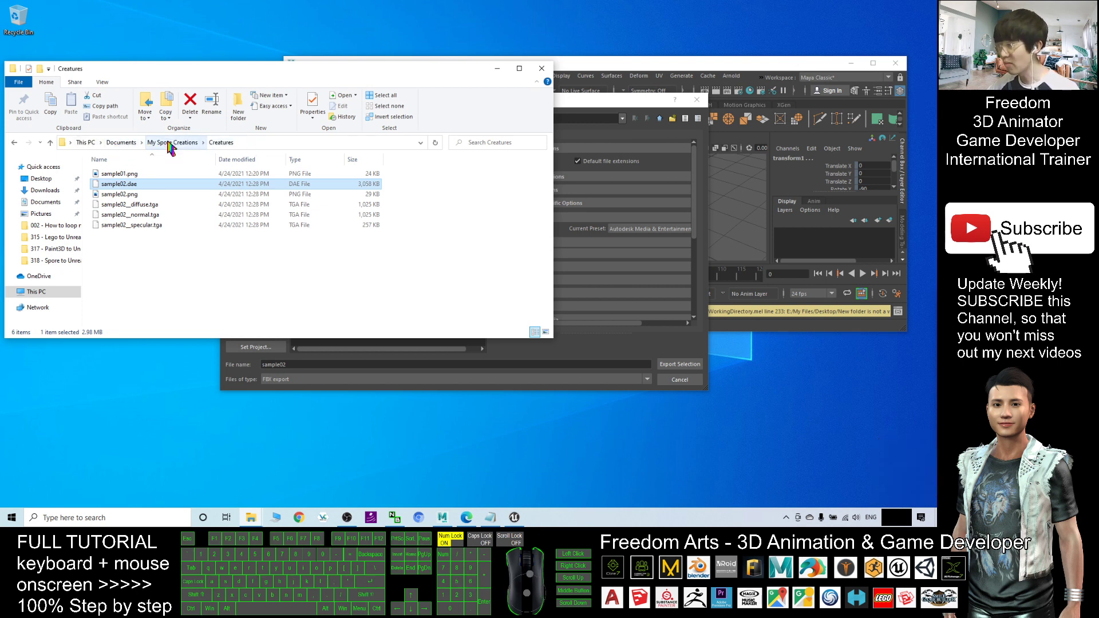
Step: Point Export Selection at the copied My Spore Creations Creatures path and export sample02.fbx there
left_click(254, 142)
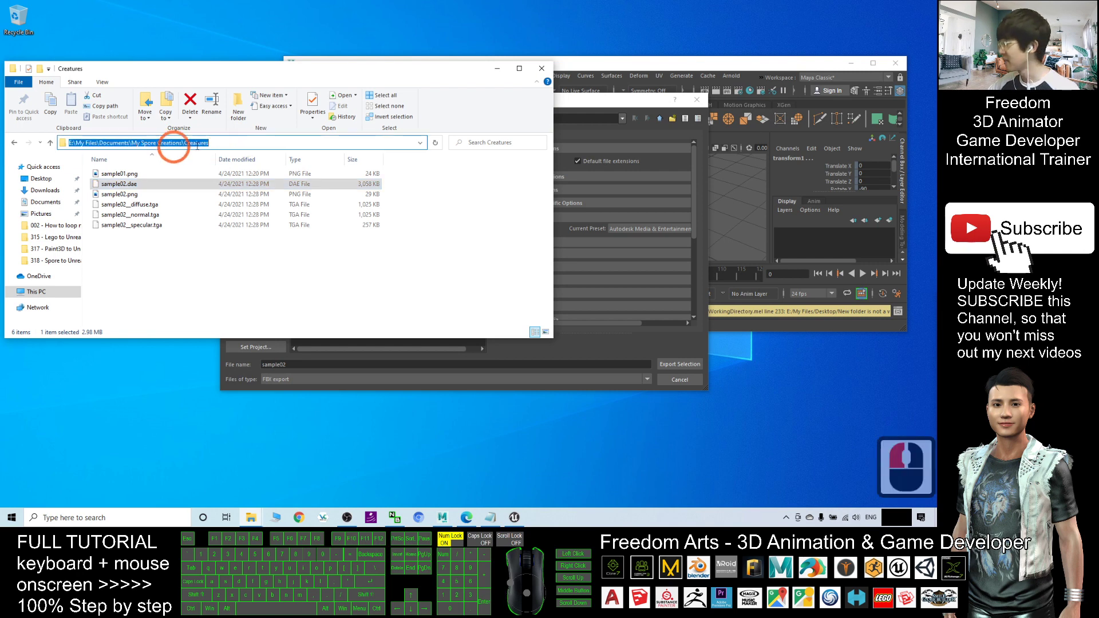
key("ctrl+c")
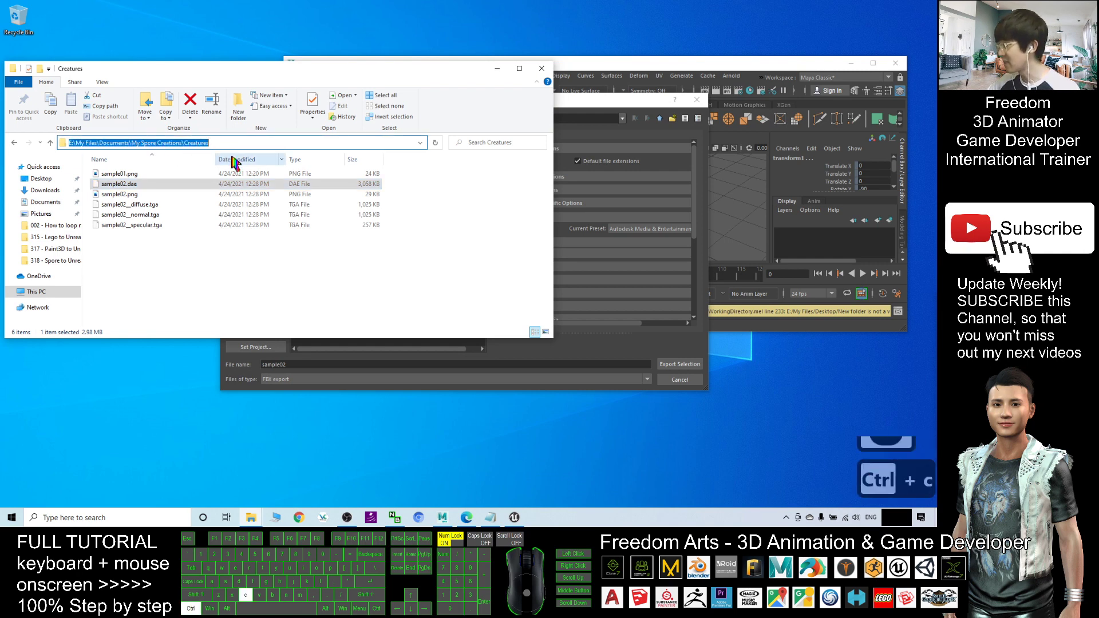
left_click(583, 107)
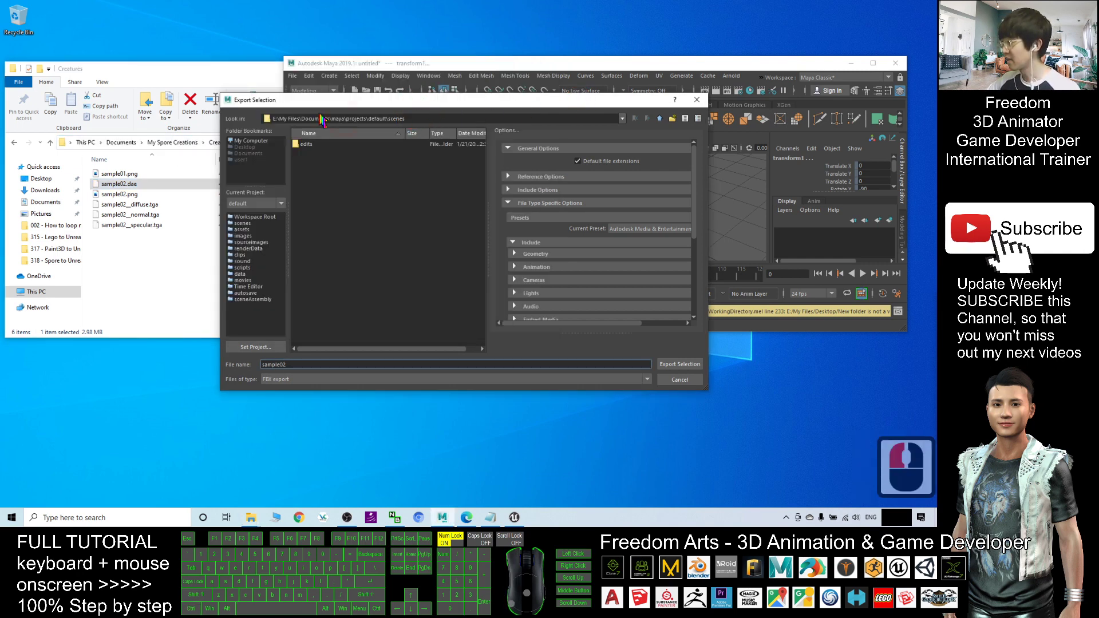
left_click(412, 119)
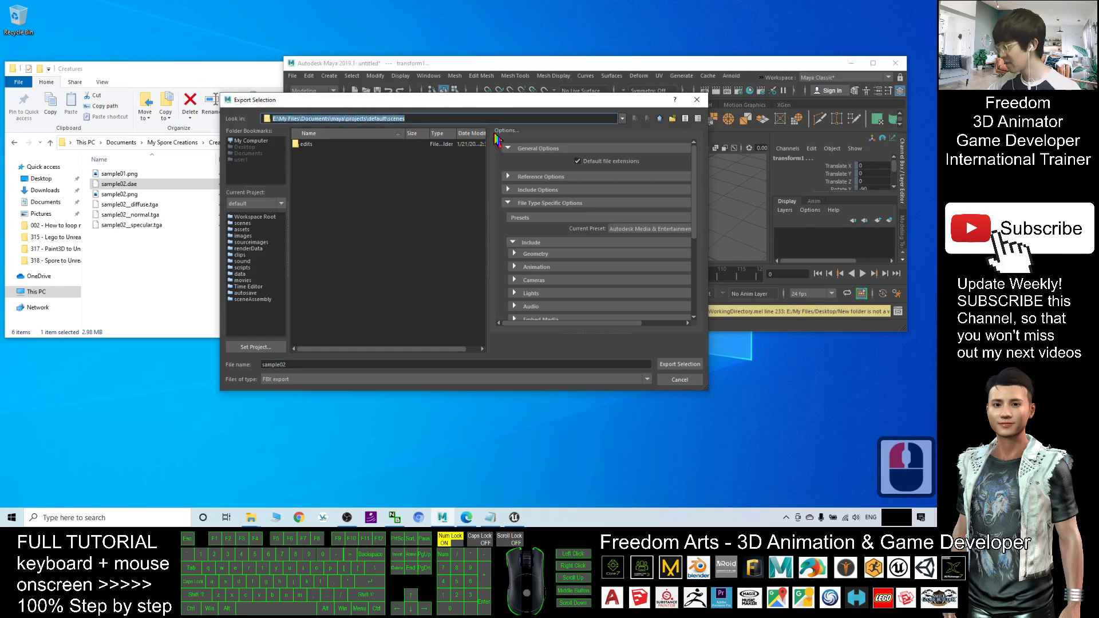
key("BackSpace")
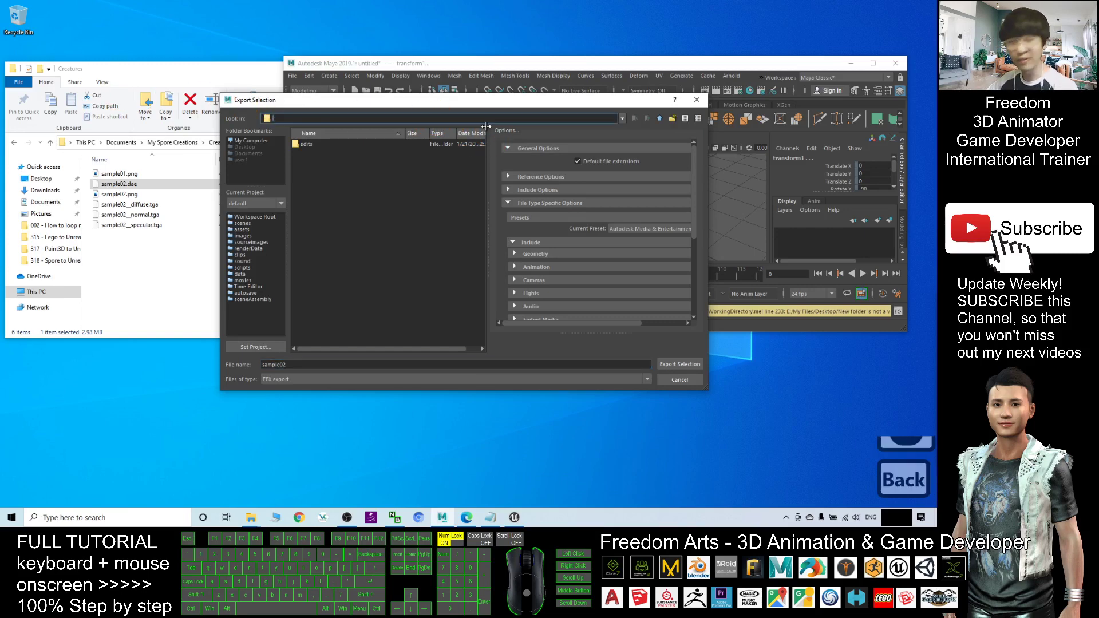
key("ctrl+v")
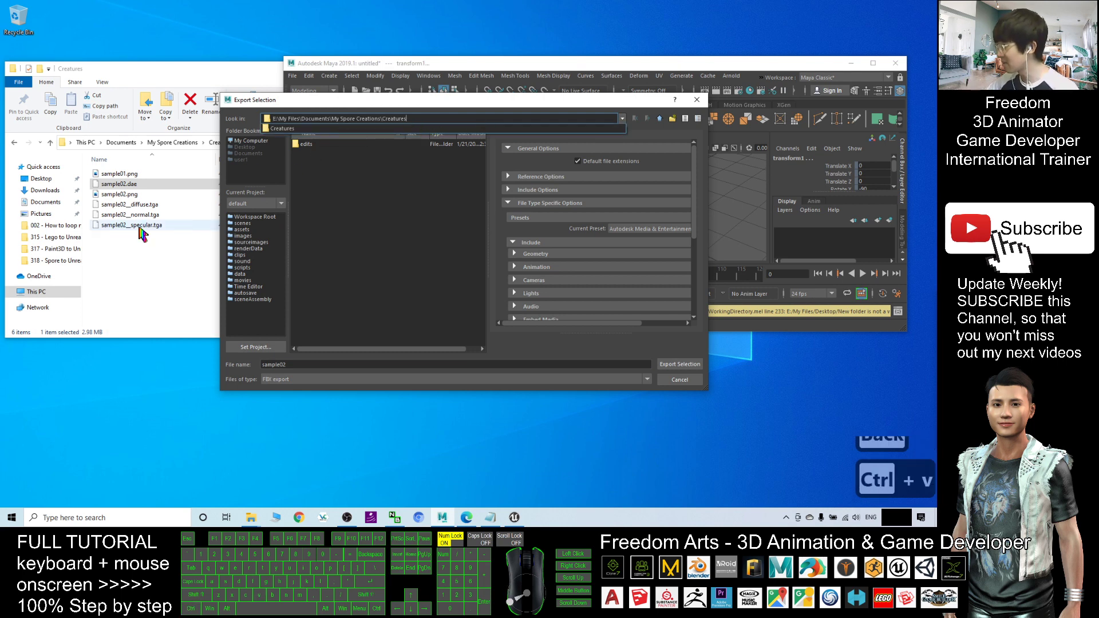
left_click(425, 118)
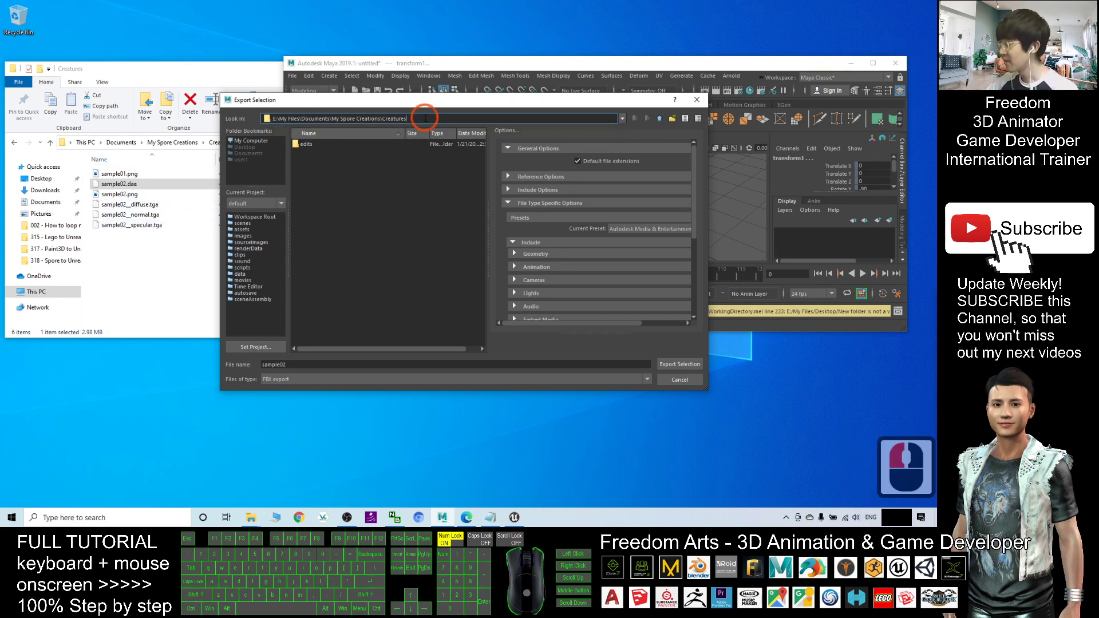
key("Return")
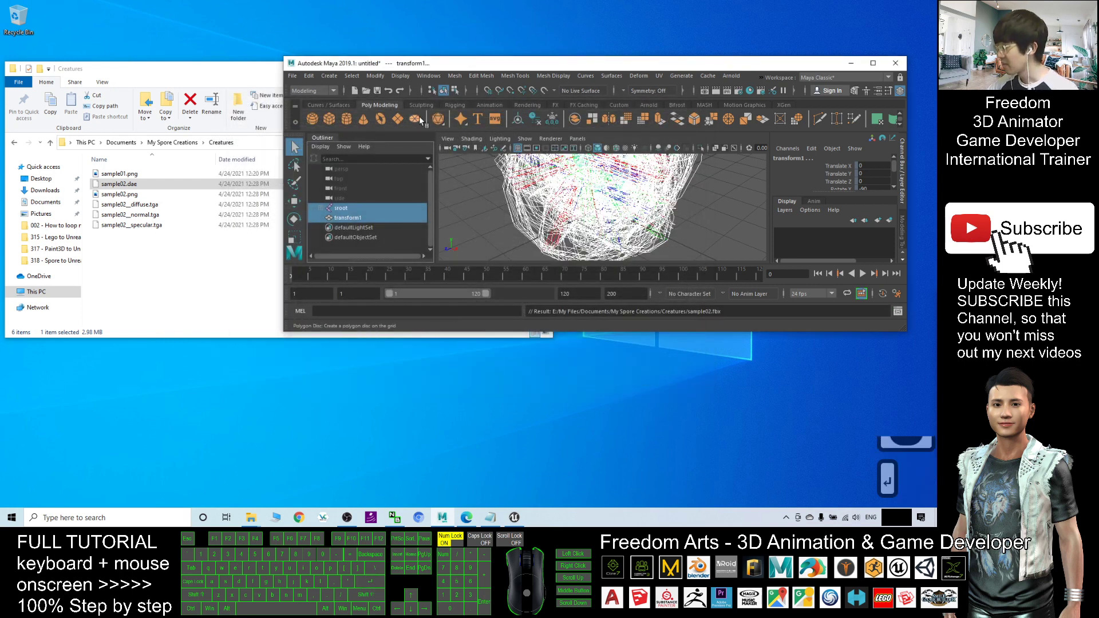
Step: Preview sample02.fbx in 3D Viewer, panning and orbiting the scattered creature fragments, then close it
left_click(127, 195)
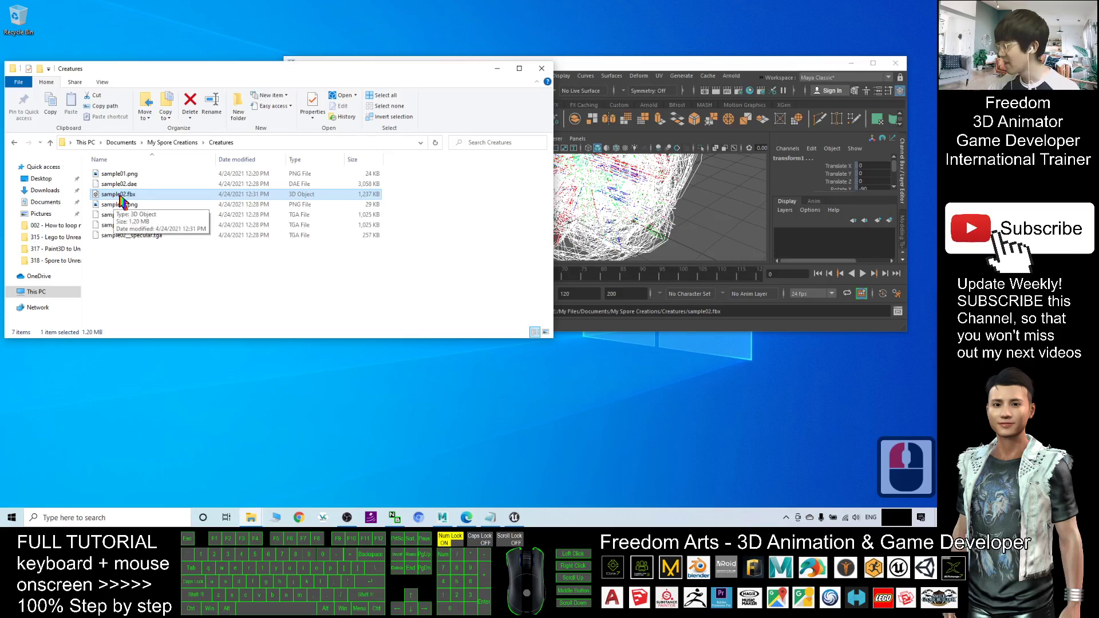
double_click(115, 196)
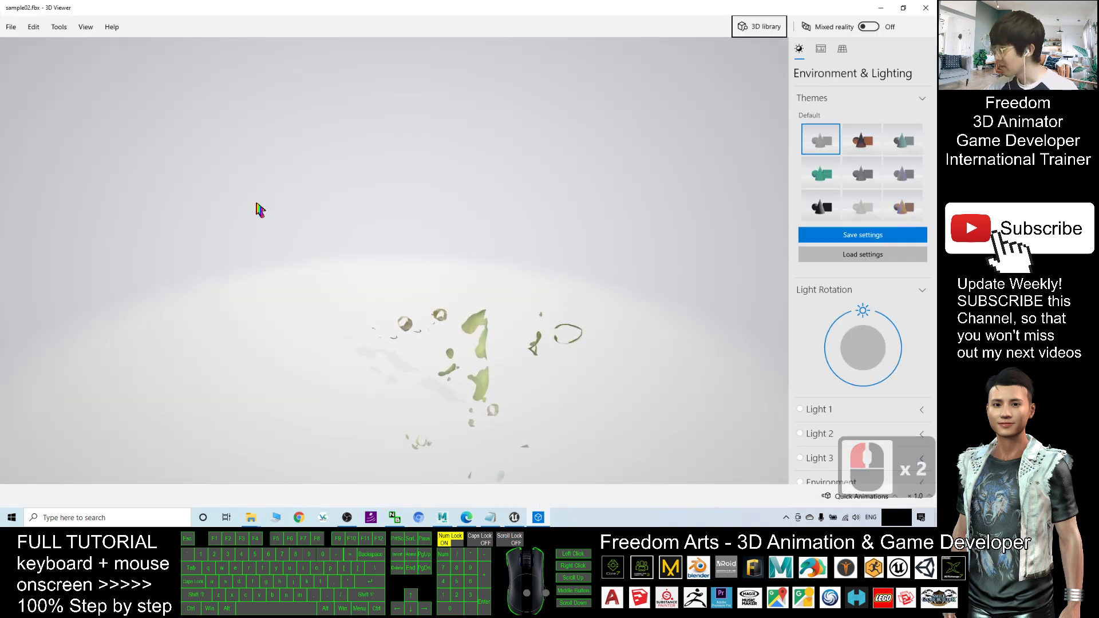
right_click_drag(442, 351, 453, 269)
left_click_drag(453, 269, 549, 308)
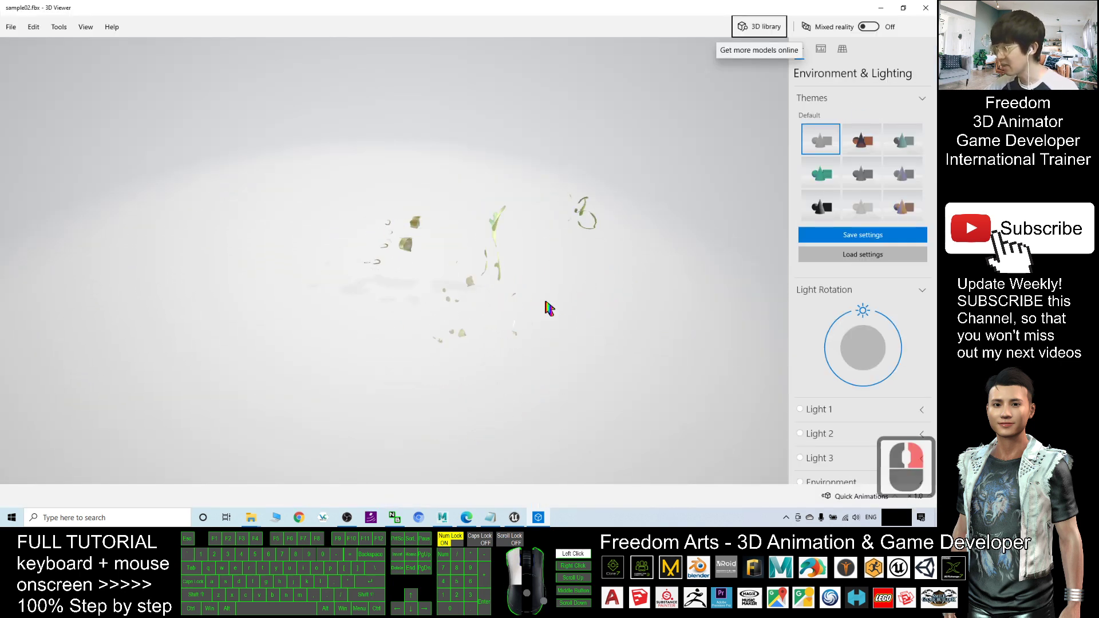
left_click(926, 7)
left_click(150, 208)
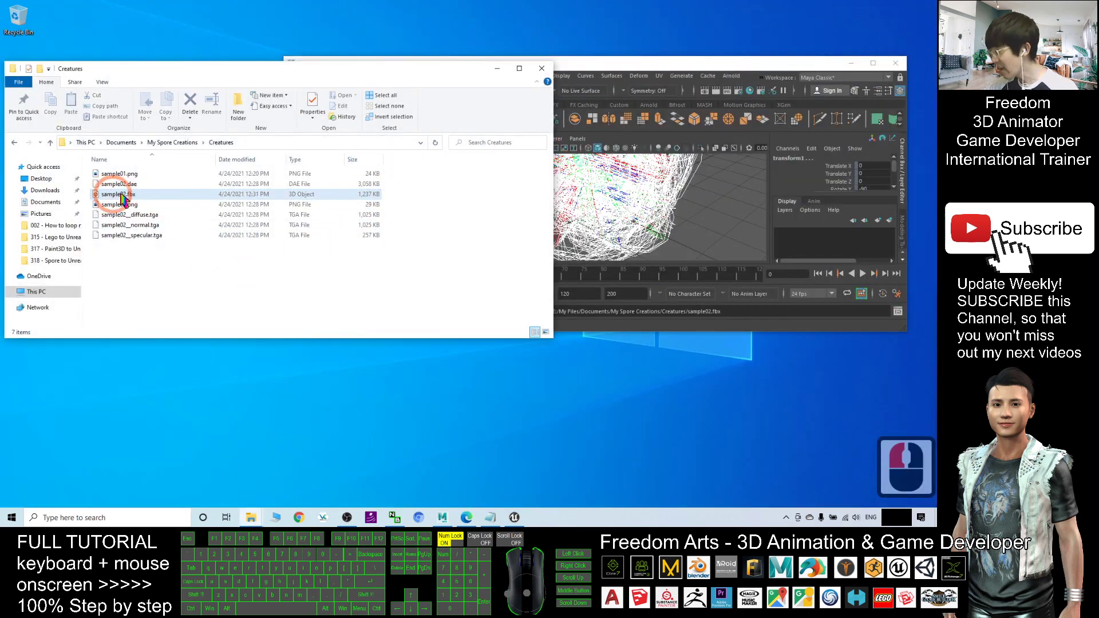
Step: Create a new folder in the top-level Content folder of the Unreal Content Browser
left_click(514, 517)
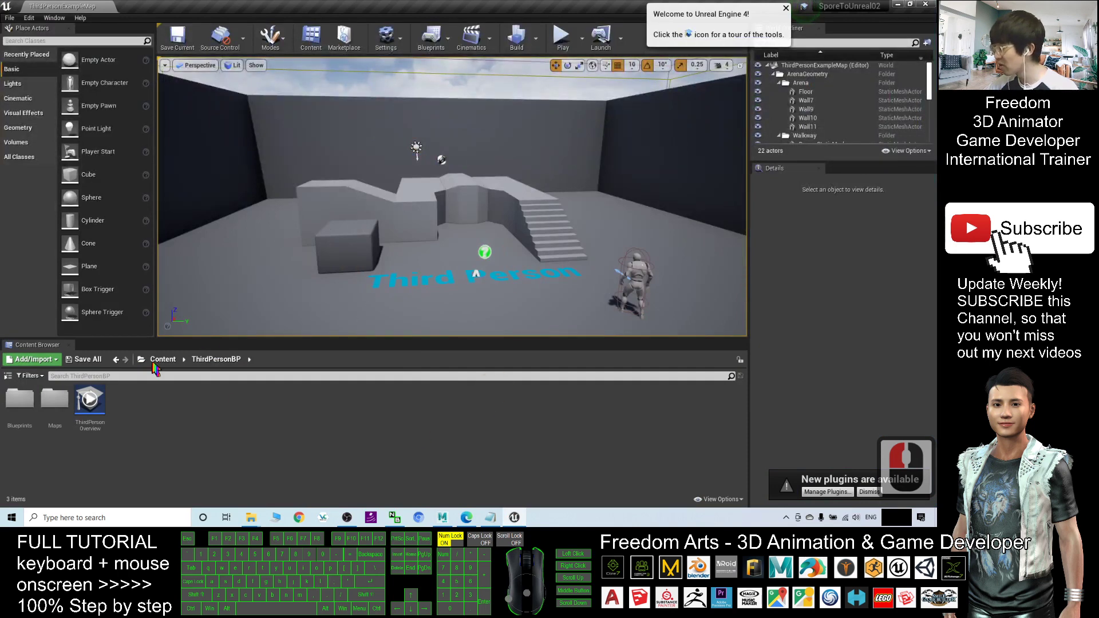
left_click(161, 360)
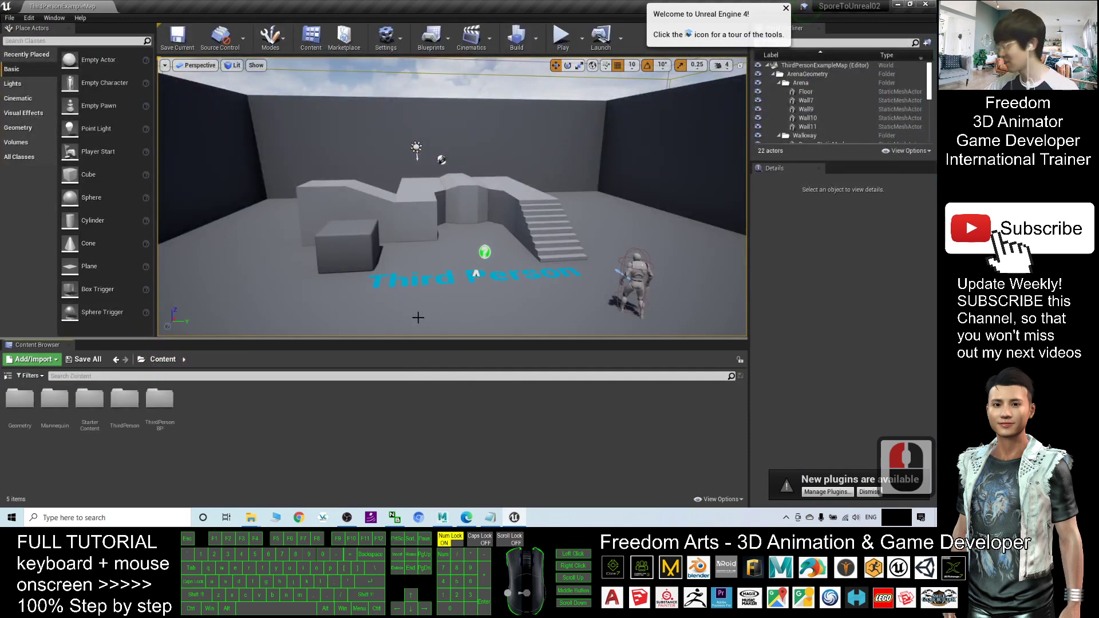
right_click(234, 467)
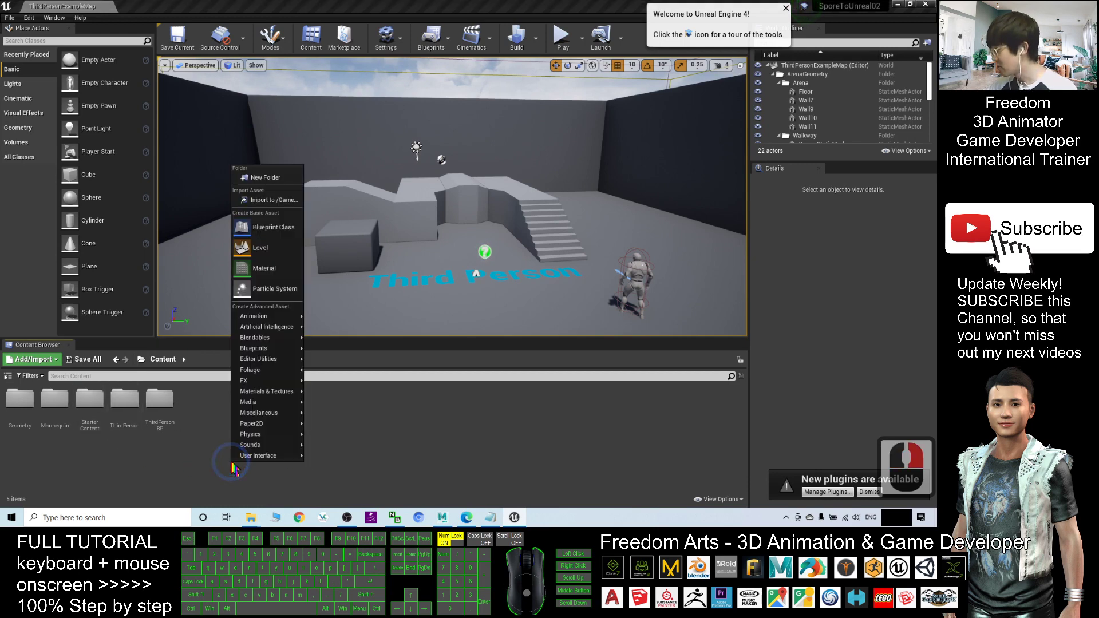
left_click(192, 455)
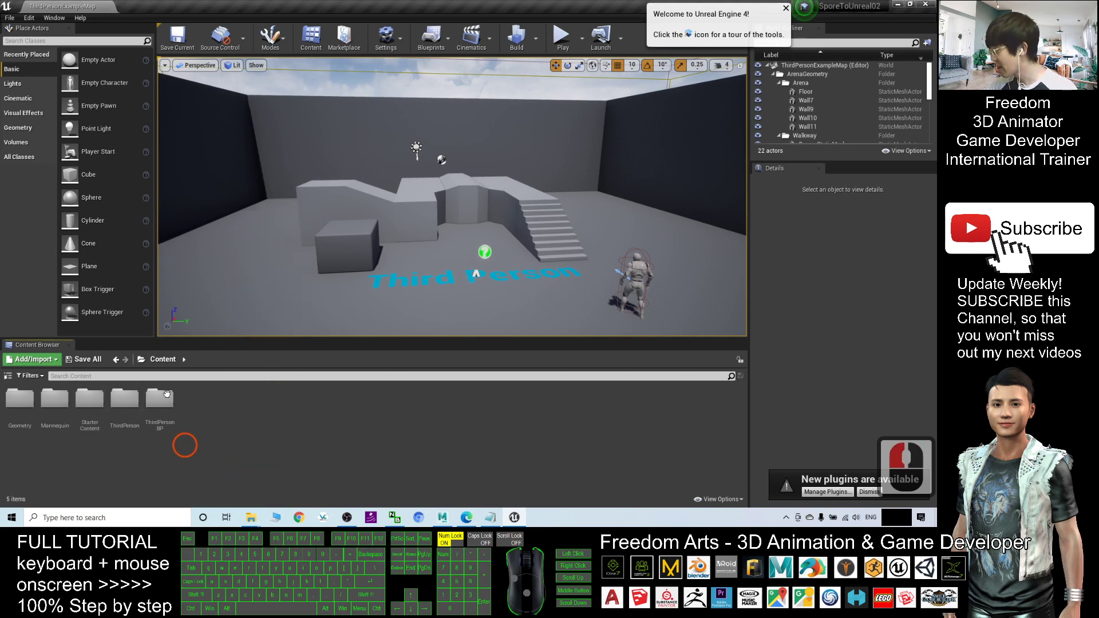
right_click(206, 445)
left_click(245, 153)
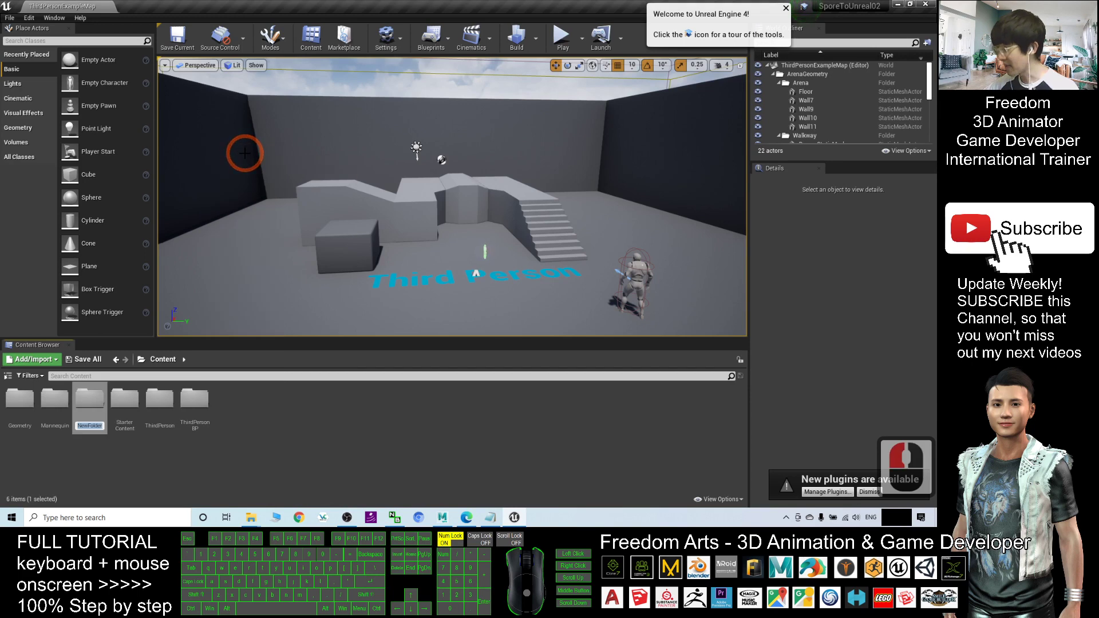
Step: Name the new folder SporeCreature and open it, shrinking the editor window
type("Spore")
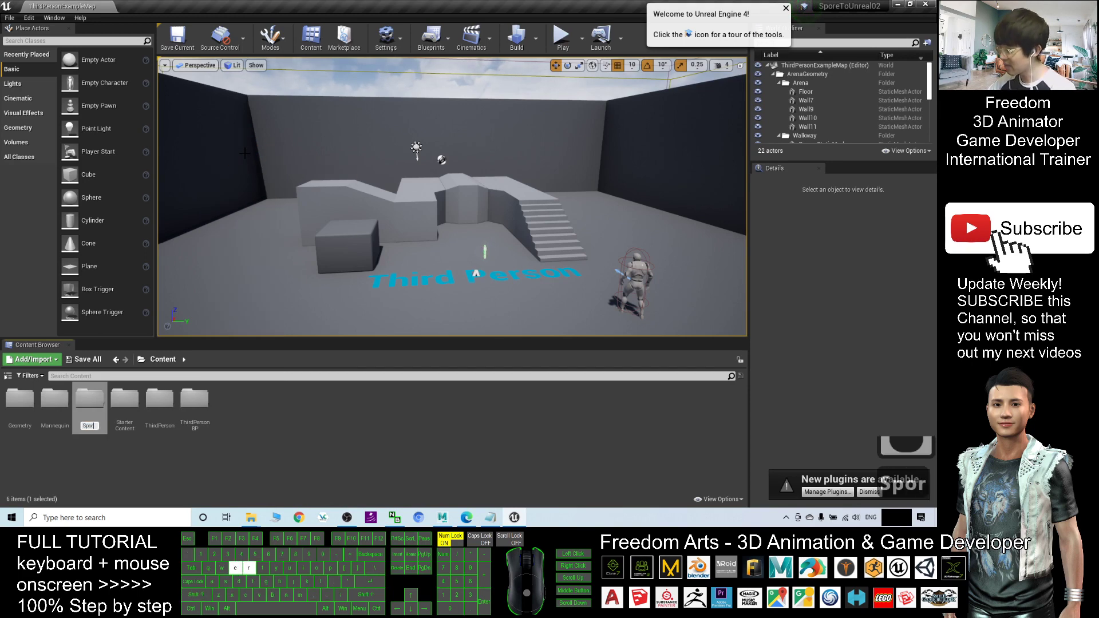
key("BackSpace")
key("BackSpace")
key("BackSpace")
key("BackSpace")
key("BackSpace")
type("Creature")
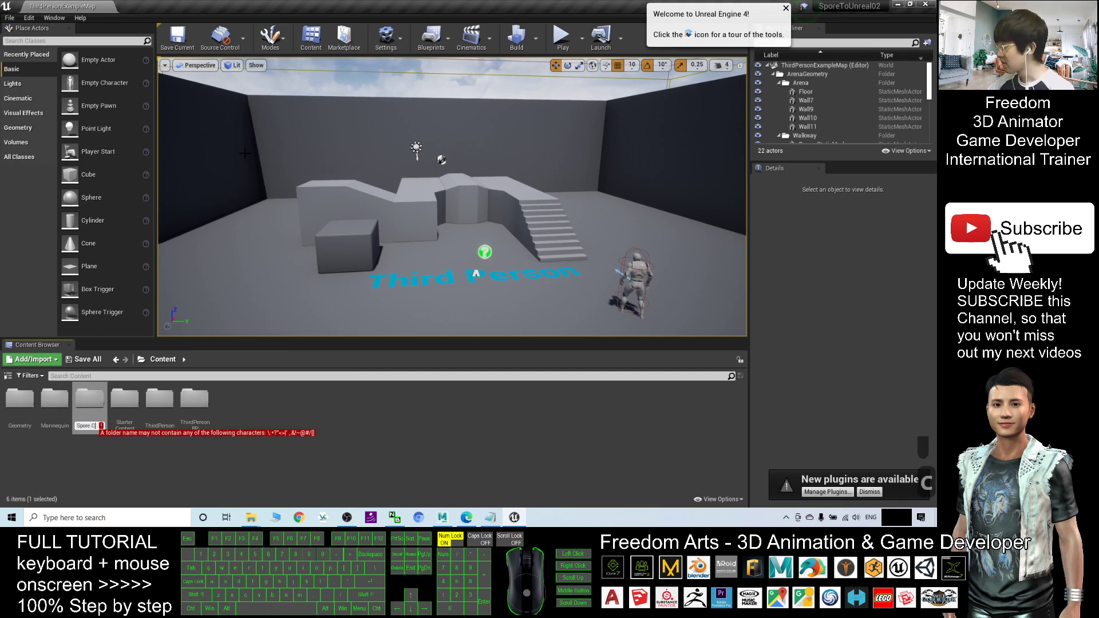
key("BackSpace")
key("BackSpace")
key("BackSpace")
key("BackSpace")
key("BackSpace")
key("BackSpace")
key("BackSpace")
key("BackSpace")
key("BackSpace")
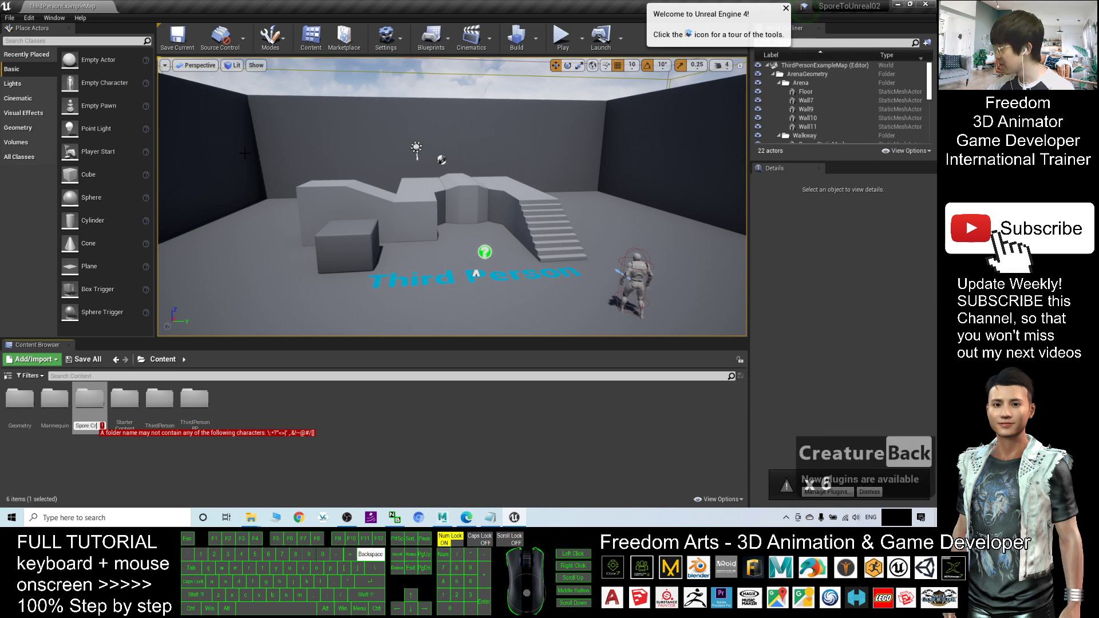
type("S")
key("BackSpace")
type("Creature")
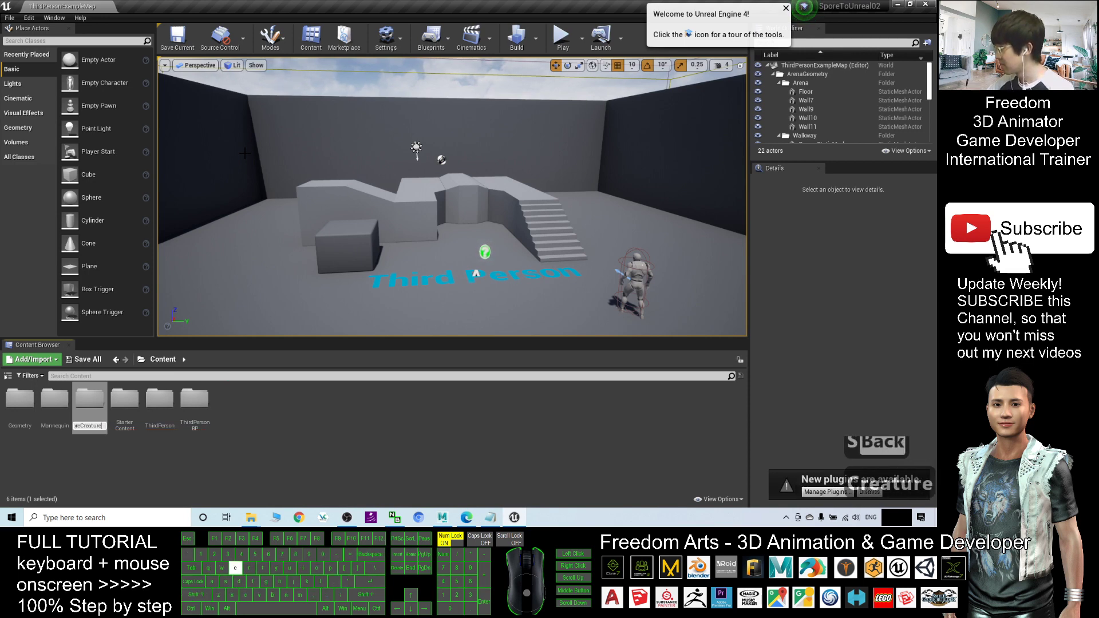
key("Return")
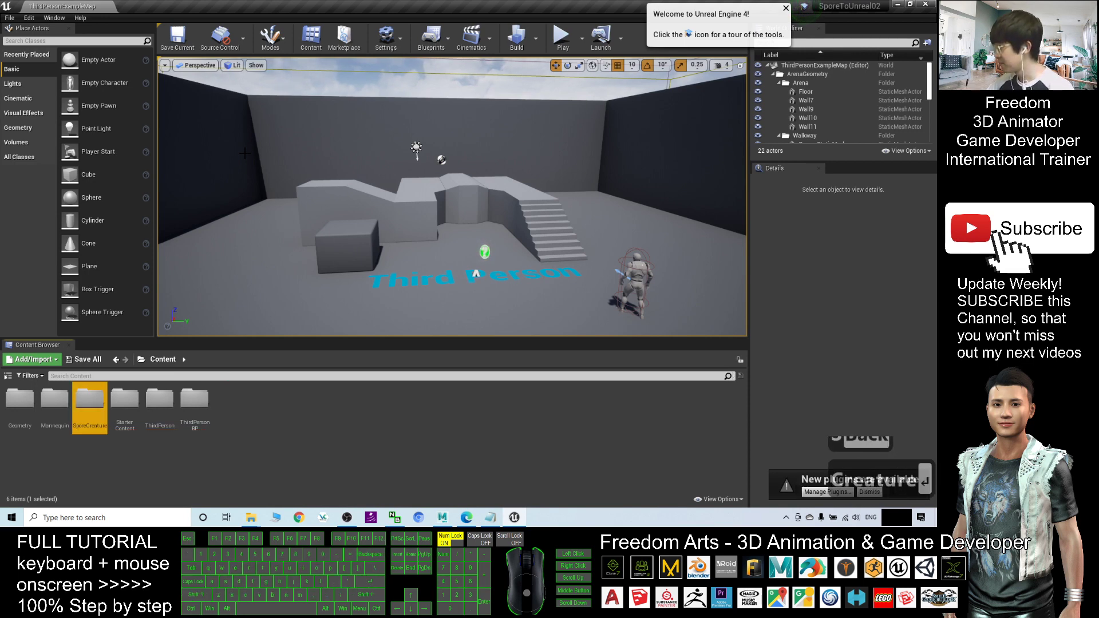
double_click(89, 401)
left_click_drag(336, 7, 596, 72)
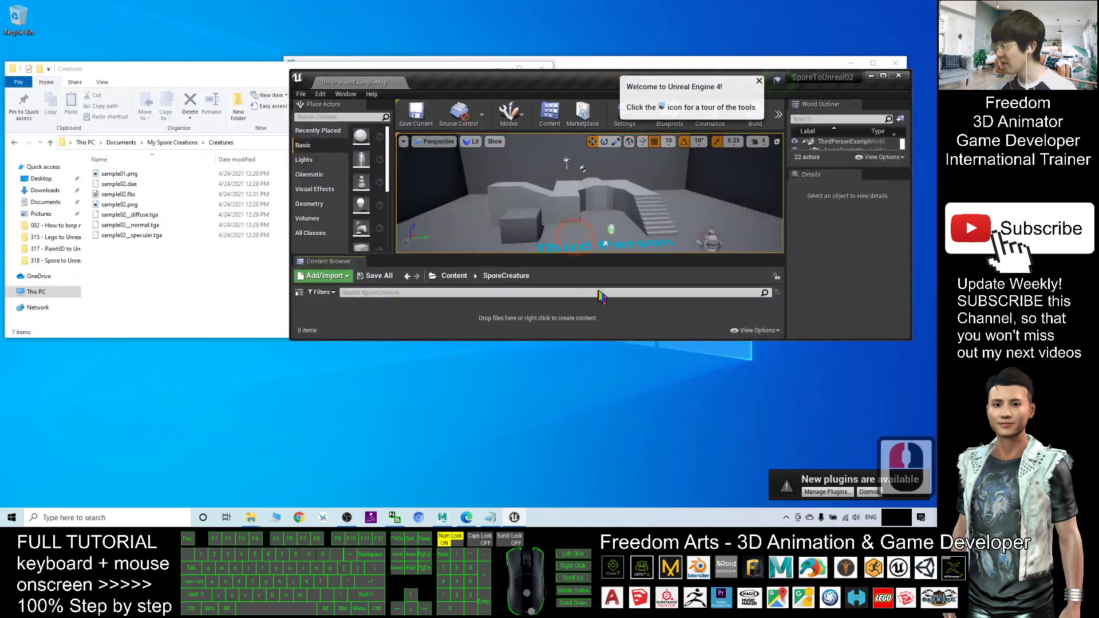
Step: Add a Sample02 subfolder inside SporeCreature, open it, and drag sample02.fbx into it
left_click_drag(594, 341, 581, 467)
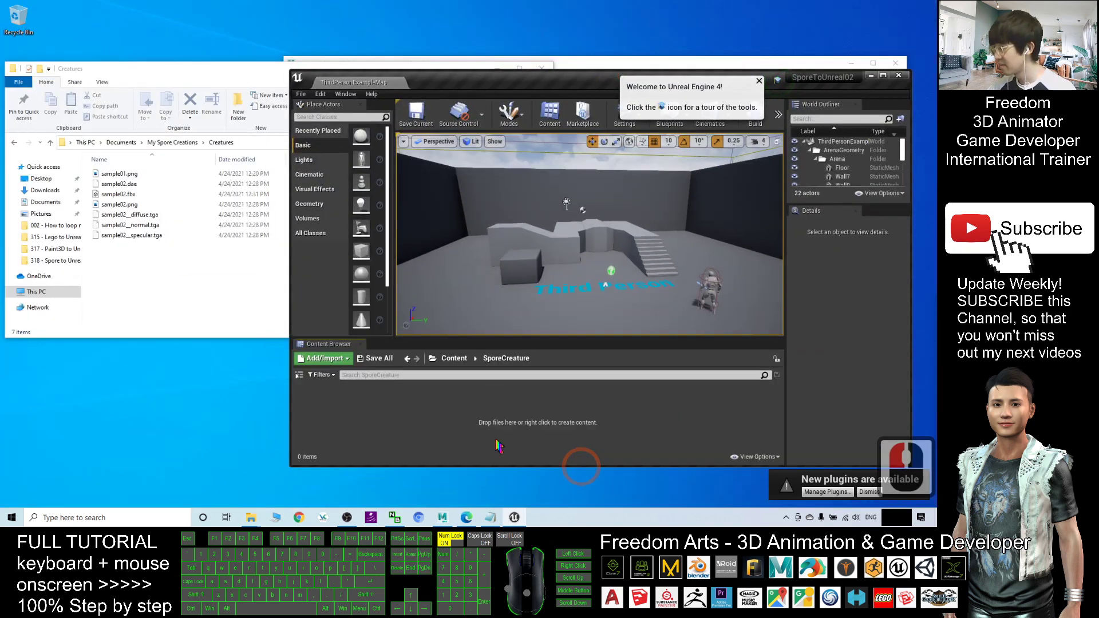
right_click(375, 418)
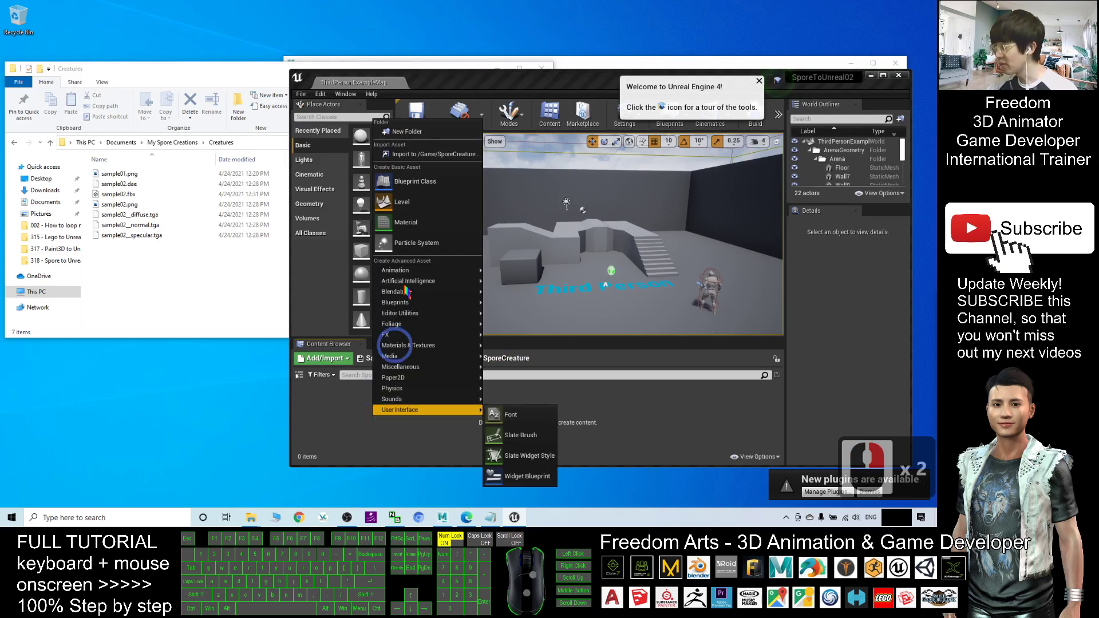
left_click(408, 133)
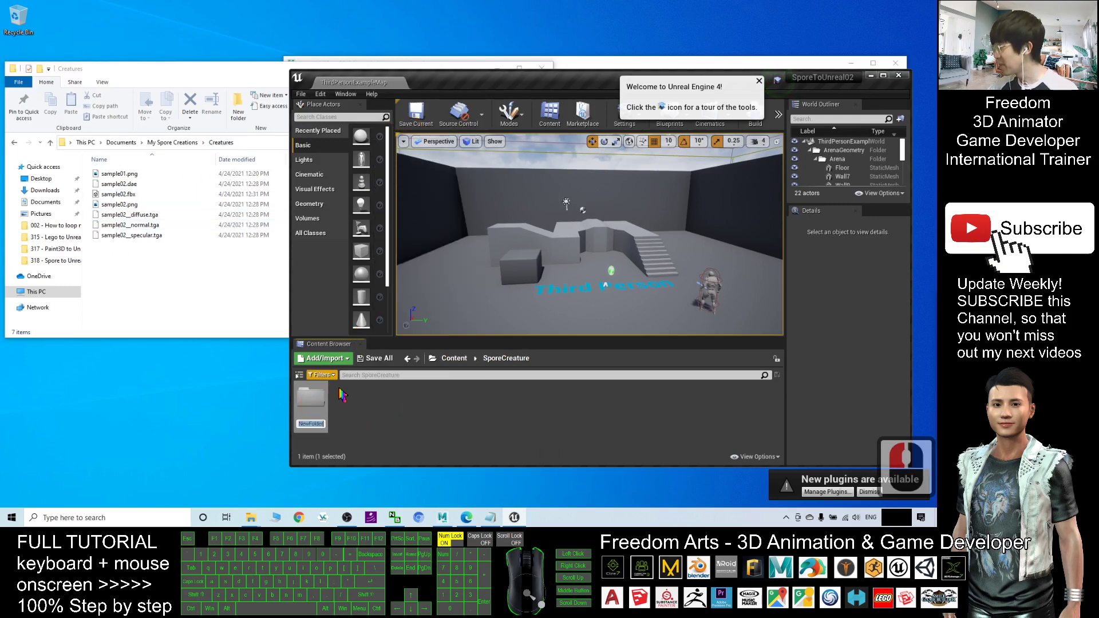
type("sa")
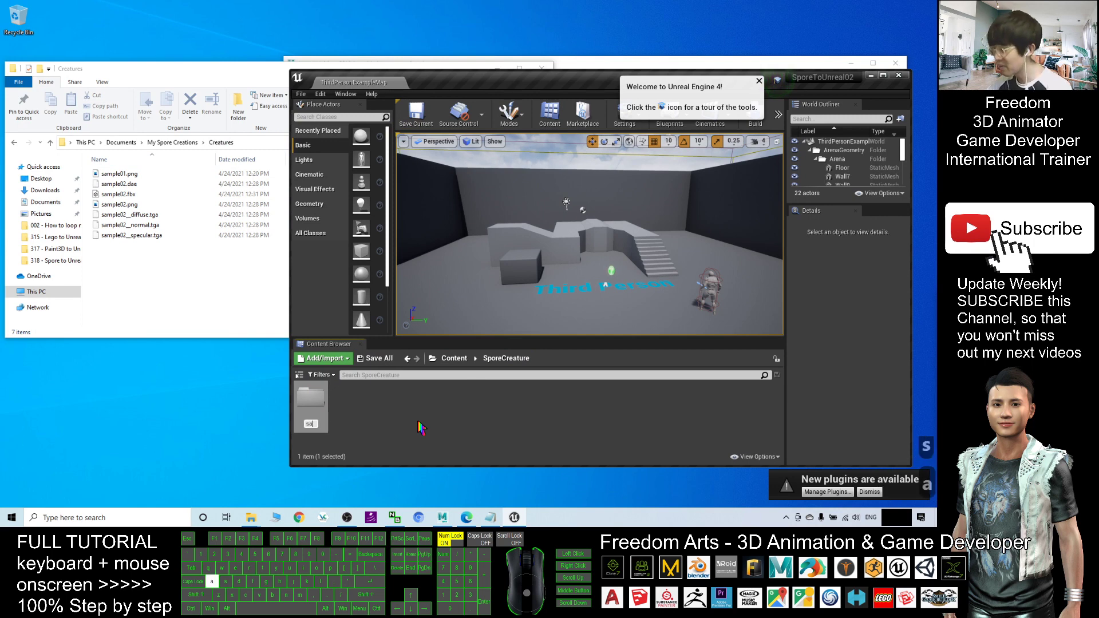
type("m")
key("BackSpace")
key("BackSpace")
key("BackSpace")
type("Sam")
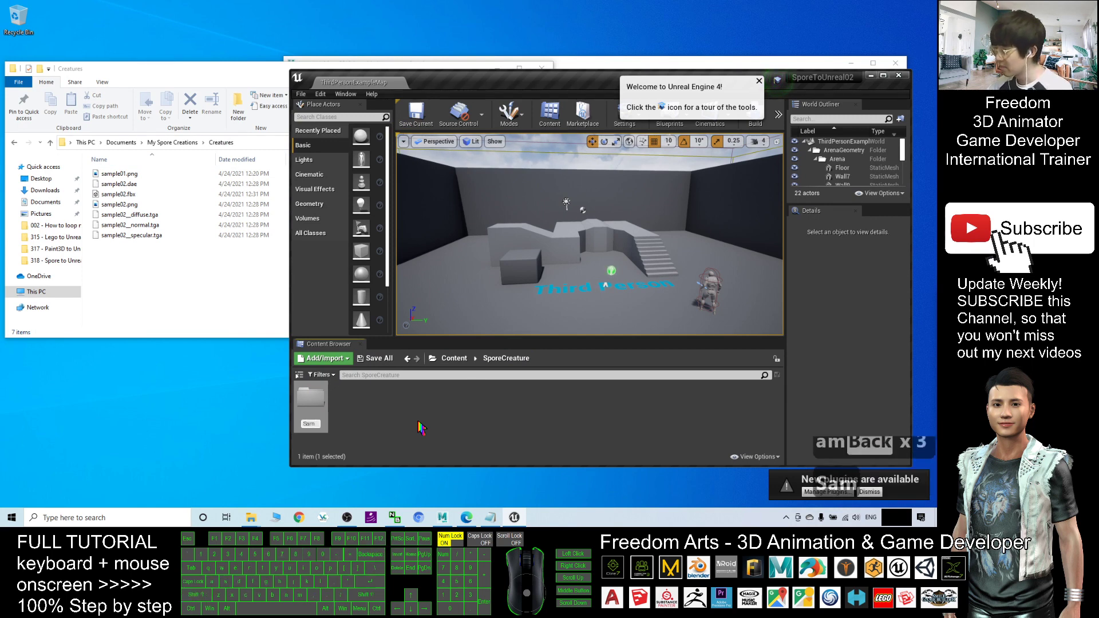
type("ple0")
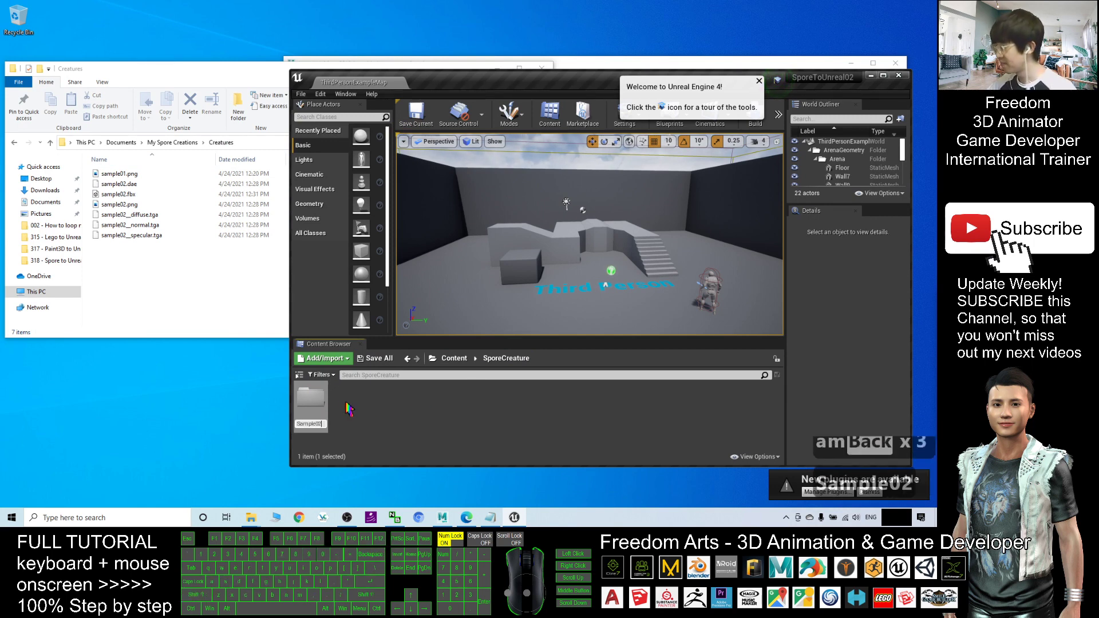
type("2")
key("Return")
double_click(310, 398)
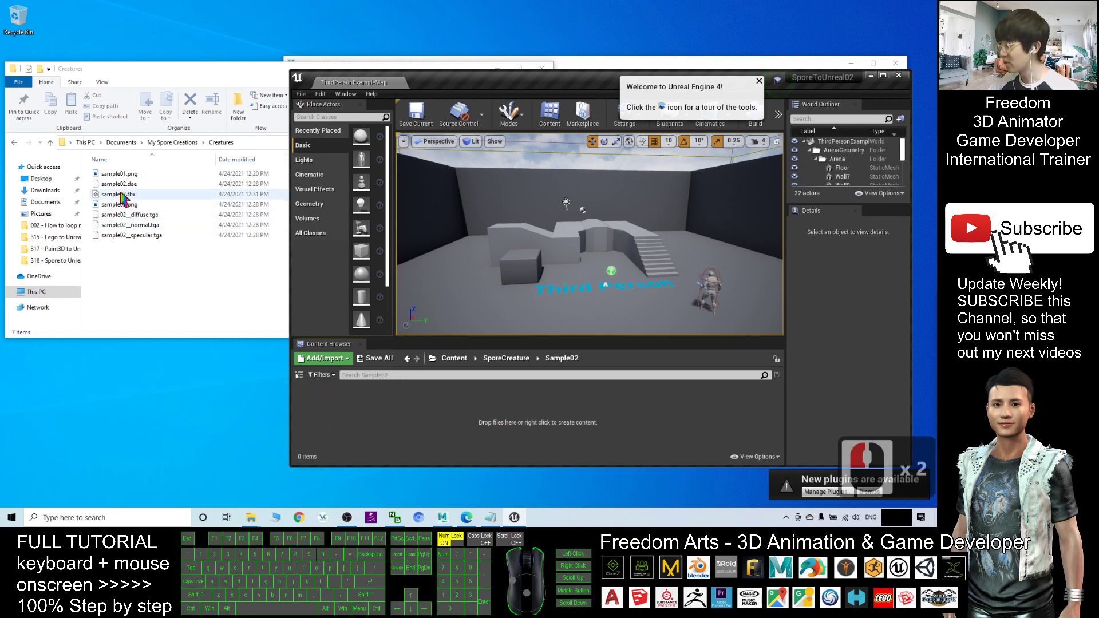
left_click_drag(121, 198, 370, 423)
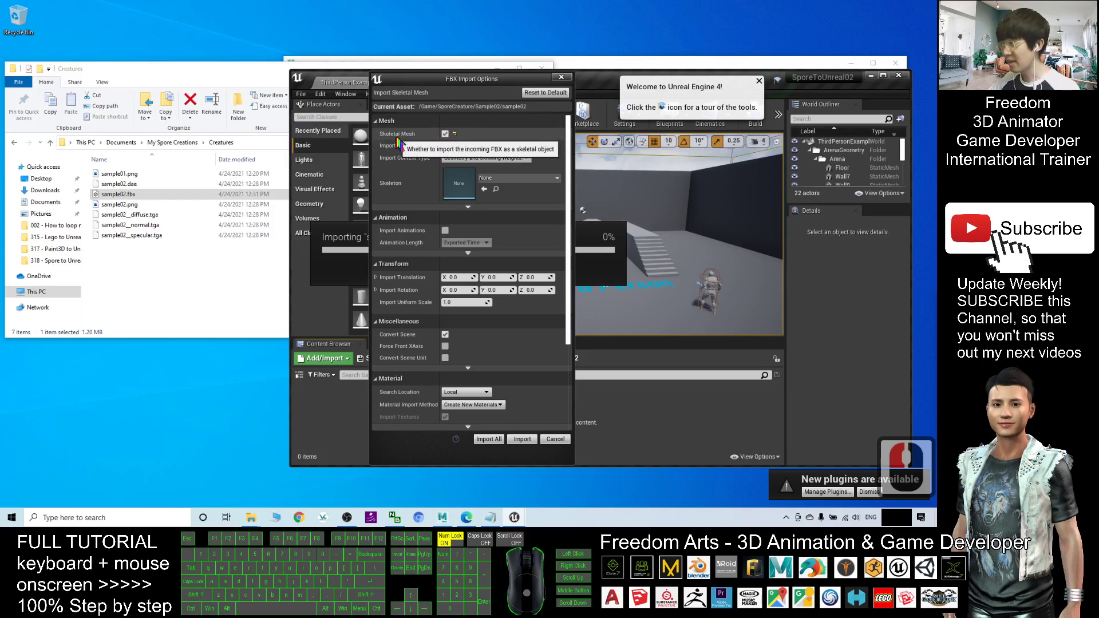
Step: Confirm the FBX Import Options for sample02.fbx with Import All
left_click(488, 439)
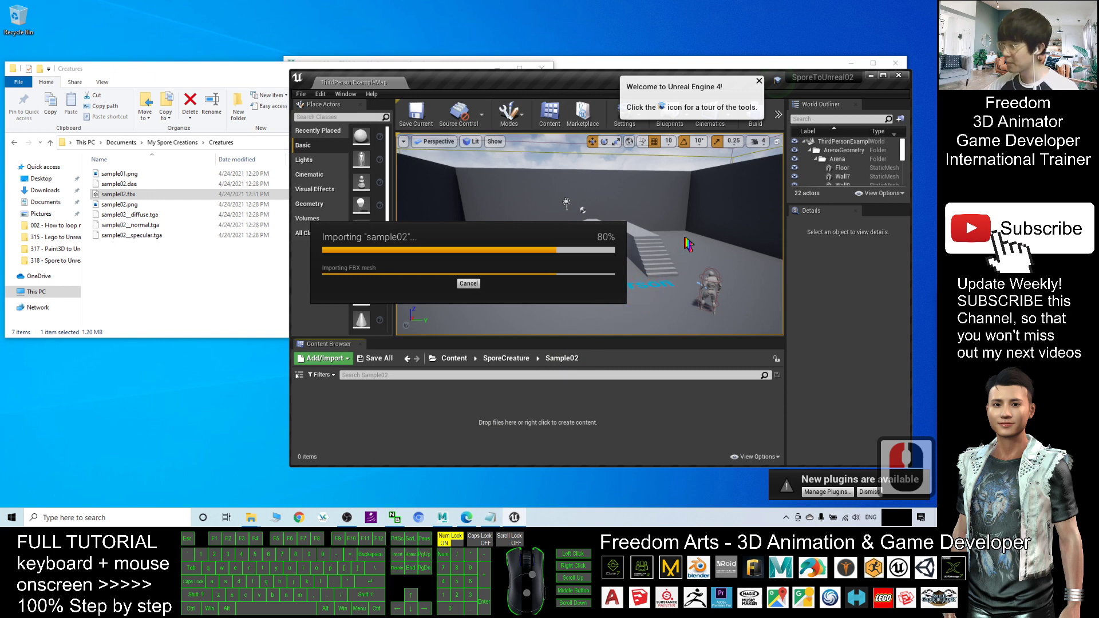